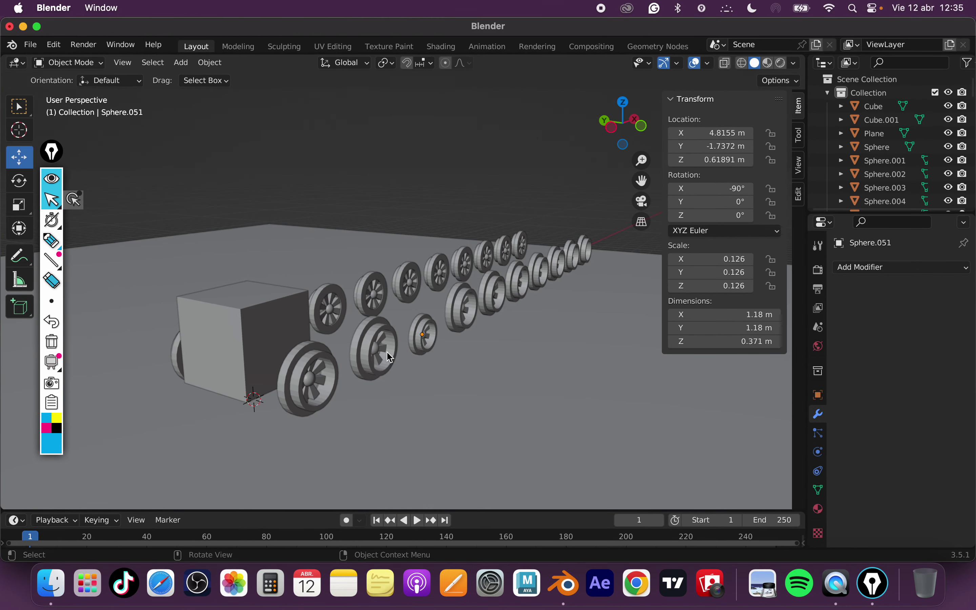
Orbit and zoom around the car to inspect the wheel row and the central box.
mouse_move(389, 358)
middle_mouse_down()
mouse_move(518, 342)
mouse_move(381, 342)
middle_mouse_up()
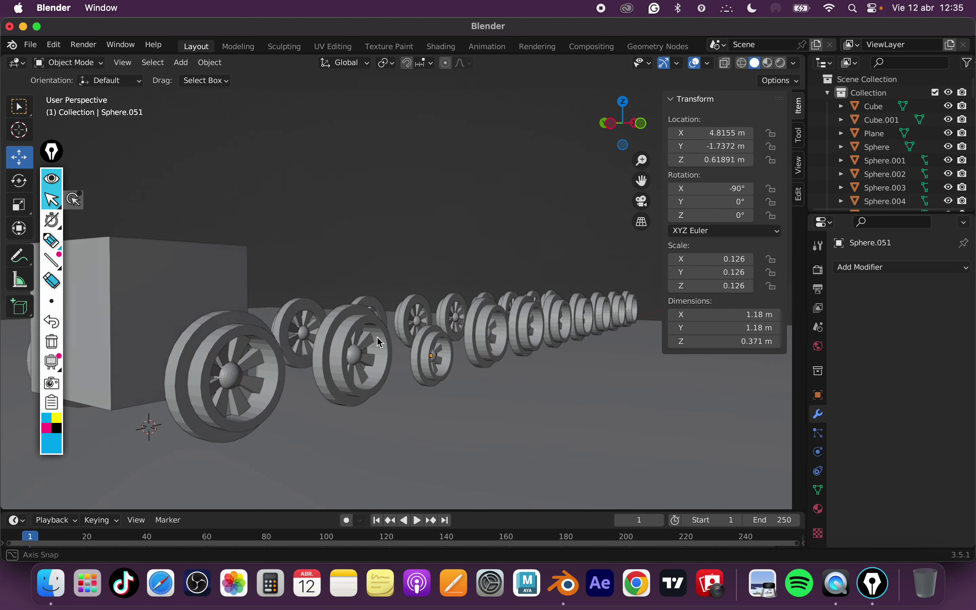
scroll(380, 343, "up", 1)
scroll(380, 342, "up", 1)
scroll(381, 343, "up", 1)
scroll(423, 335, "up", 2)
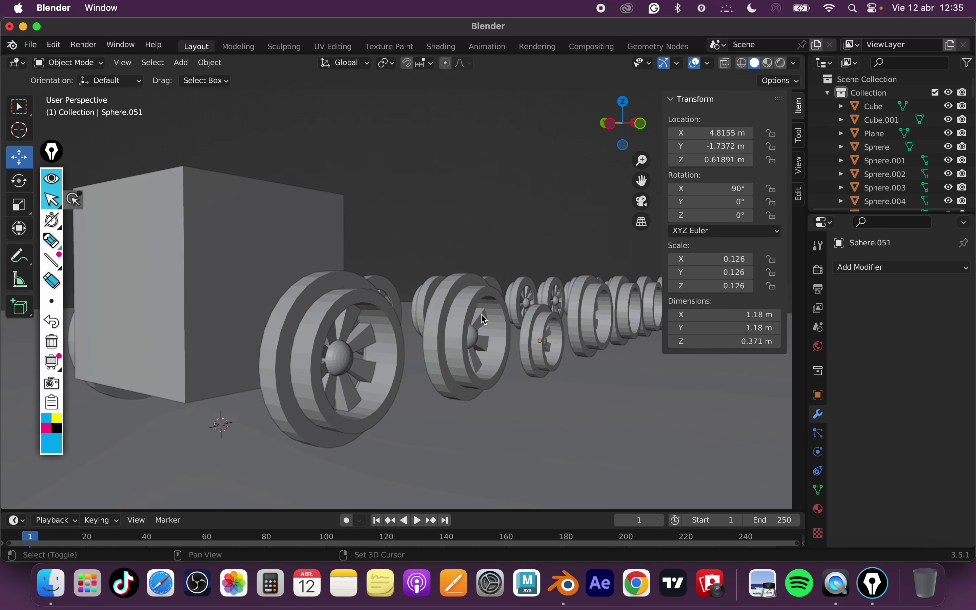
middle_click_drag(399, 348, 566, 354)
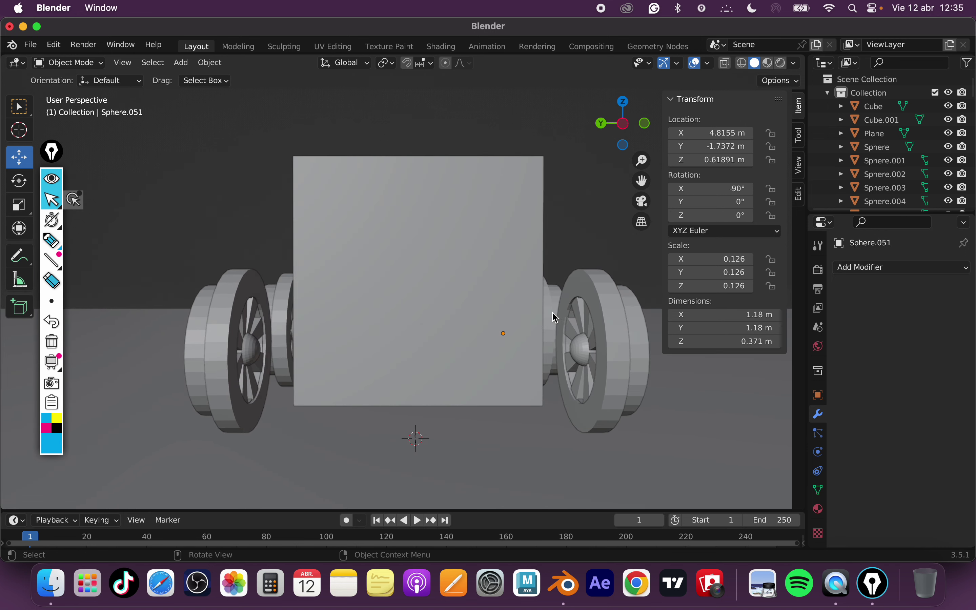
middle_click_drag(556, 317, 457, 331)
Circle the wheel row with an Epic Pen annotation, clear it, and bring up the File menu.
left_click(52, 241)
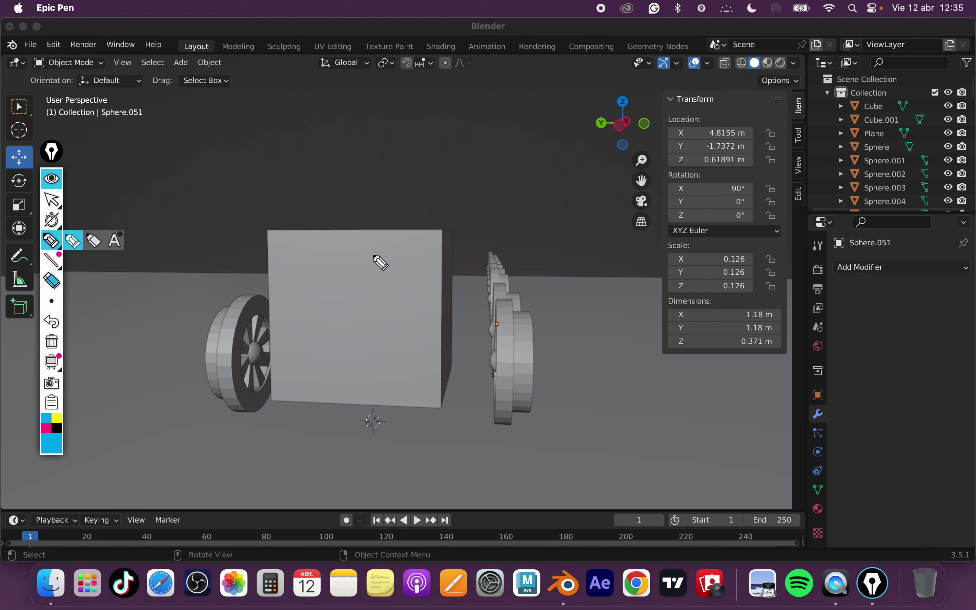
mouse_move(516, 281)
left_mouse_down()
mouse_move(420, 182)
mouse_move(256, 233)
left_mouse_up()
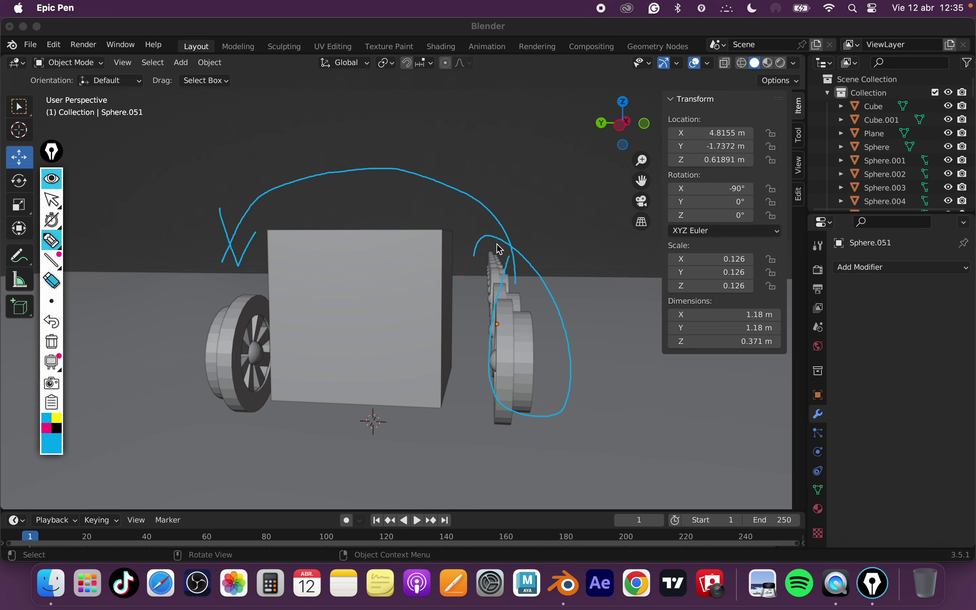
left_click(52, 342)
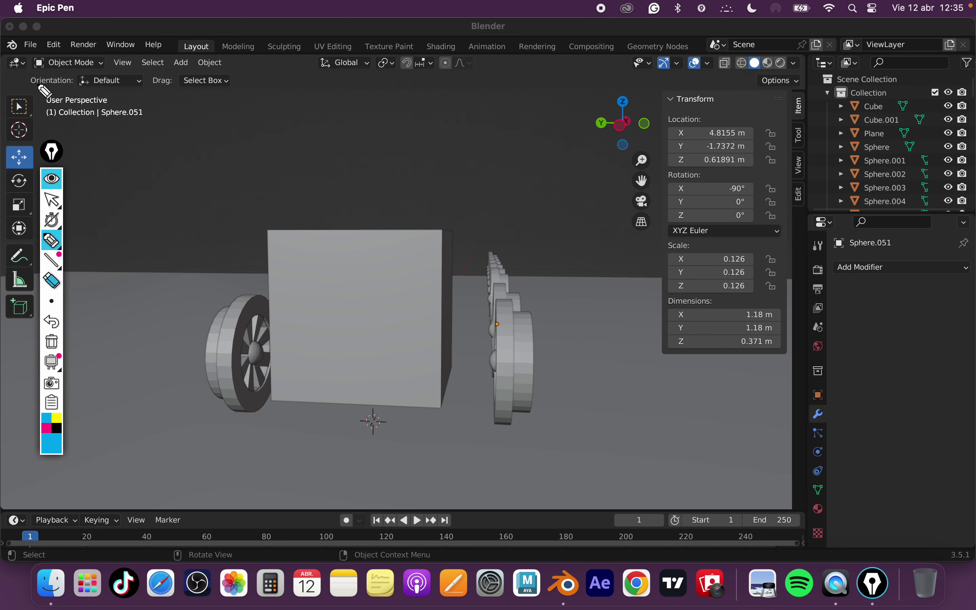
left_click(51, 200)
left_click(30, 46)
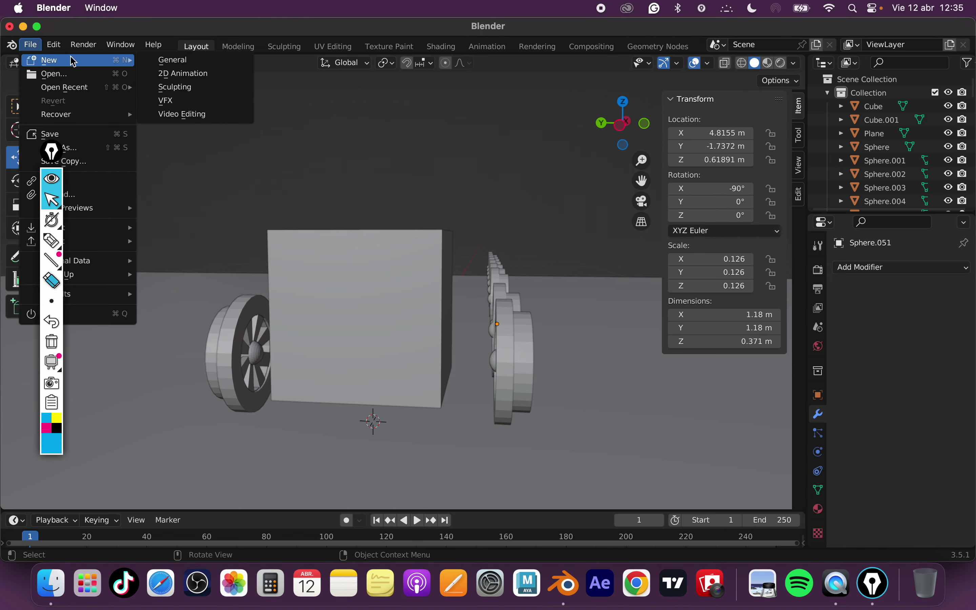
Start a new General file without saving the old one, and delete the default cube.
left_click(169, 62)
left_click(449, 325)
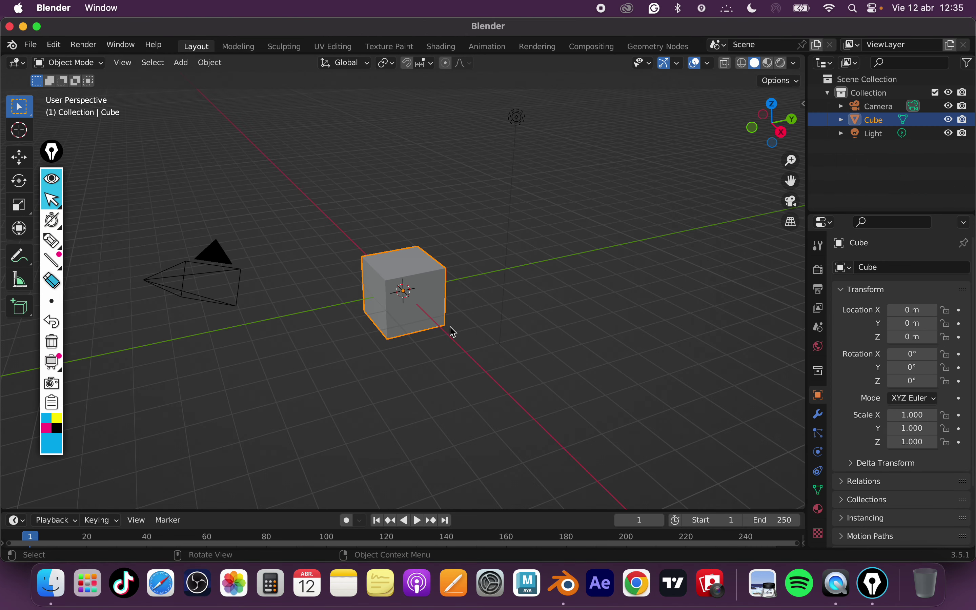
left_click(456, 307)
left_click(432, 311)
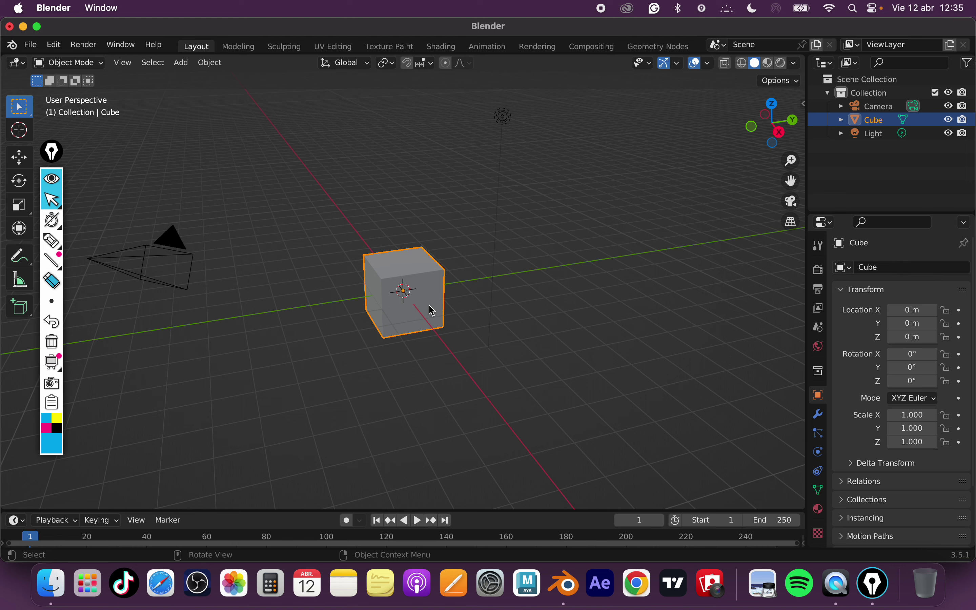
key("Delete")
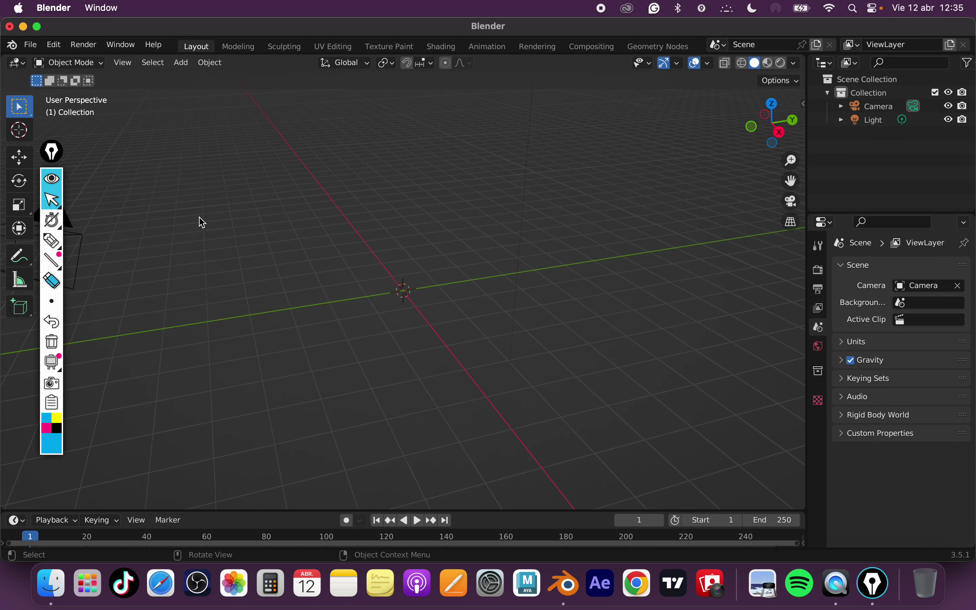
Delete the default camera and light, leaving the scene empty.
left_click(276, 268)
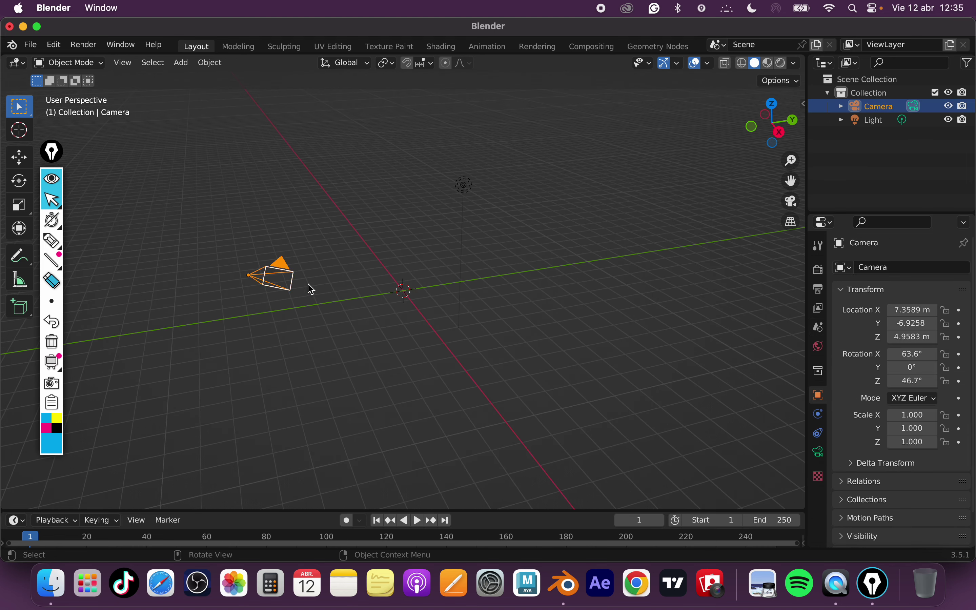
key("x")
left_click(316, 302)
left_click(466, 191)
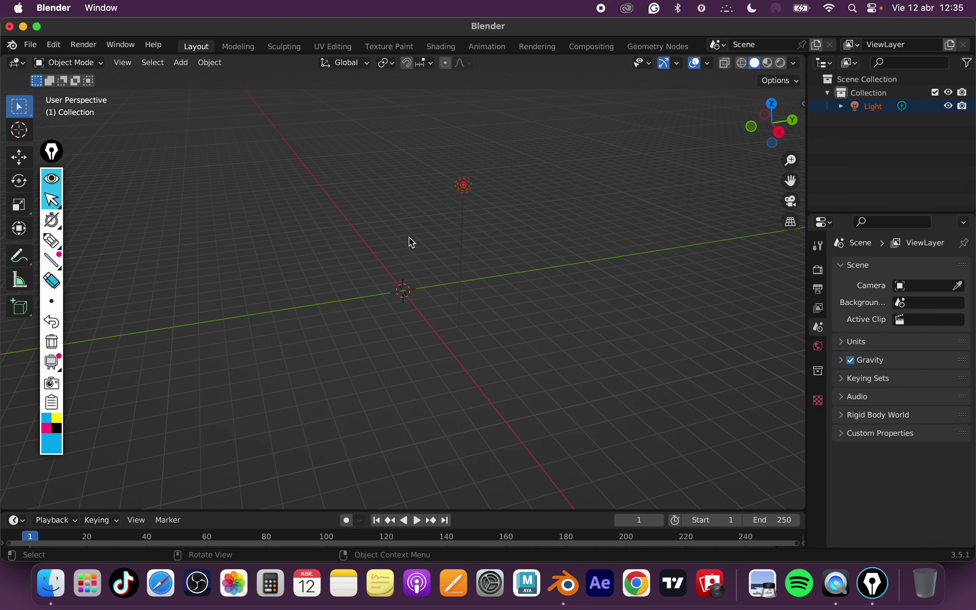
key("x")
left_click(412, 241)
scroll(422, 250, "up", 2)
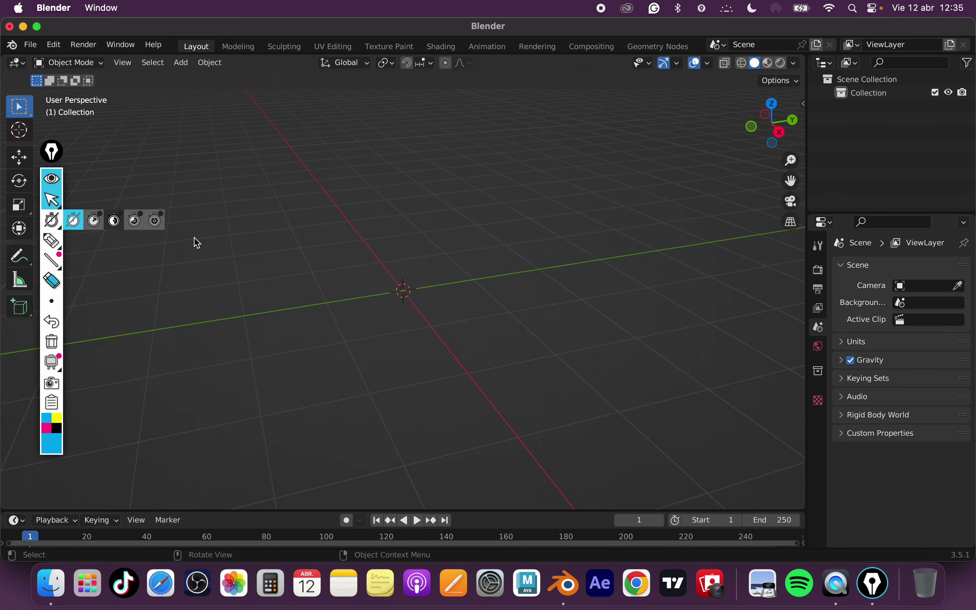
Add a cylinder at the origin and flatten it to a thin disc with Z scale 0.092.
key("shift+a")
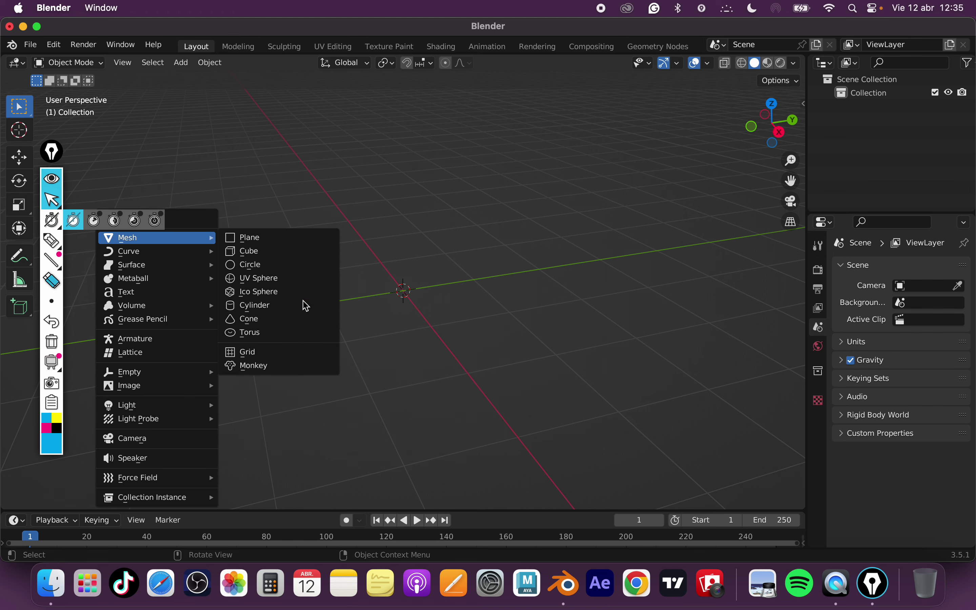
left_click(307, 306)
middle_click_drag(451, 325, 403, 315)
left_click(19, 205)
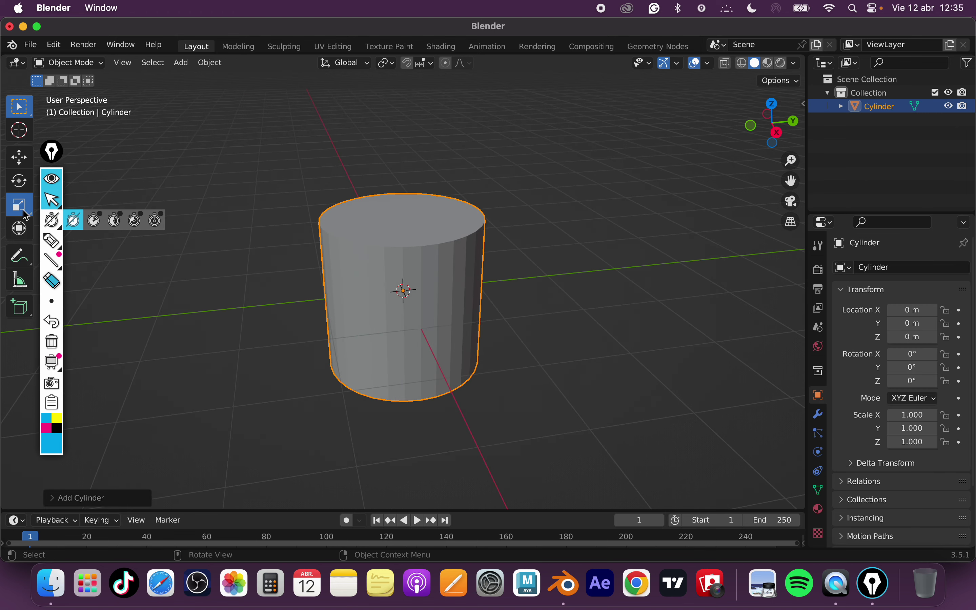
left_click_drag(404, 242, 501, 344)
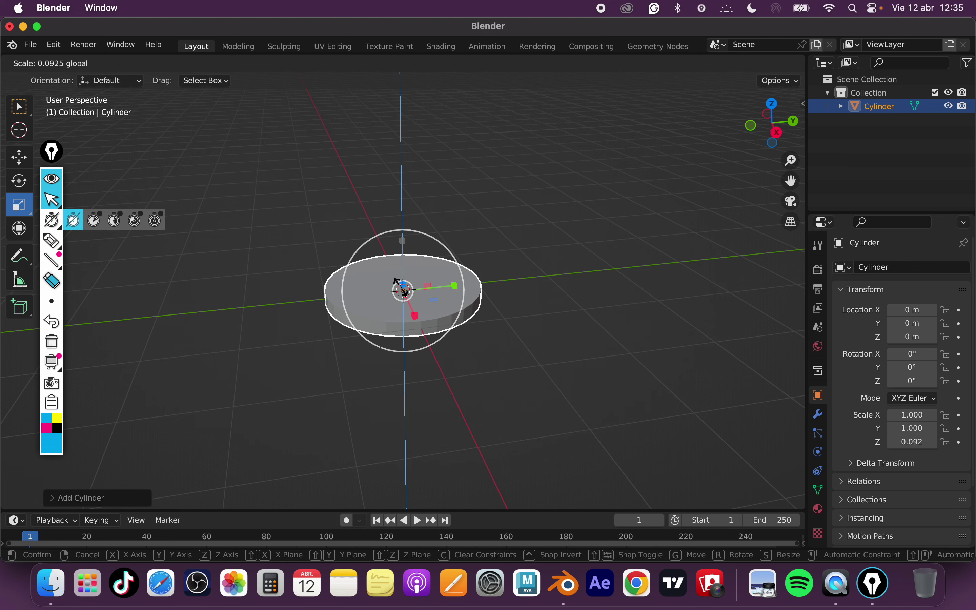
middle_click_drag(532, 354, 451, 370)
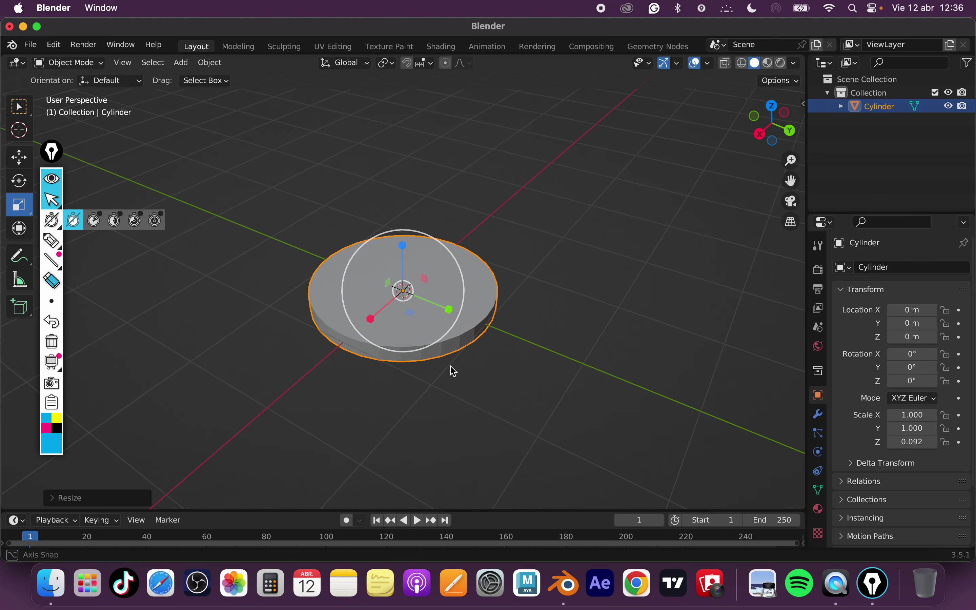
Sketch annotation strokes beside the disc, clear them, and reselect the flattened cylinder.
left_click(50, 241)
mouse_move(403, 159)
left_mouse_down()
mouse_move(224, 323)
mouse_move(318, 444)
mouse_move(498, 378)
left_mouse_up()
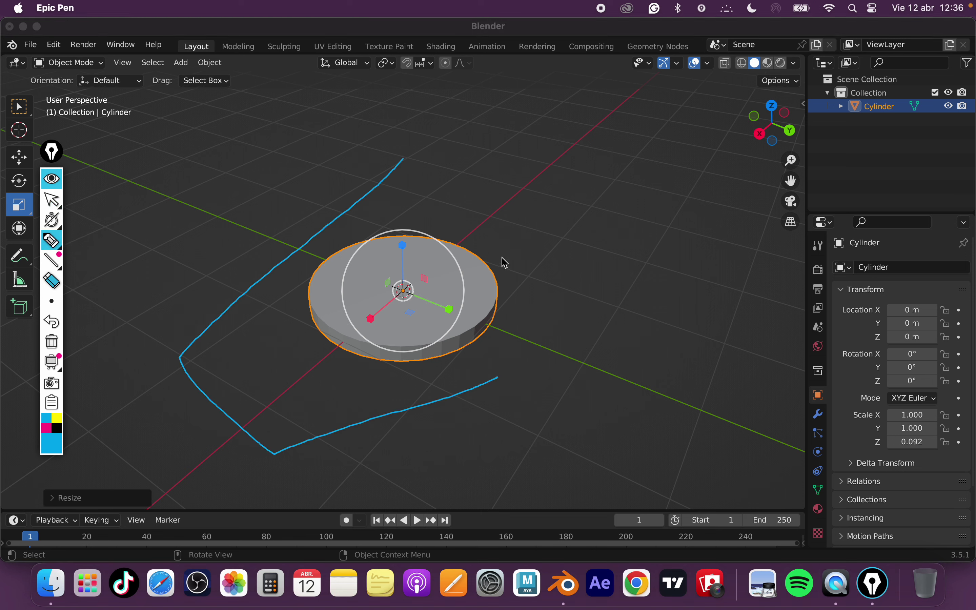
mouse_move(507, 290)
left_mouse_down()
mouse_move(692, 483)
mouse_move(492, 424)
left_mouse_up()
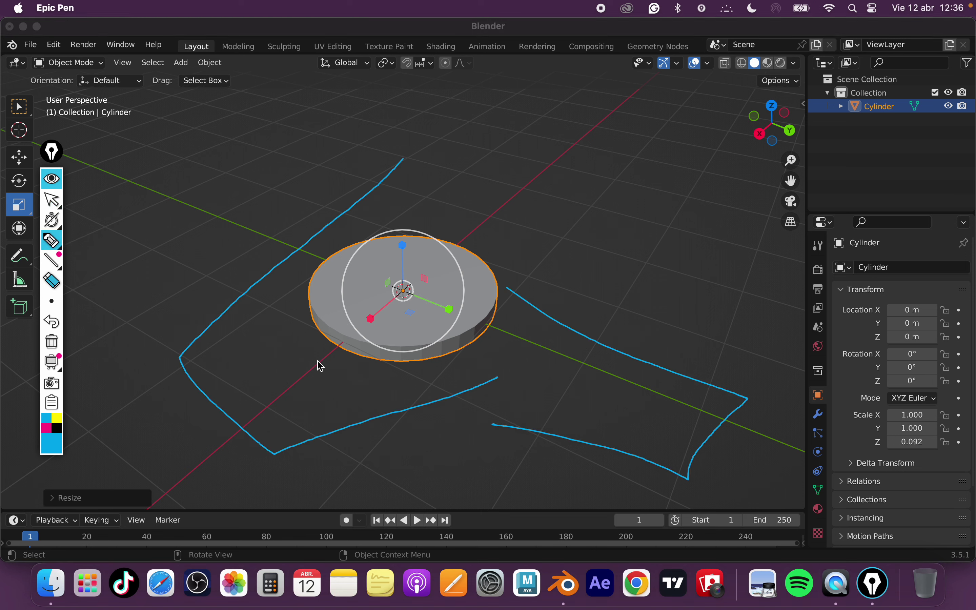
left_click(53, 200)
left_click(54, 346)
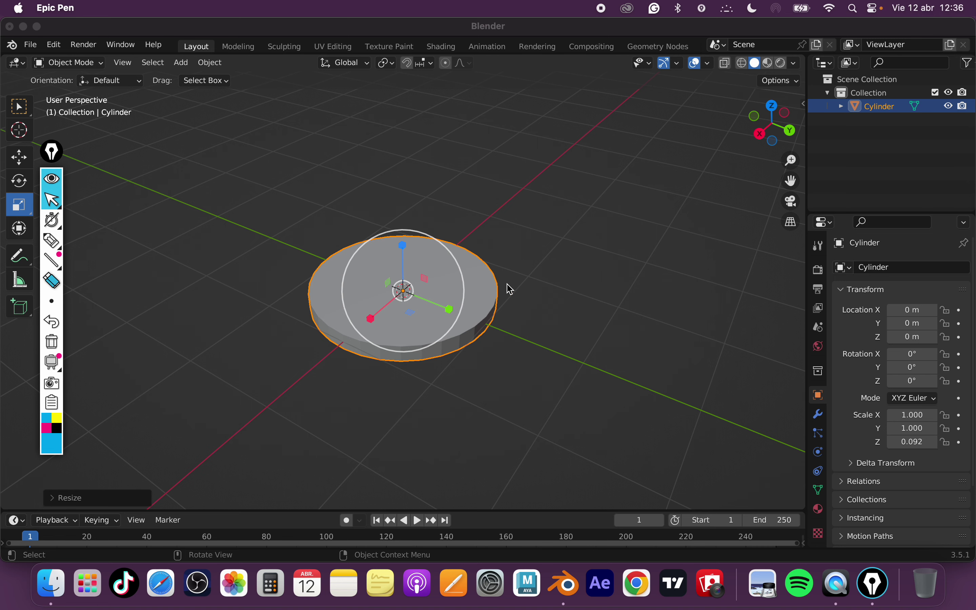
mouse_move(475, 311)
middle_mouse_down()
mouse_move(490, 287)
mouse_move(415, 312)
middle_mouse_up()
scroll(416, 312, "up", 1)
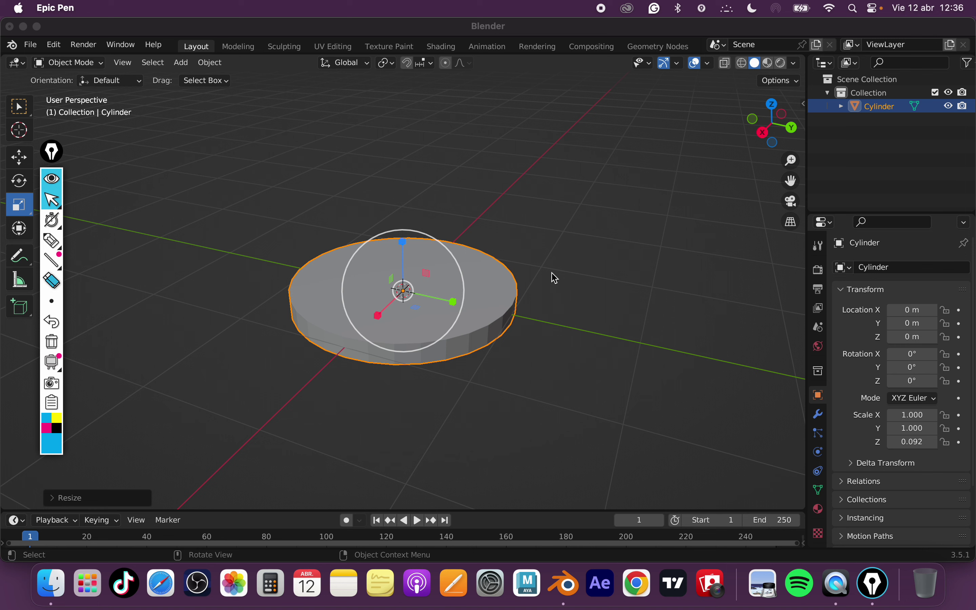
left_click(951, 106)
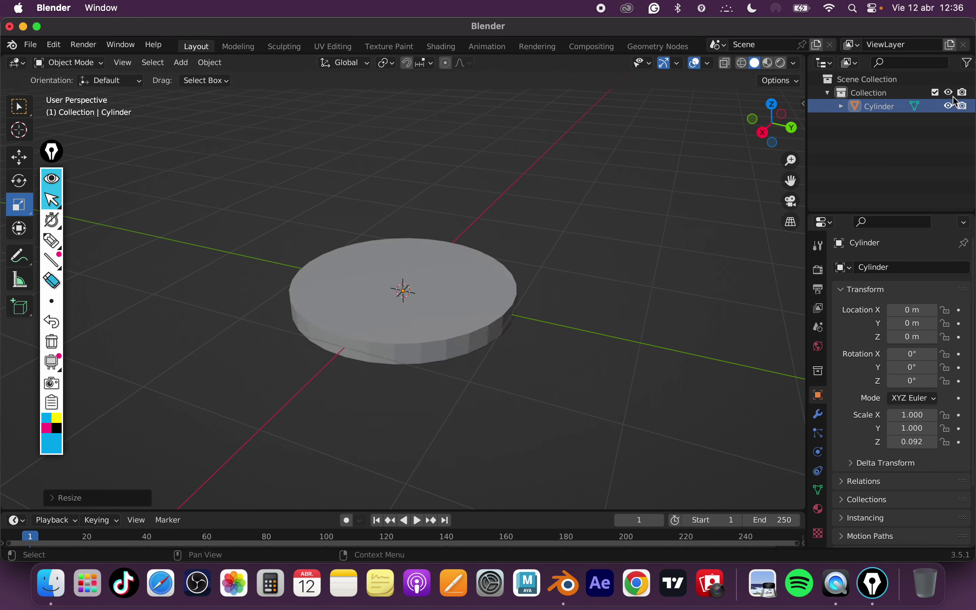
left_click(477, 290)
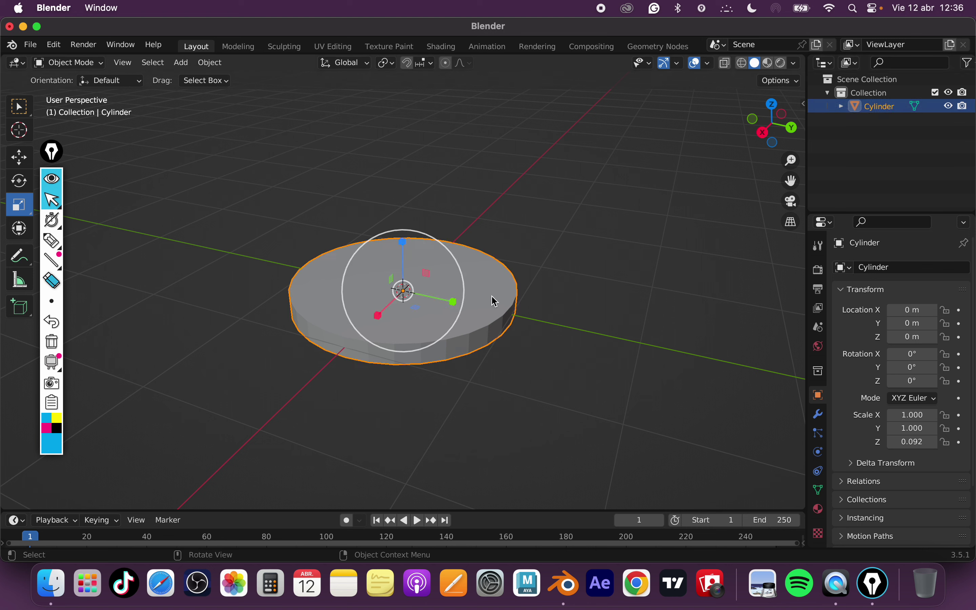
Add a second cylinder, Cylinder.001, shrunk to about 0.7 and flattened.
key("shift+a")
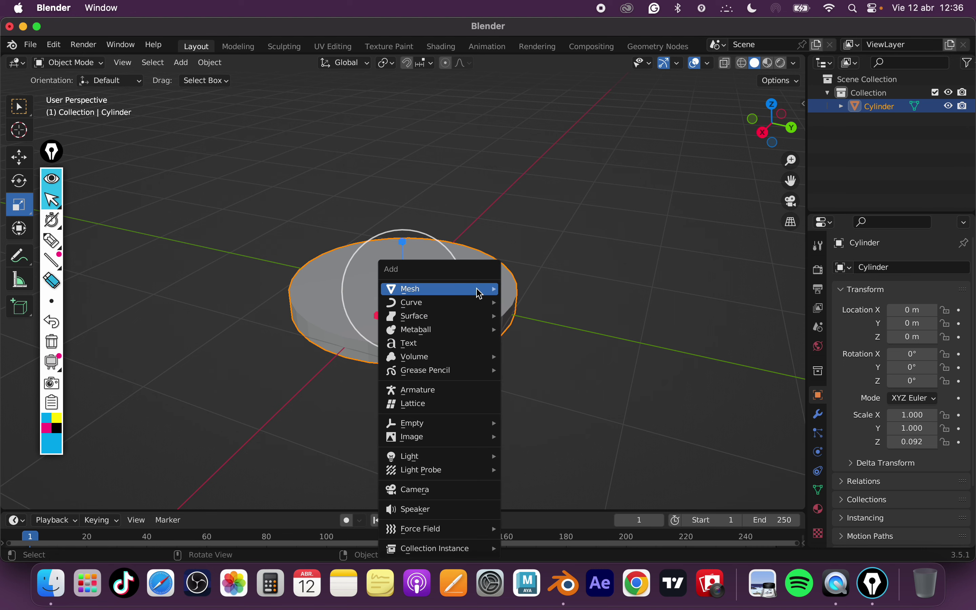
left_click(579, 358)
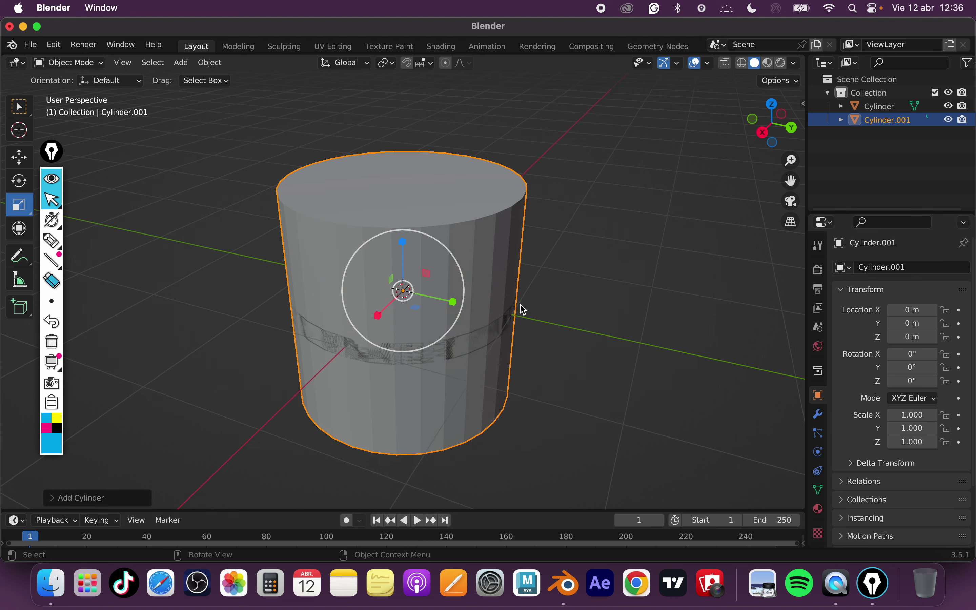
left_click_drag(436, 242, 395, 245)
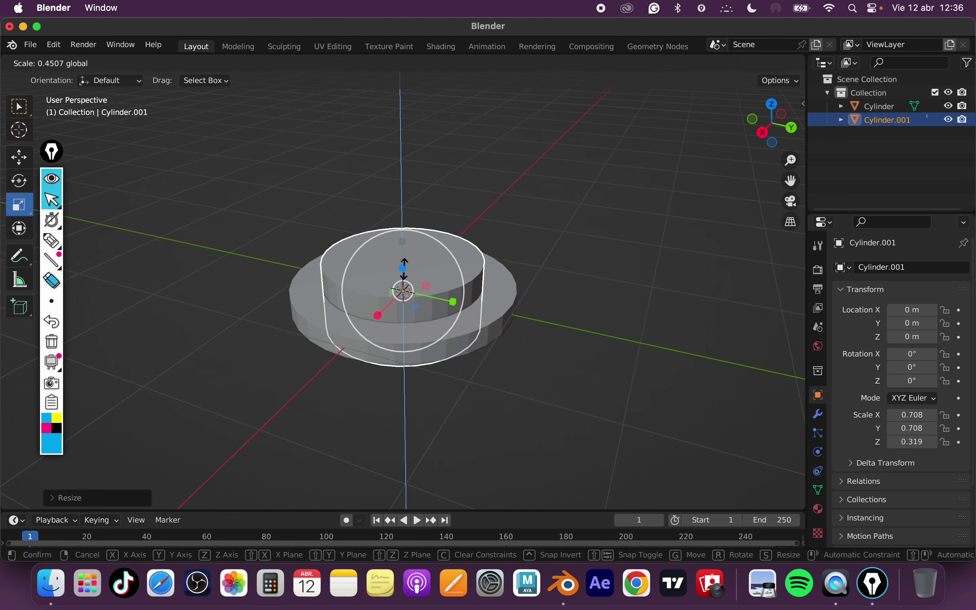
left_click_drag(395, 245, 402, 270)
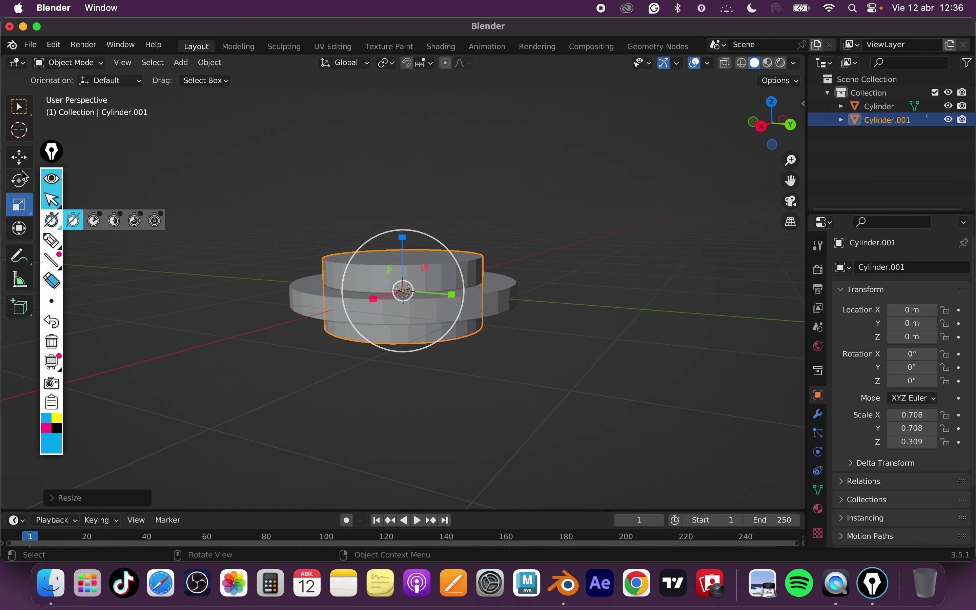
Raise Cylinder.001 slightly along Z so it sits on the base disc.
left_click(19, 156)
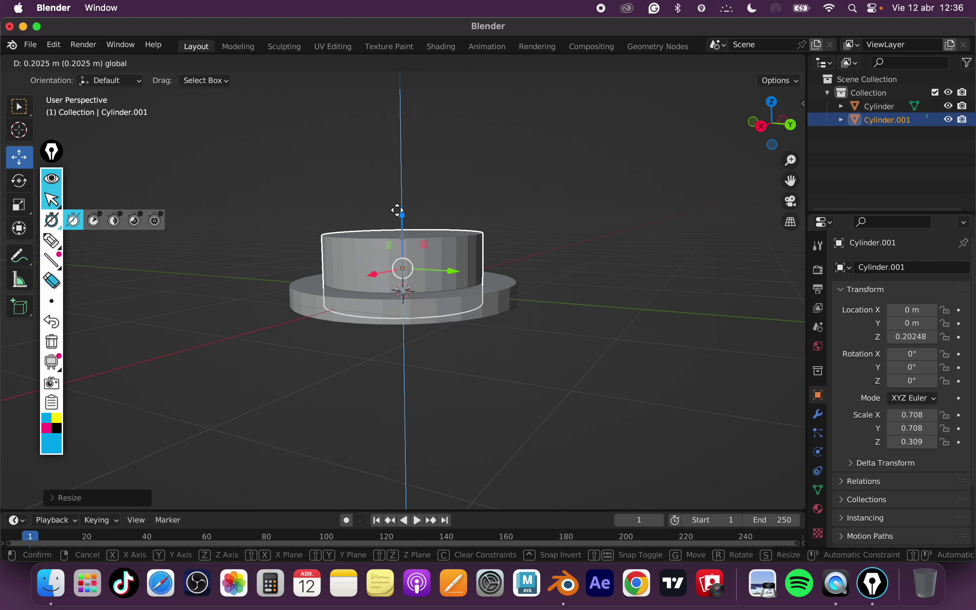
left_click_drag(417, 248, 396, 224)
middle_click_drag(436, 246, 481, 264)
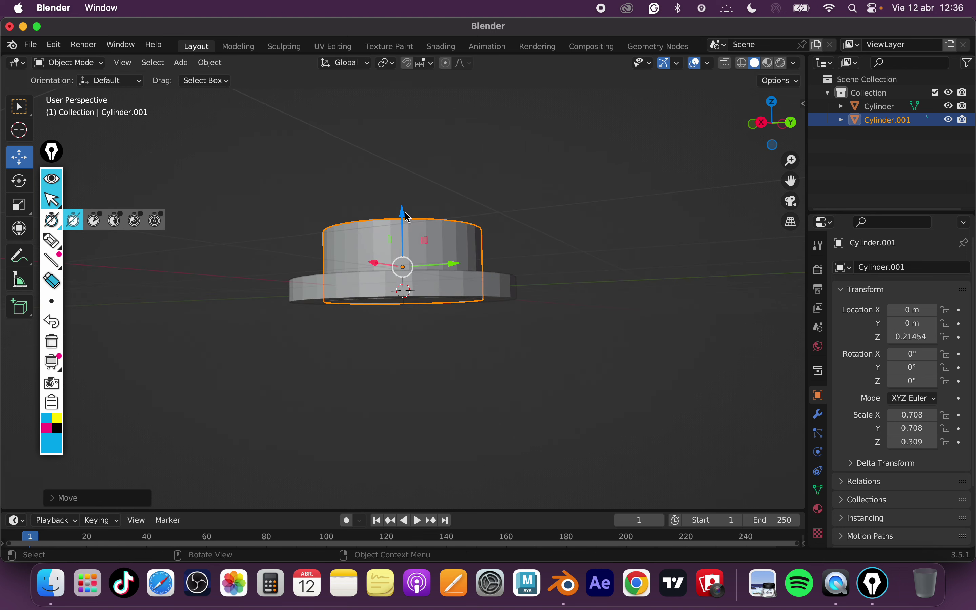
left_click_drag(408, 218, 403, 207)
left_click(578, 279)
mouse_move(577, 279)
middle_mouse_down()
mouse_move(577, 259)
mouse_move(612, 340)
mouse_move(603, 366)
middle_mouse_up()
left_click(456, 274)
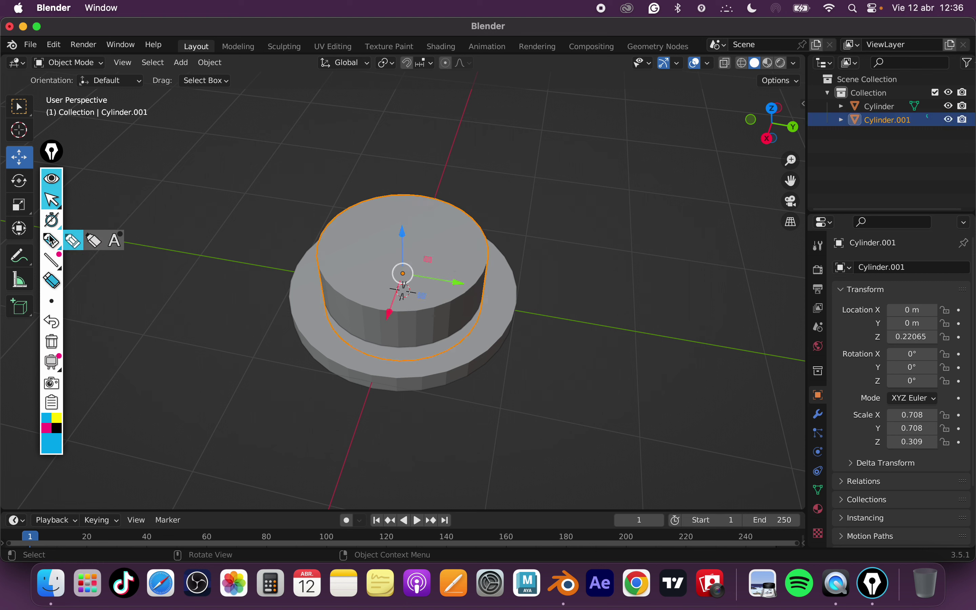
Scale Cylinder.001 to 0.762 in X and Y.
left_click(19, 205)
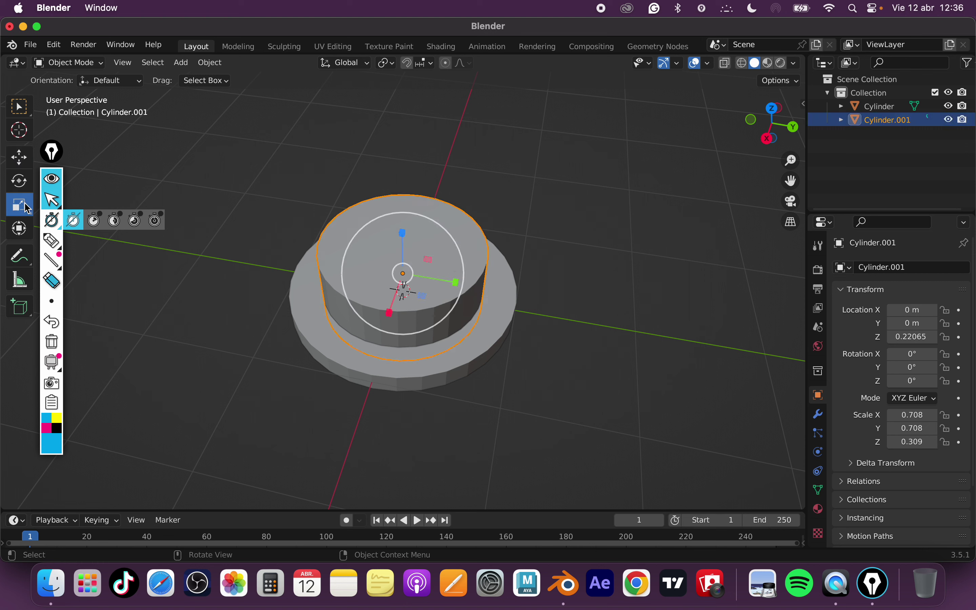
left_click(395, 233)
left_click_drag(441, 228, 448, 226)
left_click(448, 227)
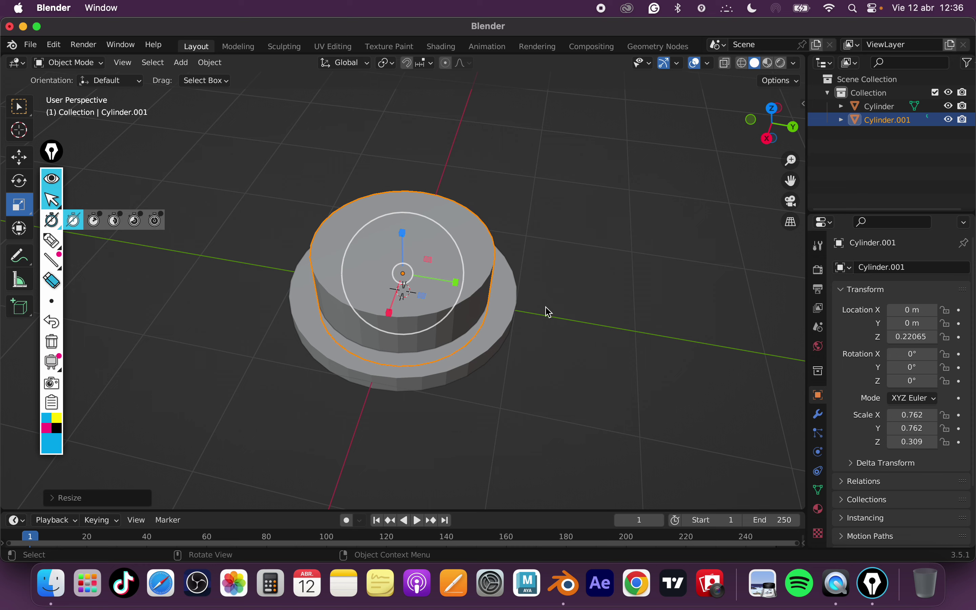
middle_click_drag(547, 311, 449, 230)
mouse_move(615, 278)
middle_mouse_down()
mouse_move(588, 255)
mouse_move(579, 279)
middle_mouse_up()
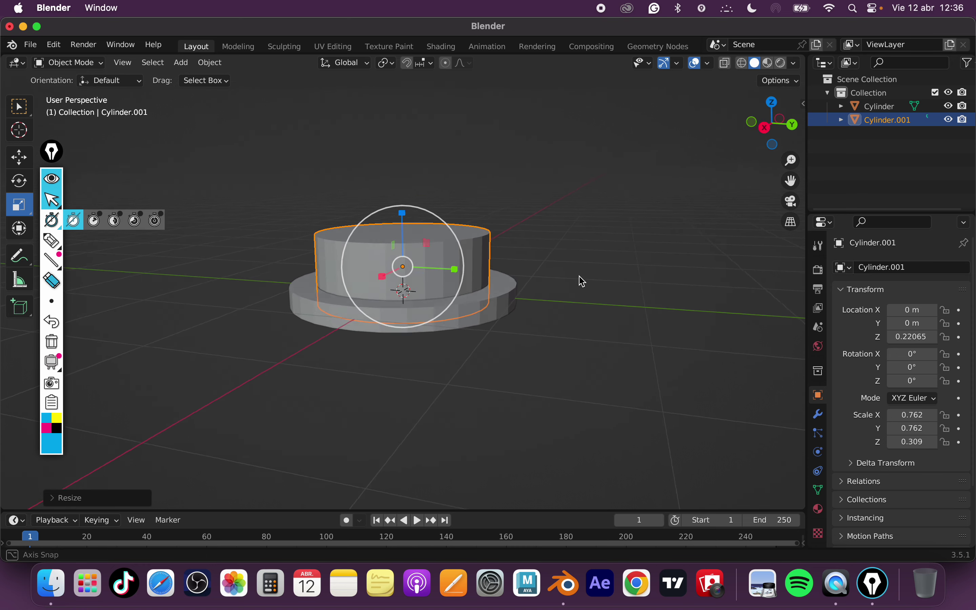
Flatten Cylinder.001 to a Z scale of 0.252 and reselect it.
left_click(19, 157)
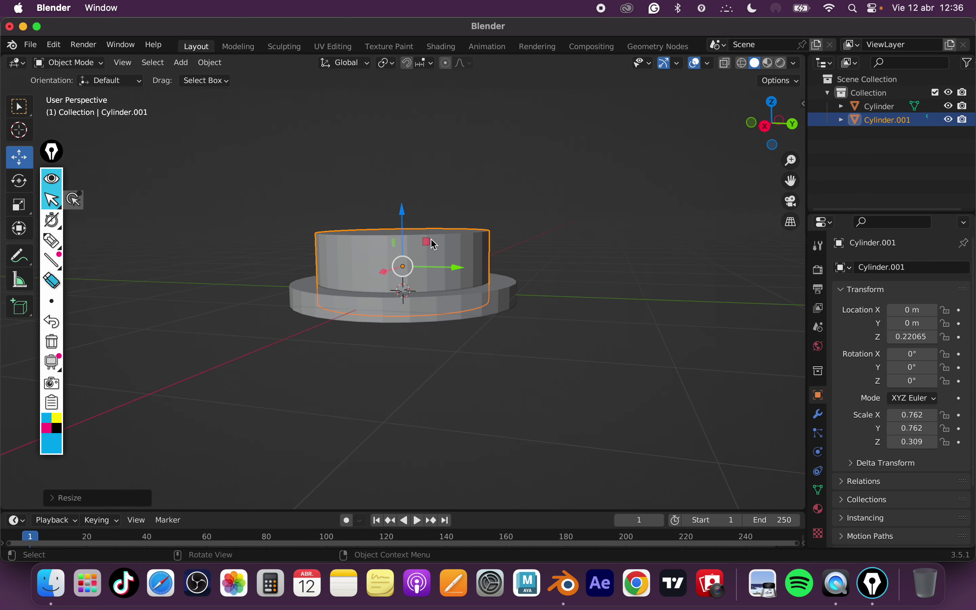
left_click(19, 204)
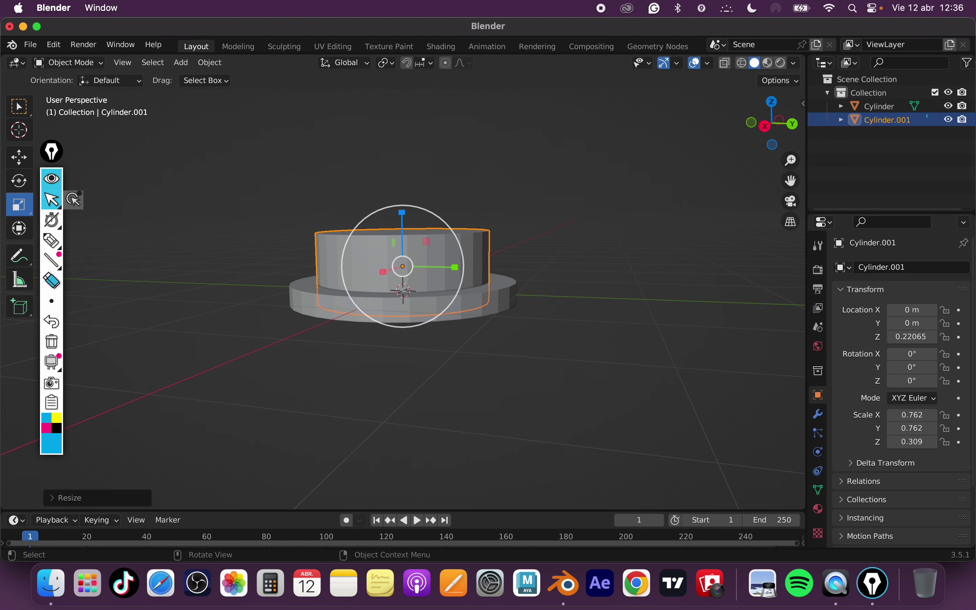
left_click_drag(401, 213, 402, 218)
left_click(599, 327)
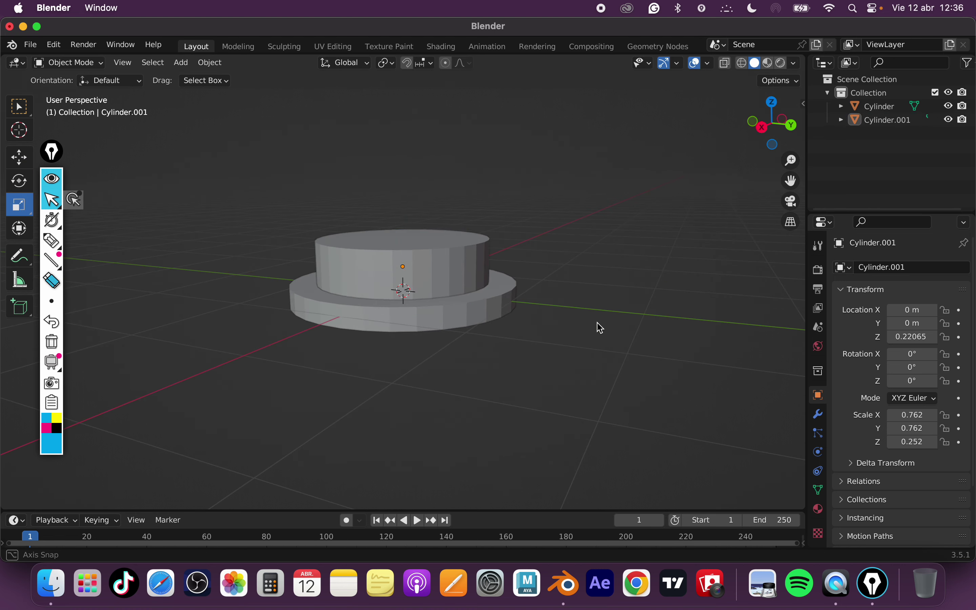
mouse_move(599, 327)
middle_mouse_down()
mouse_move(596, 345)
mouse_move(443, 217)
middle_mouse_up()
left_click(452, 264)
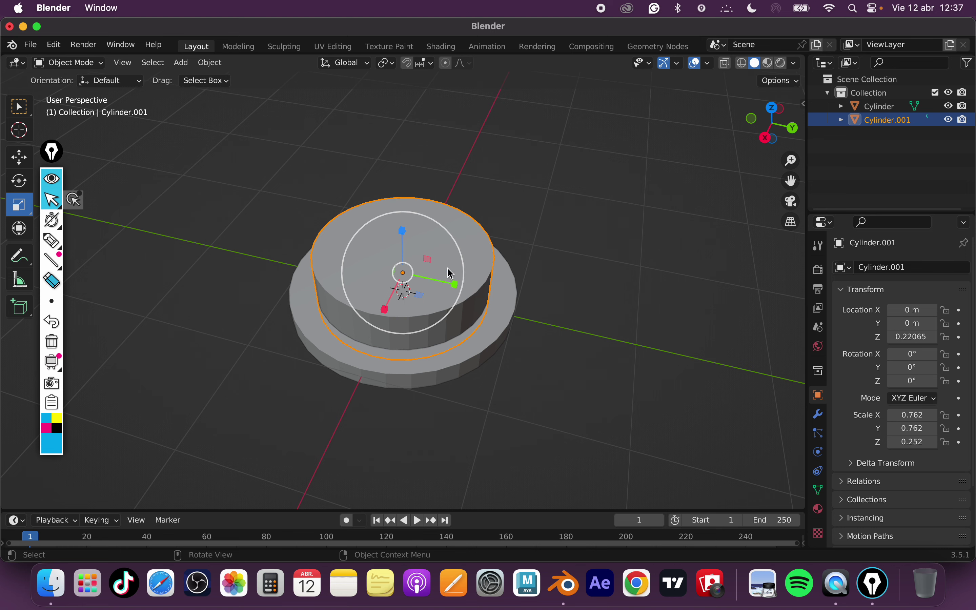
scroll(575, 289, "up", 1)
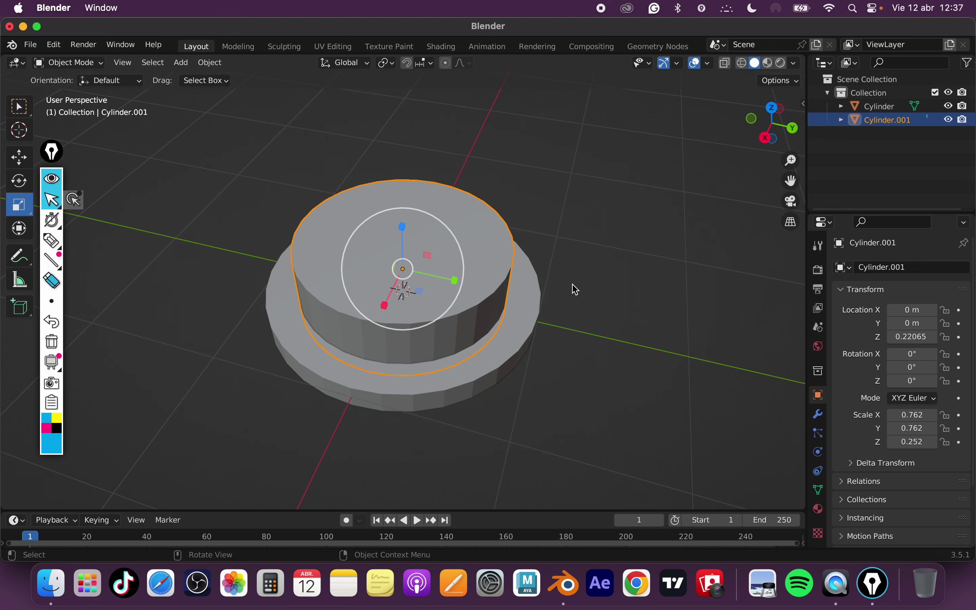
key("shift")
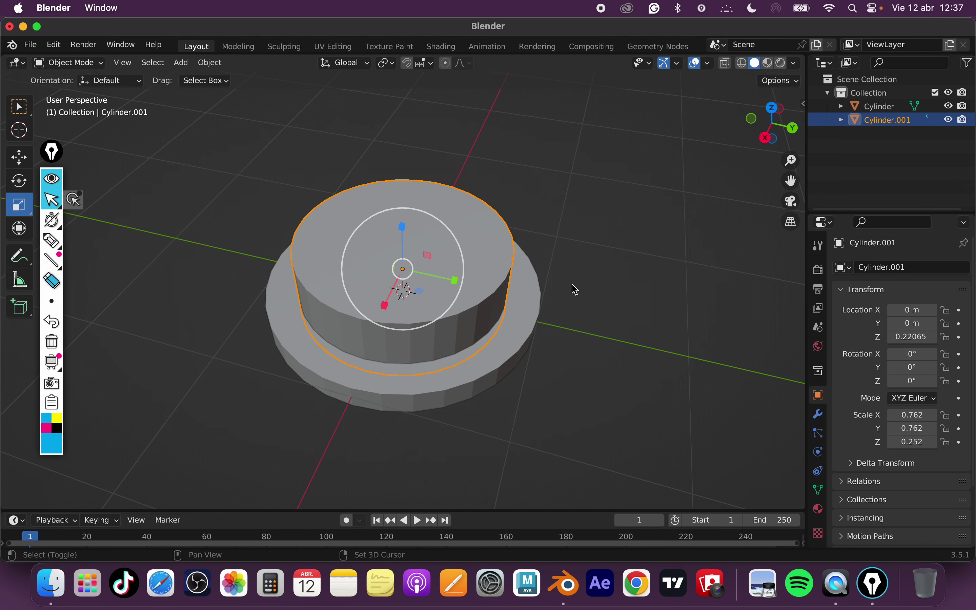
key("shift+a")
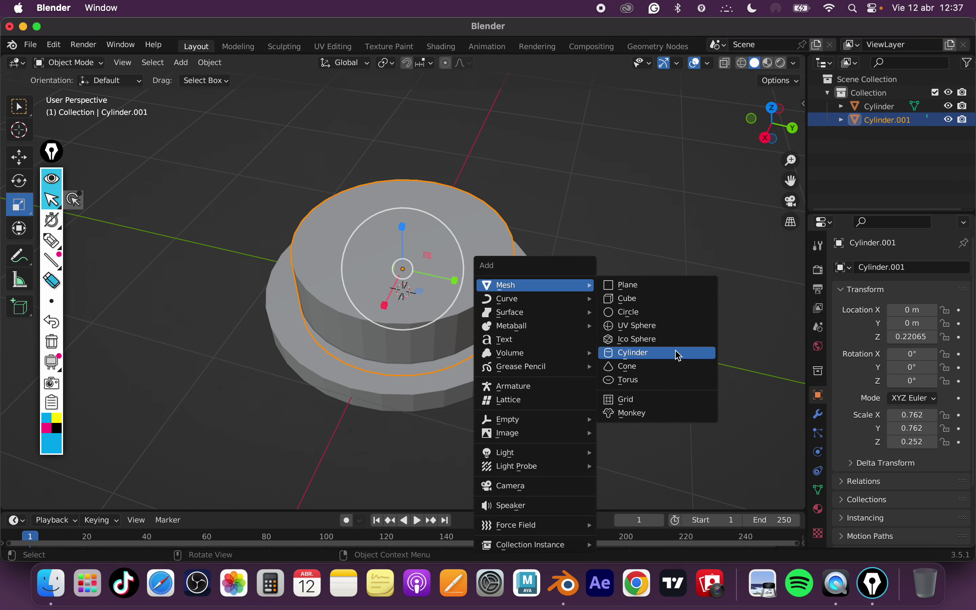
Add Cylinder.002, scale it to 0.608 and stretch it taller, then reselect Cylinder.001.
left_click(678, 354)
mouse_move(450, 252)
left_mouse_down()
mouse_move(422, 277)
mouse_move(400, 220)
left_mouse_up()
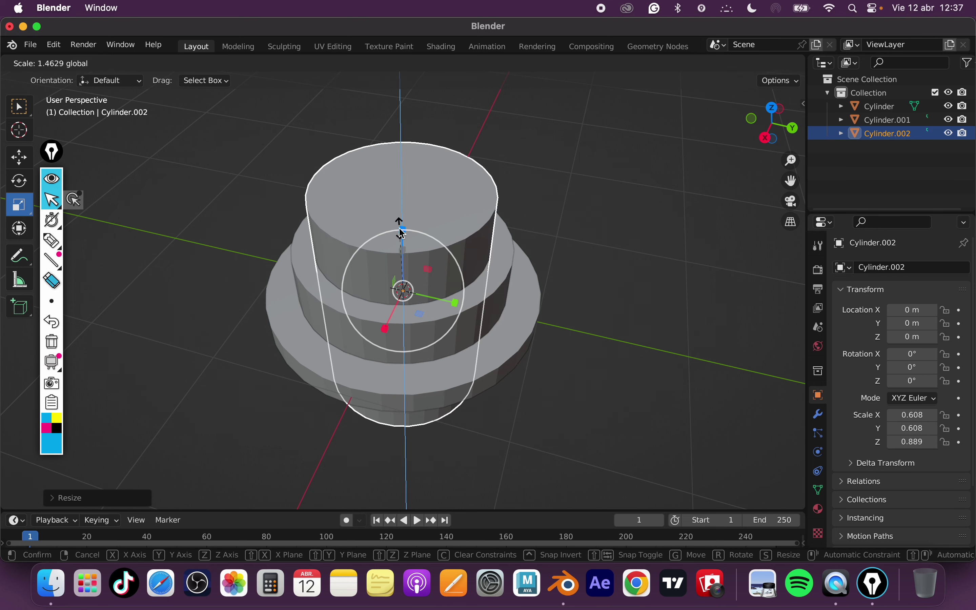
key("alt+a")
left_click(493, 272)
middle_click_drag(561, 285, 578, 277)
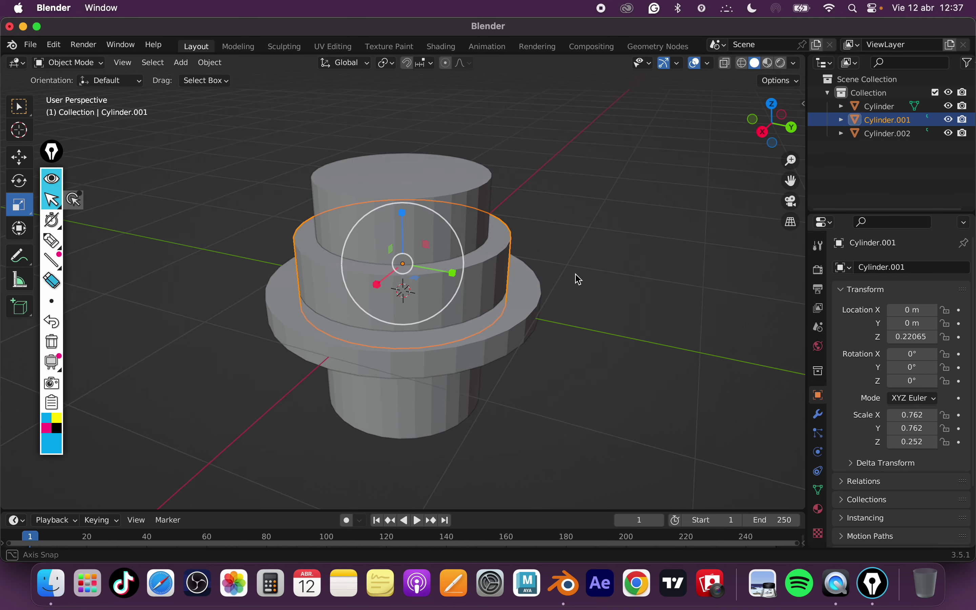
left_click(549, 277)
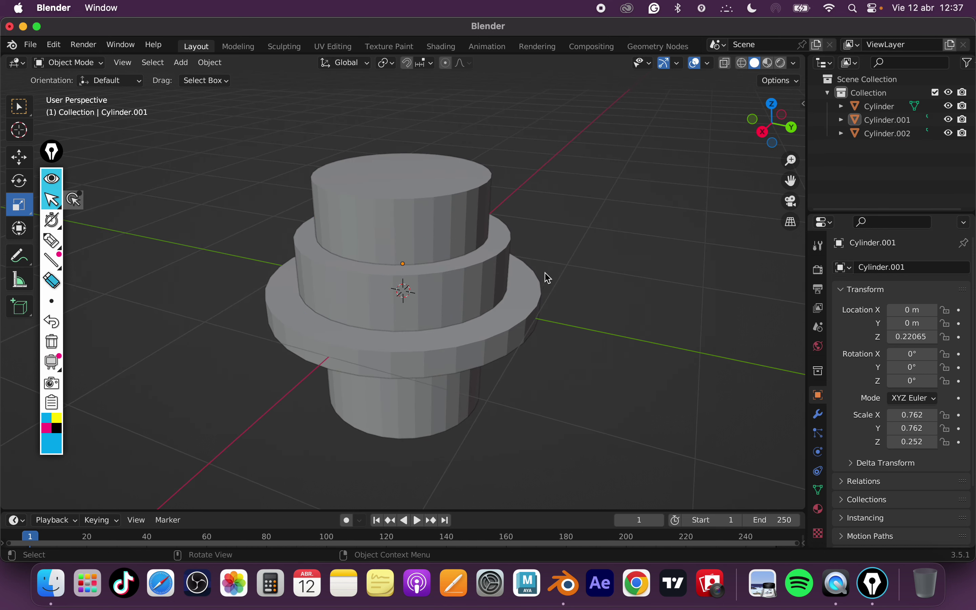
left_click(505, 276)
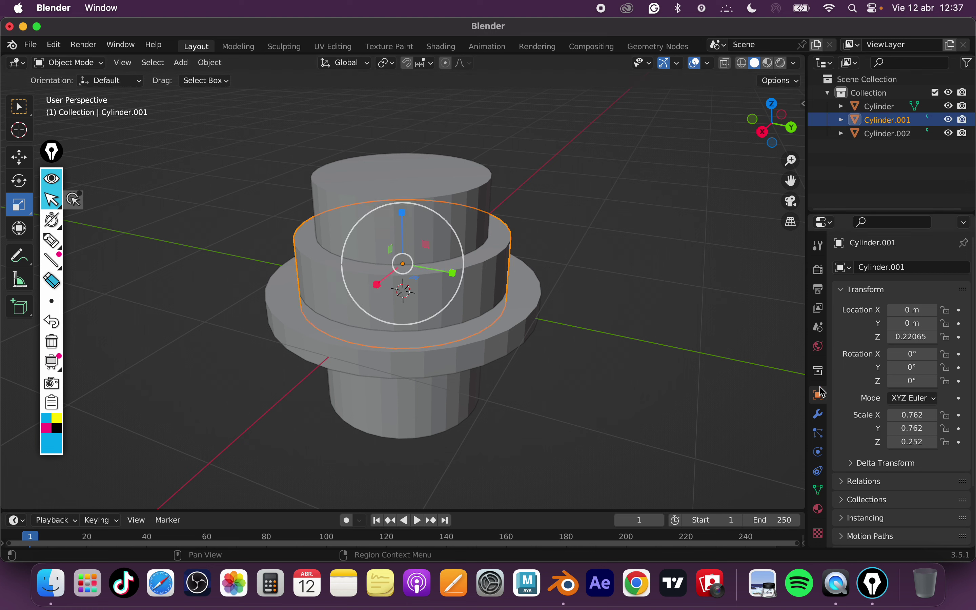
Apply a Boolean difference on Cylinder.001 using Cylinder.002 as the cutter.
left_click(820, 415)
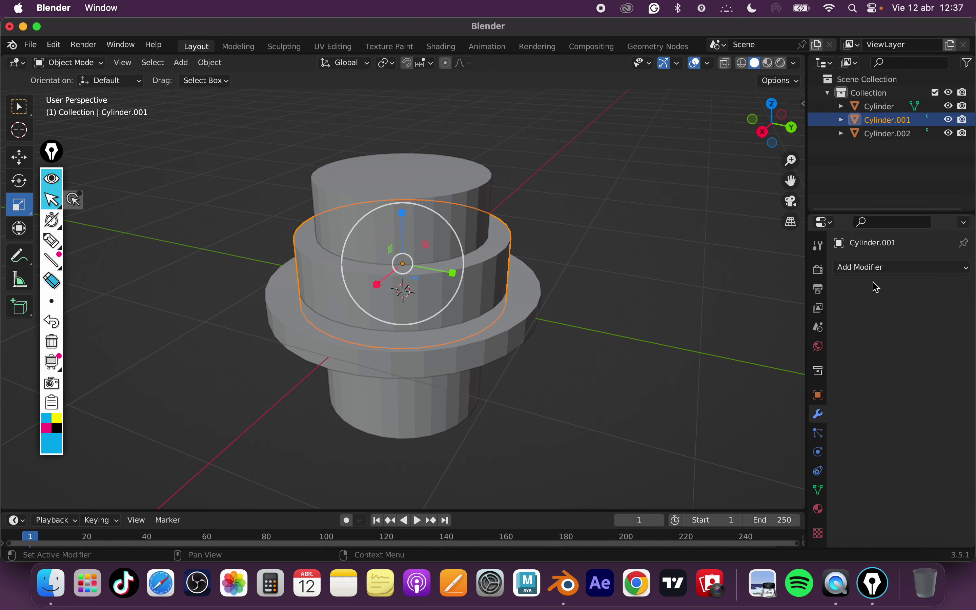
left_click(881, 268)
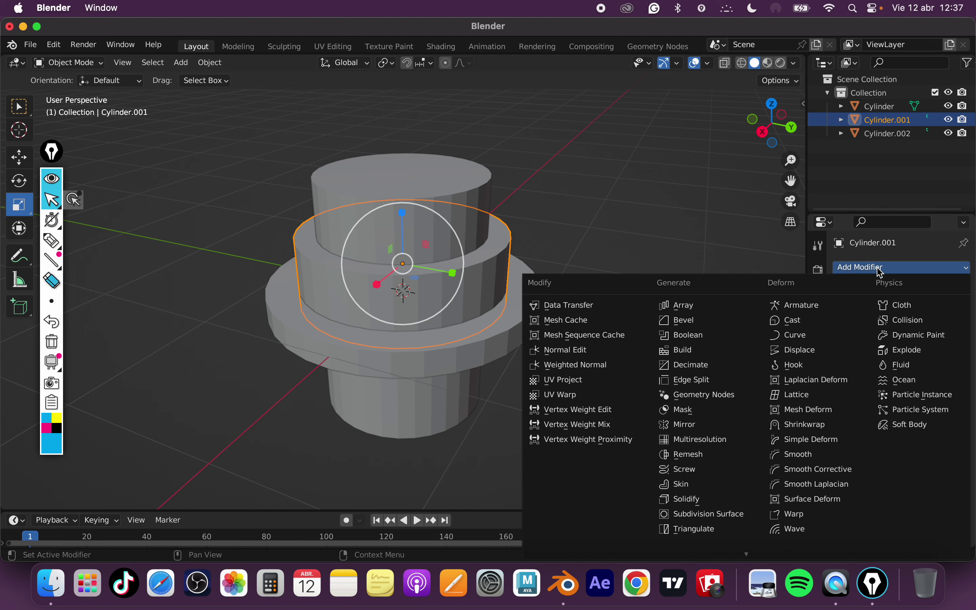
left_click(715, 338)
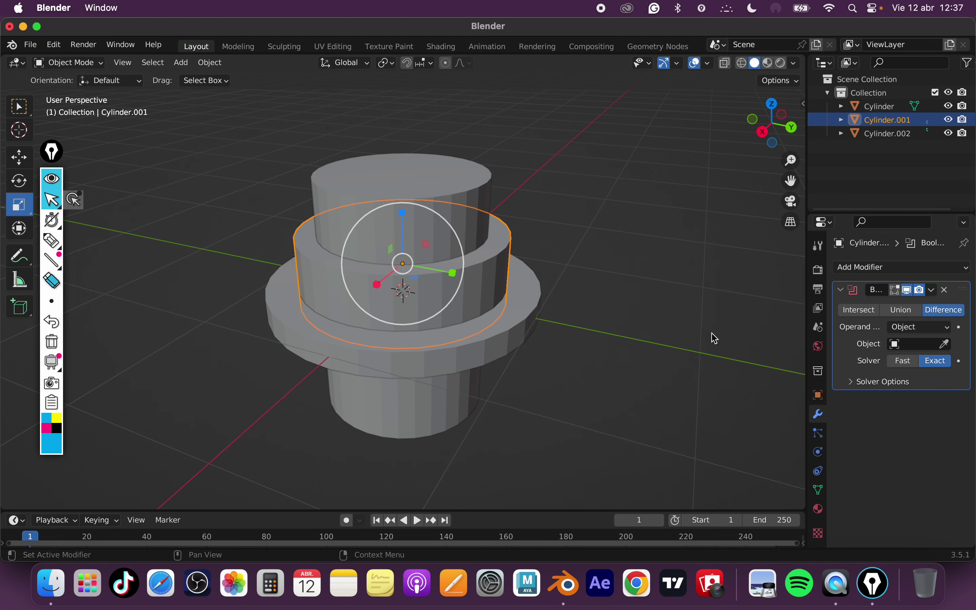
left_click(949, 347)
left_click(470, 169)
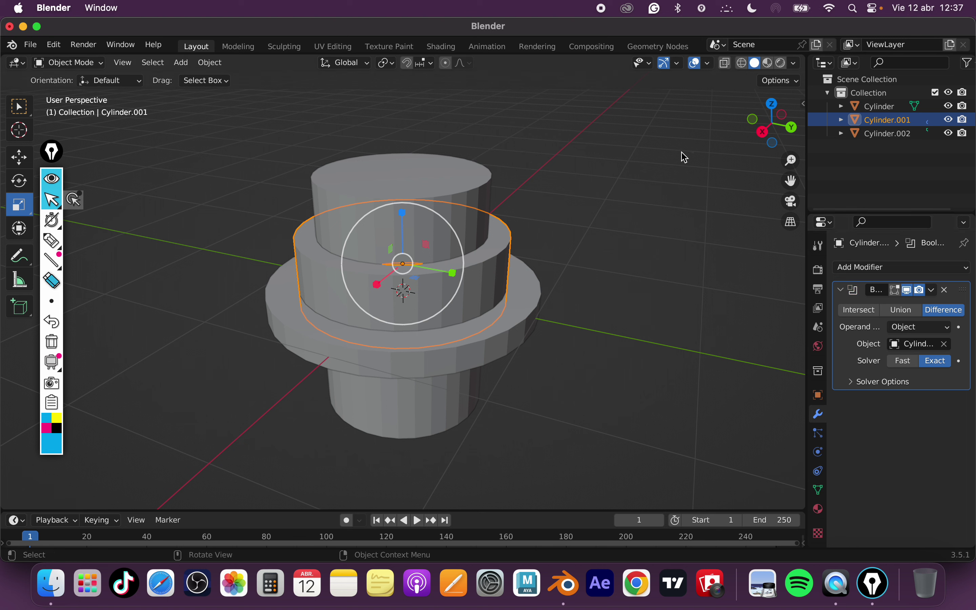
left_click(932, 290)
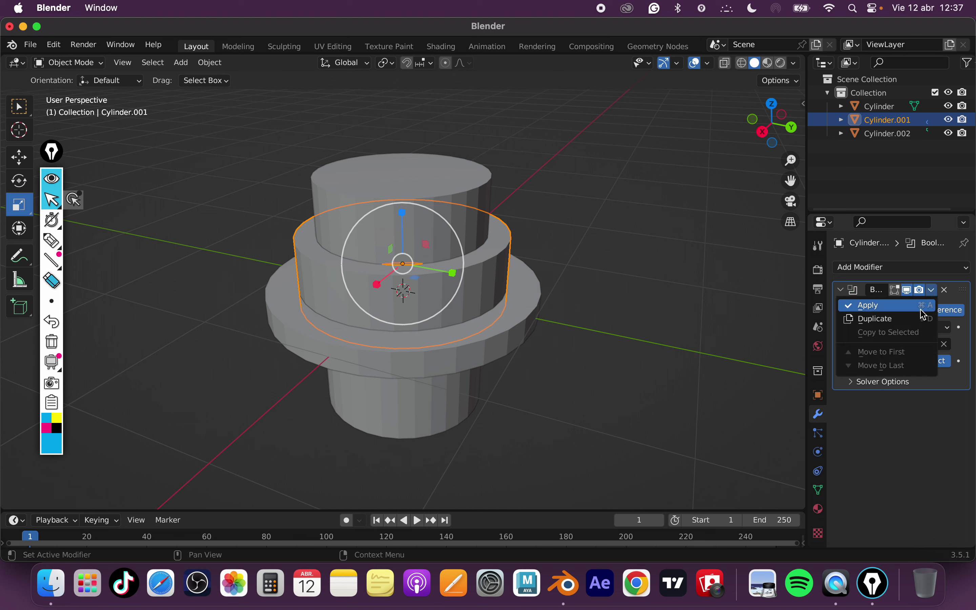
left_click(907, 305)
Test-move Cylinder.001 to inspect the hole, undo it, hide the ring, and select the base Cylinder.
left_click(645, 282)
left_click(471, 277)
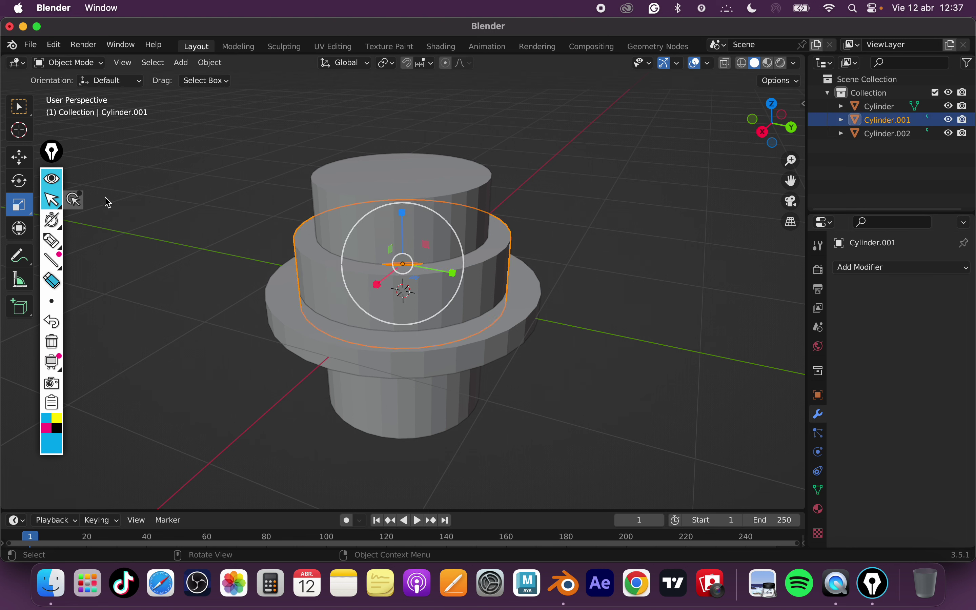
left_click(19, 157)
left_click_drag(403, 263, 611, 298)
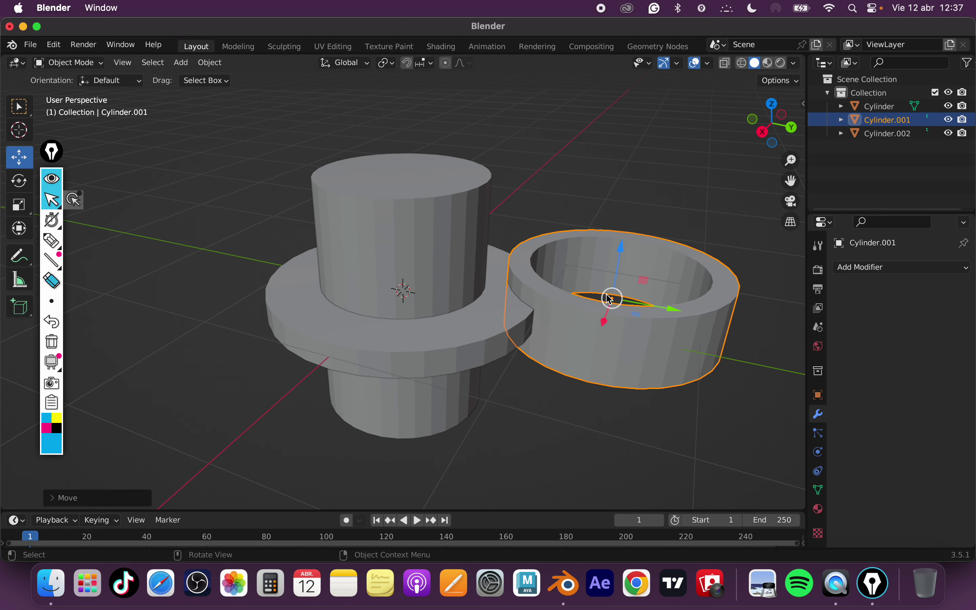
middle_click_drag(713, 249, 681, 284)
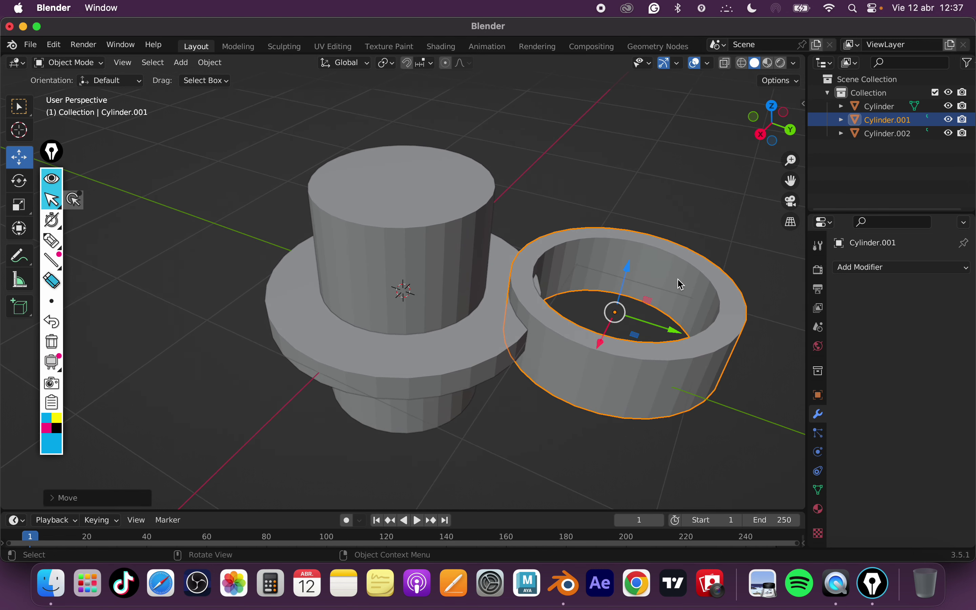
key("ctrl+z")
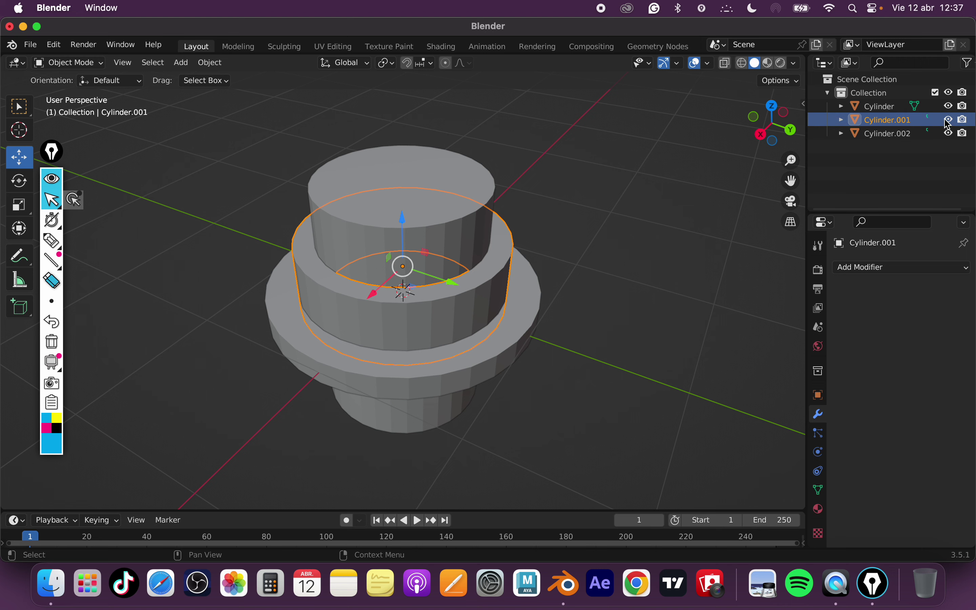
left_click(952, 120)
middle_click_drag(675, 283, 681, 273)
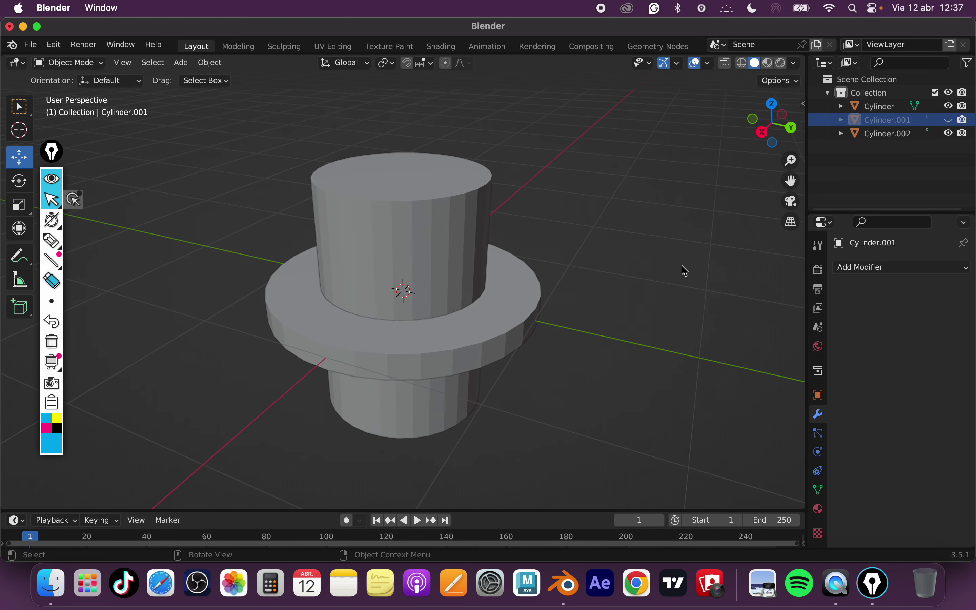
left_click(501, 323)
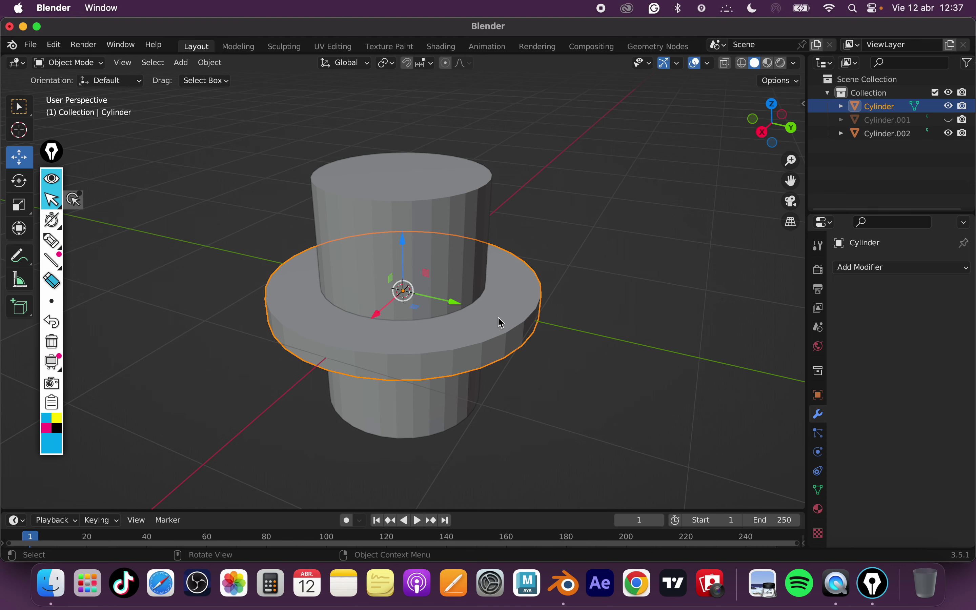
Apply a Boolean difference on the base Cylinder with Cylinder.002 as cutter, then select Cylinder.002.
left_click(870, 268)
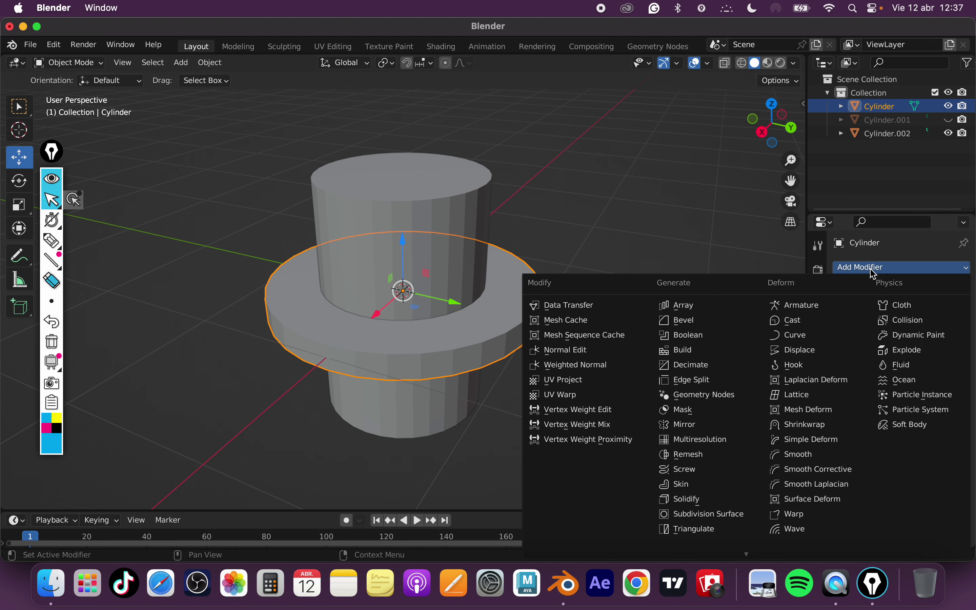
left_click(720, 341)
left_click(947, 345)
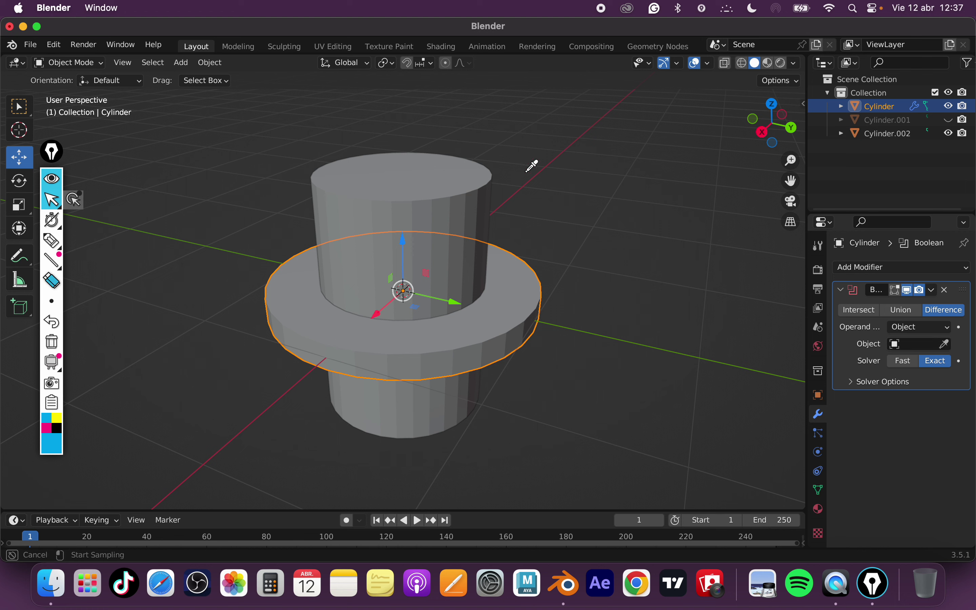
left_click(476, 174)
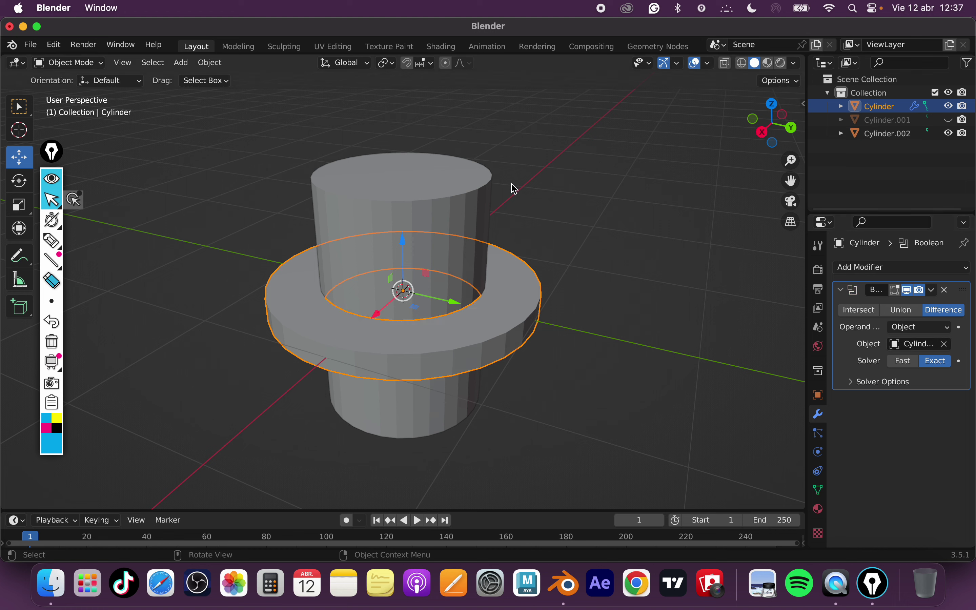
left_click(936, 292)
left_click(878, 303)
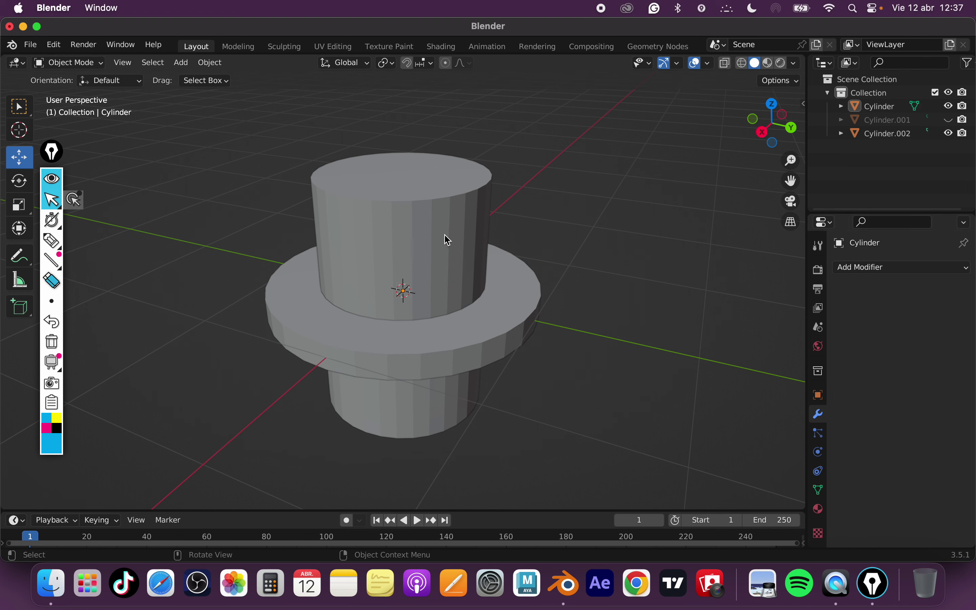
left_click(437, 210)
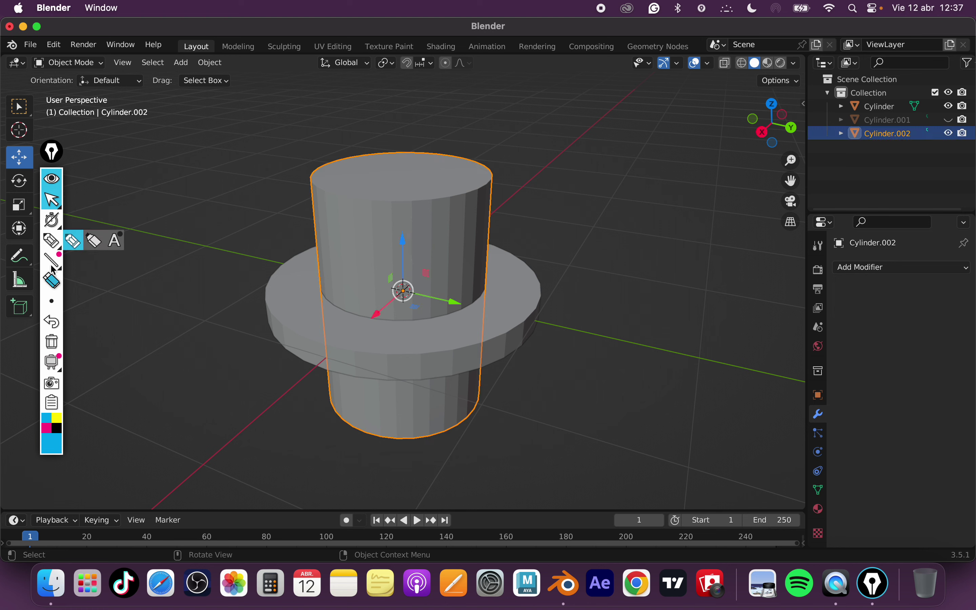
Scale Cylinder.002 down to about 0.46 as a thin inner post.
left_click(33, 206)
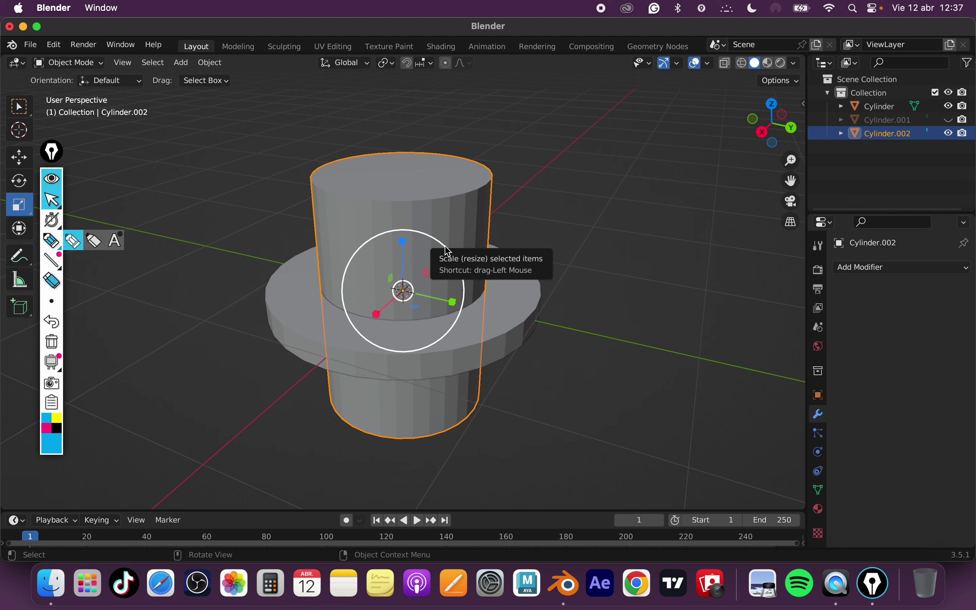
left_click_drag(444, 252, 413, 279)
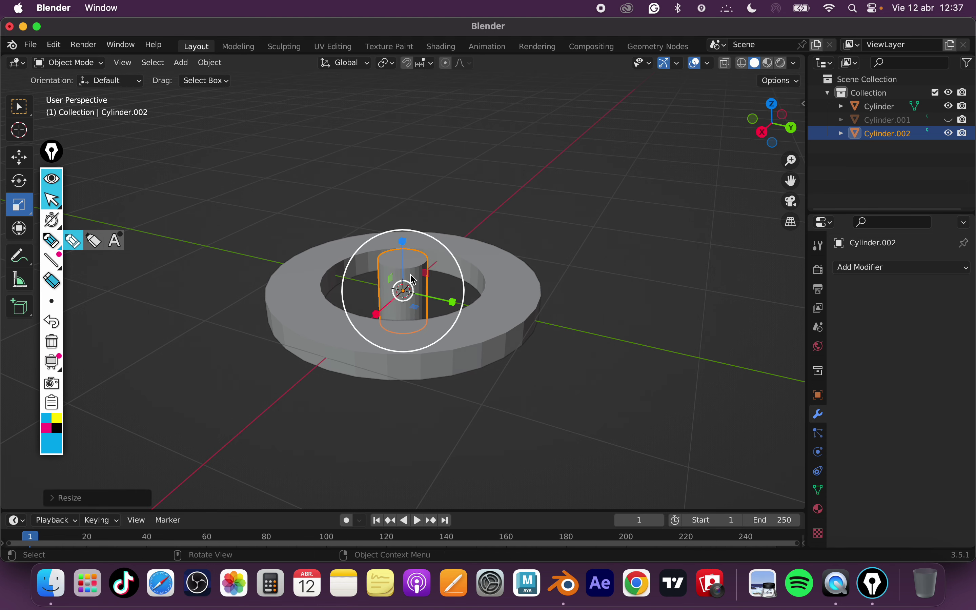
key("alt+a")
Unhide the Cylinder.001 ring and scale it down slightly.
left_click(949, 120)
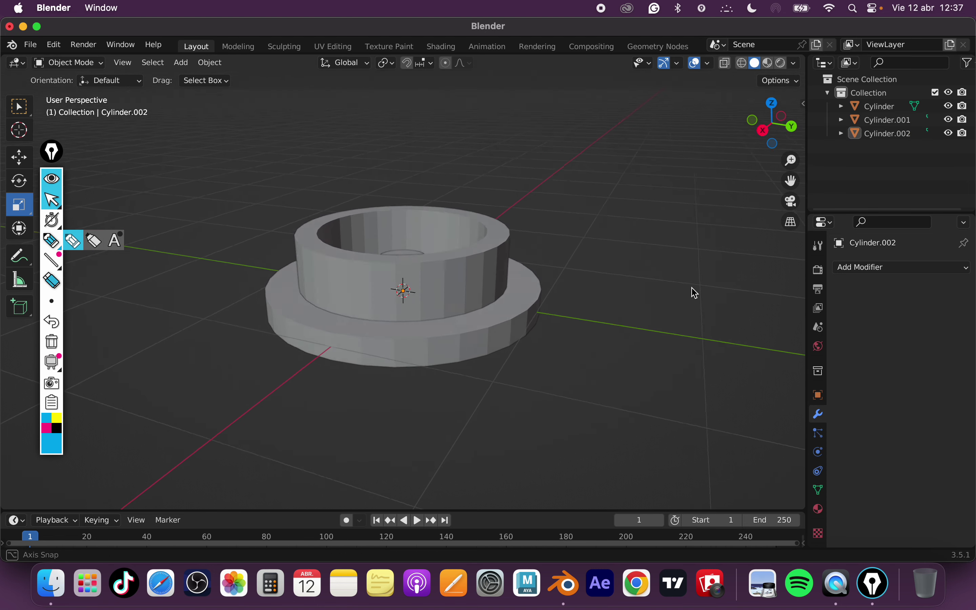
mouse_move(692, 290)
middle_mouse_down()
mouse_move(681, 357)
mouse_move(565, 322)
mouse_move(523, 327)
middle_mouse_up()
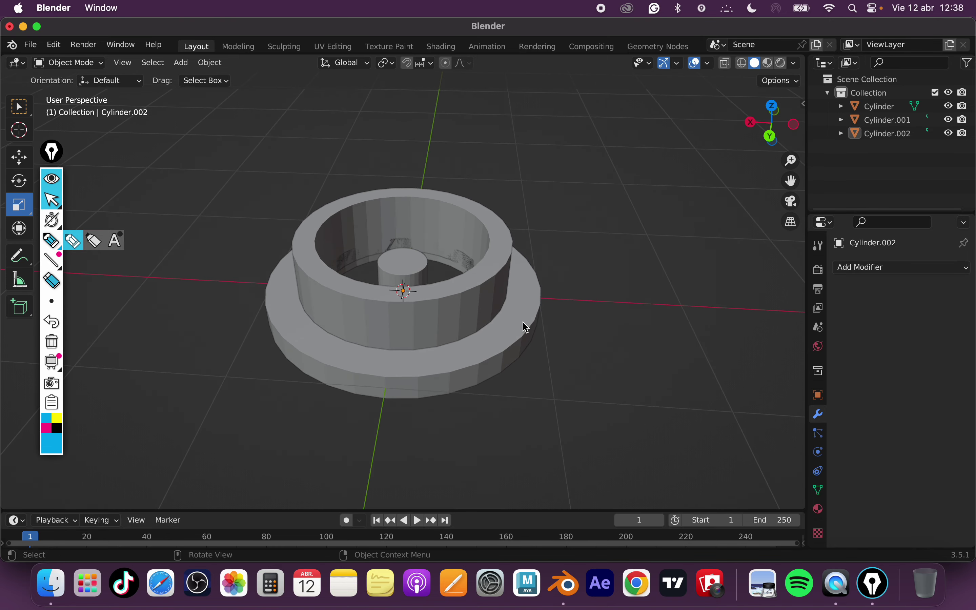
left_click(523, 326)
left_click(509, 277)
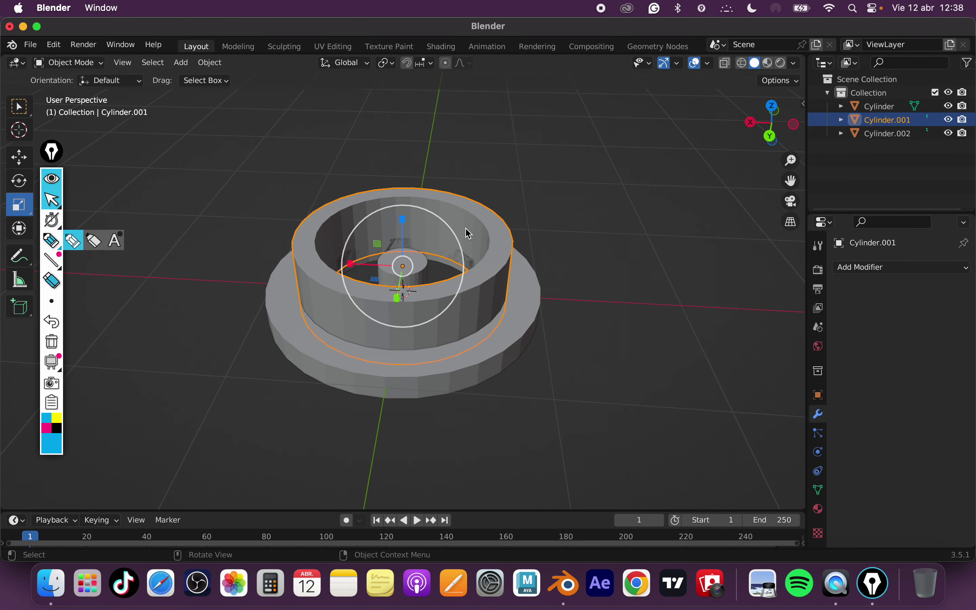
left_click_drag(451, 219, 448, 221)
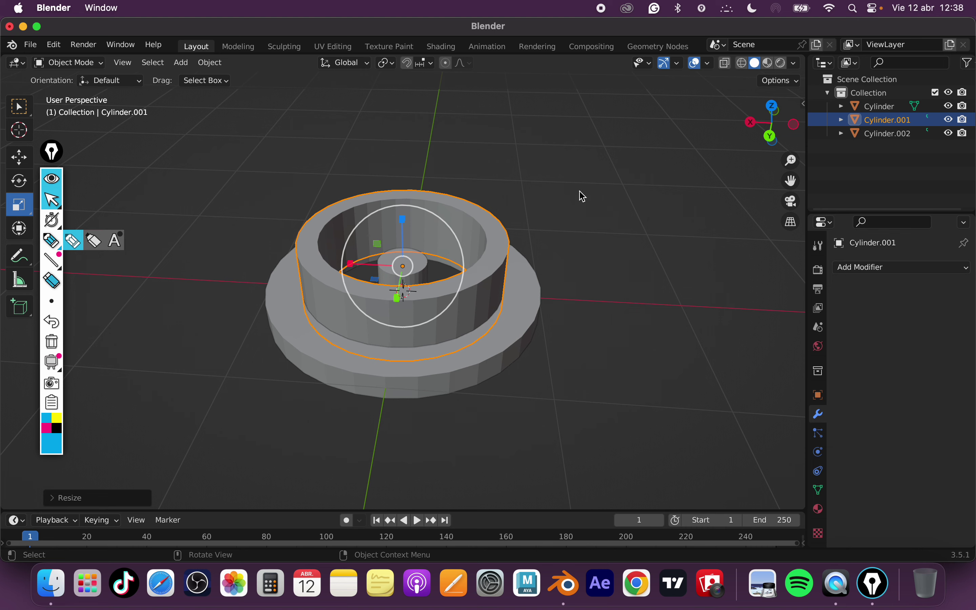
left_click(583, 197)
mouse_move(584, 197)
middle_mouse_down()
mouse_move(540, 233)
mouse_move(551, 201)
mouse_move(553, 305)
mouse_move(584, 337)
mouse_move(505, 331)
mouse_move(387, 288)
mouse_move(452, 331)
middle_mouse_up()
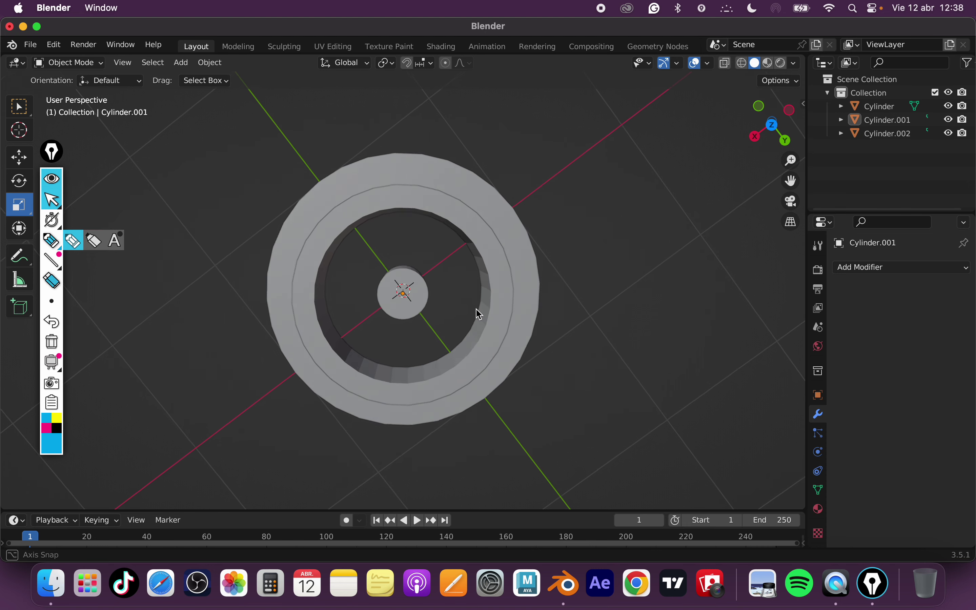
Orbit and zoom around the rings to a top-down view, switching the annotation pen to lines.
scroll(468, 307, "down", 2)
scroll(460, 307, "up", 2)
middle_click_drag(460, 307, 499, 247)
scroll(488, 266, "up", 1)
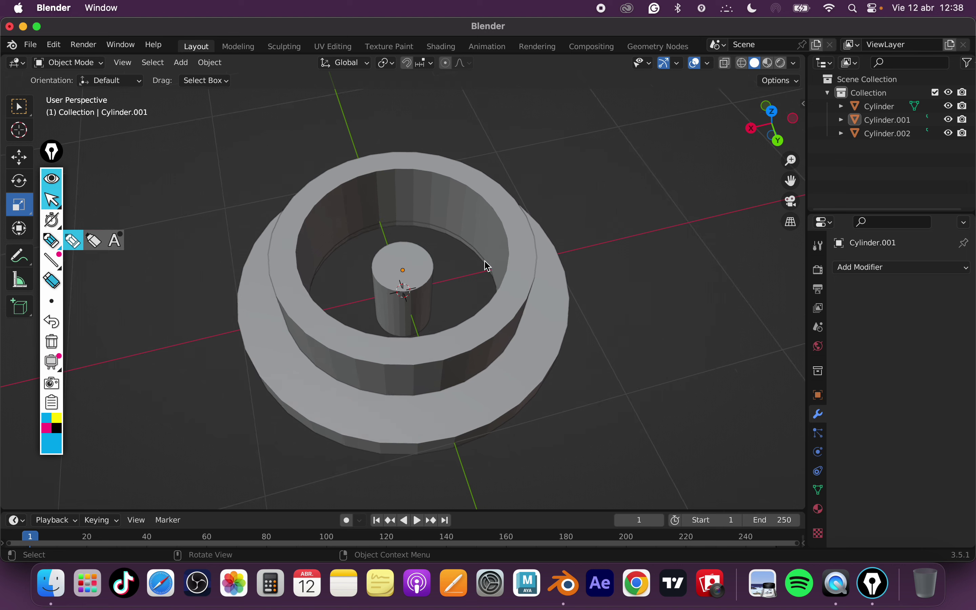
middle_click_drag(399, 274, 579, 277)
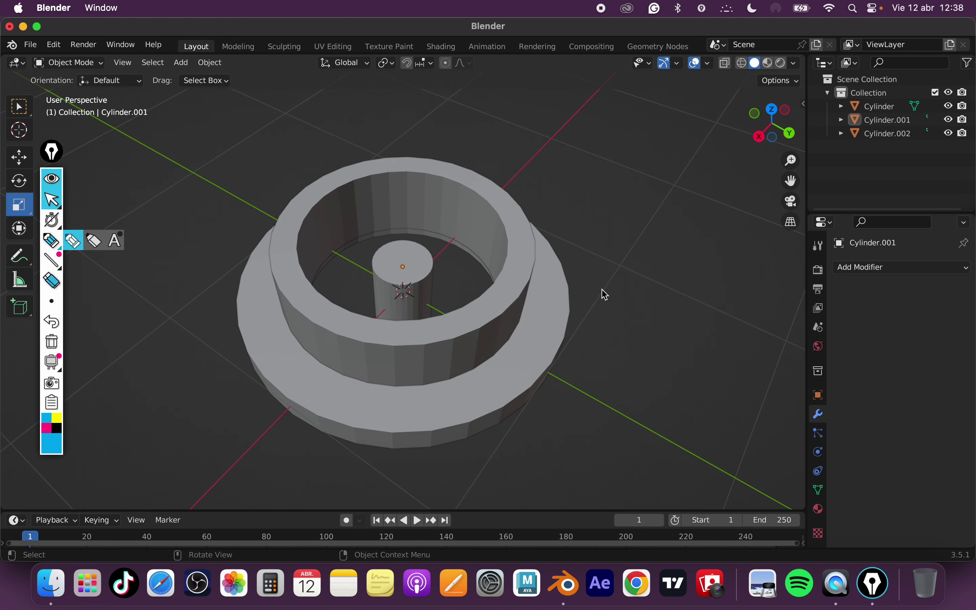
mouse_move(431, 278)
middle_mouse_down()
mouse_move(456, 342)
mouse_move(417, 315)
middle_mouse_up()
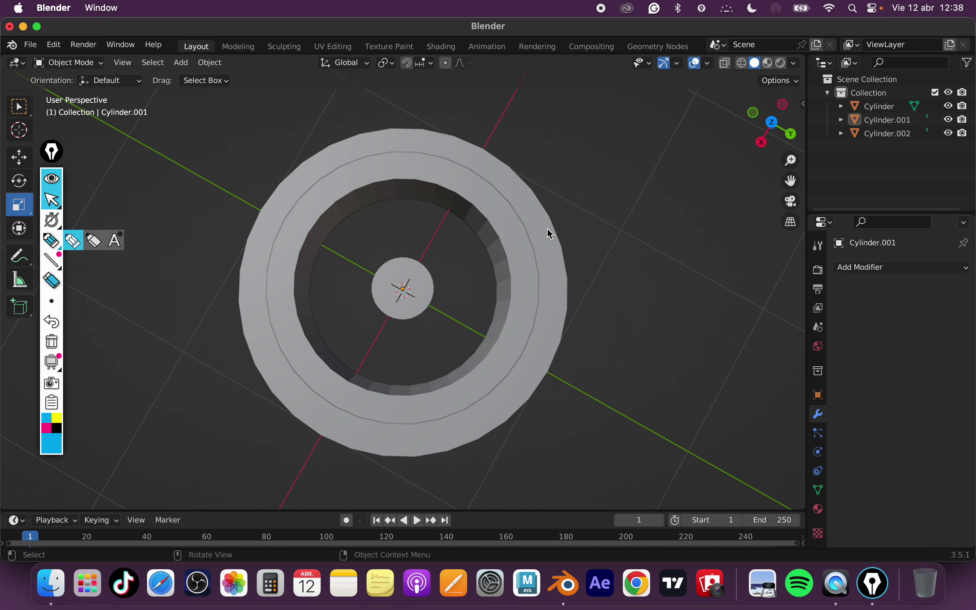
middle_click_drag(429, 300, 449, 289)
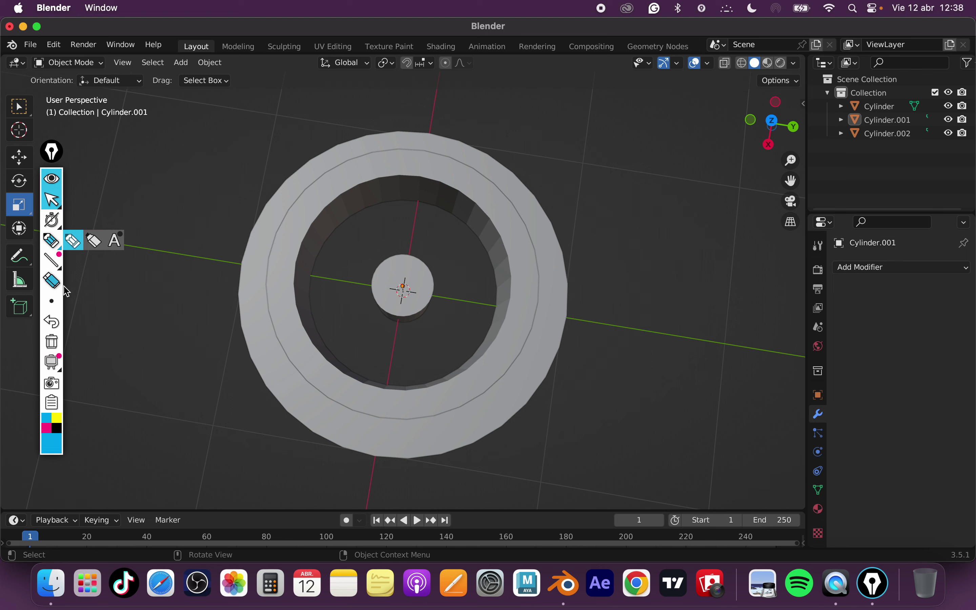
left_click(52, 261)
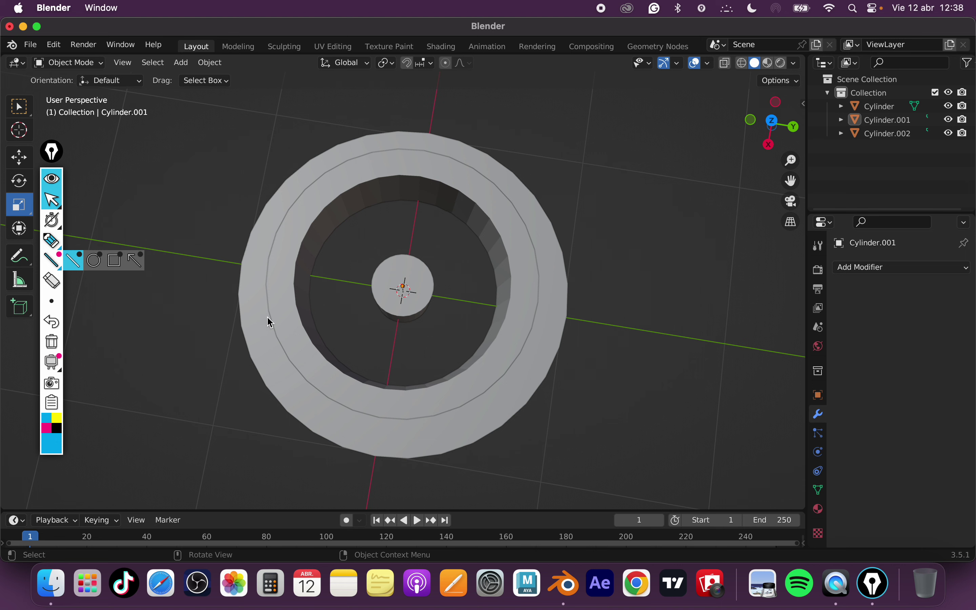
middle_click_drag(539, 327, 558, 337)
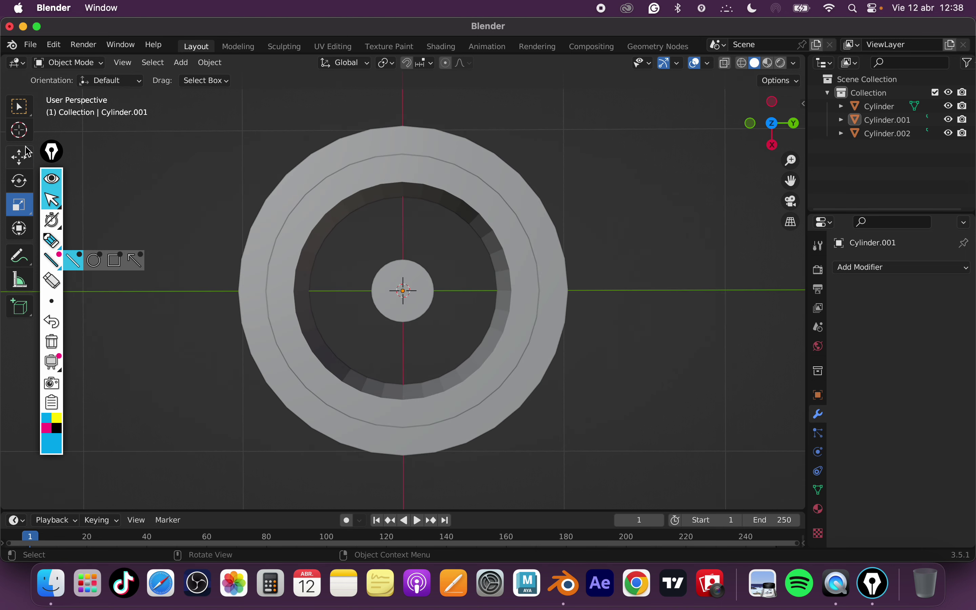
left_click(52, 240)
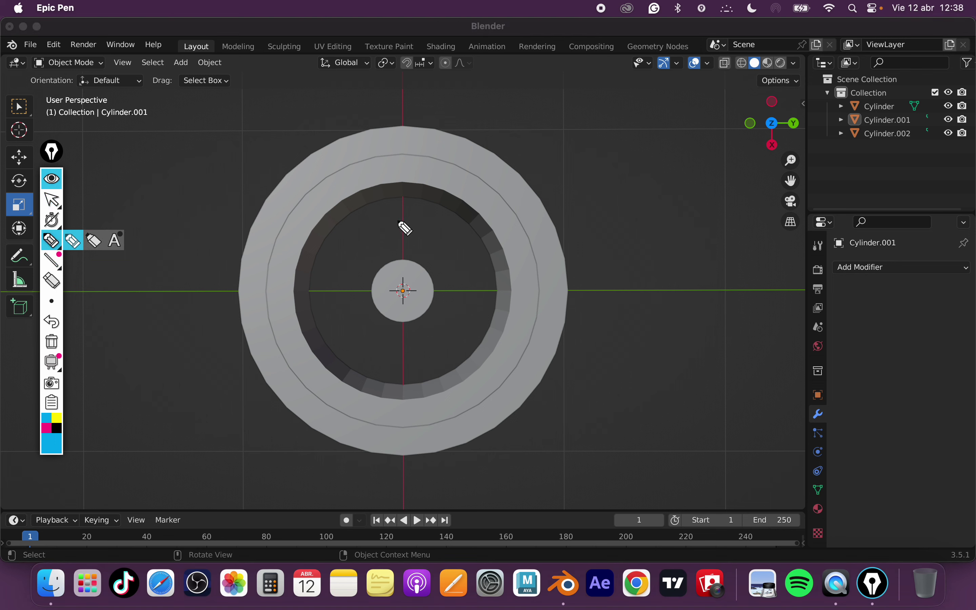
mouse_move(380, 200)
left_mouse_down()
mouse_move(373, 368)
mouse_move(429, 283)
mouse_move(353, 377)
left_mouse_up()
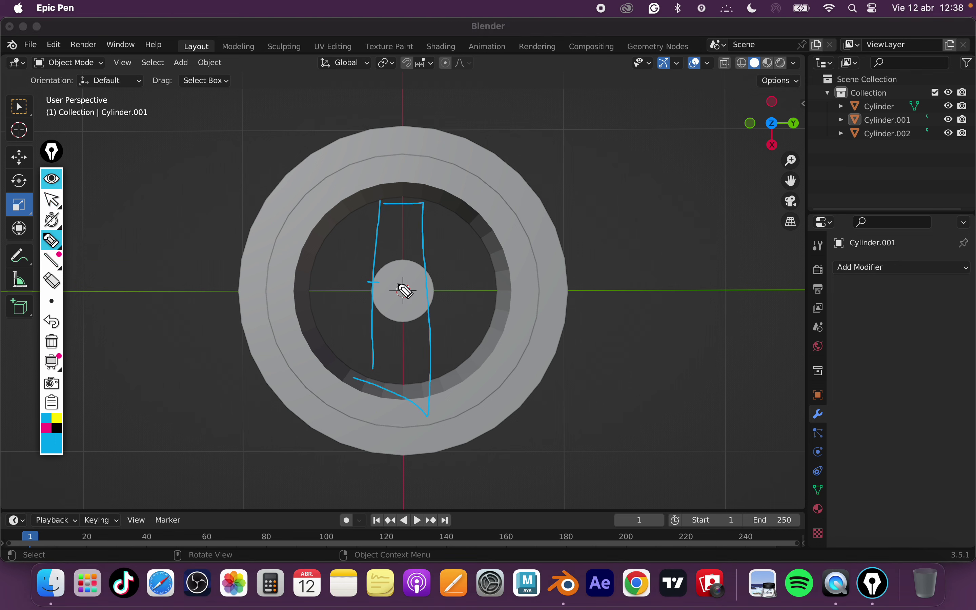
mouse_move(367, 282)
left_mouse_down()
mouse_move(437, 284)
mouse_move(387, 292)
mouse_move(420, 286)
mouse_move(400, 295)
mouse_move(370, 283)
mouse_move(399, 278)
left_mouse_up()
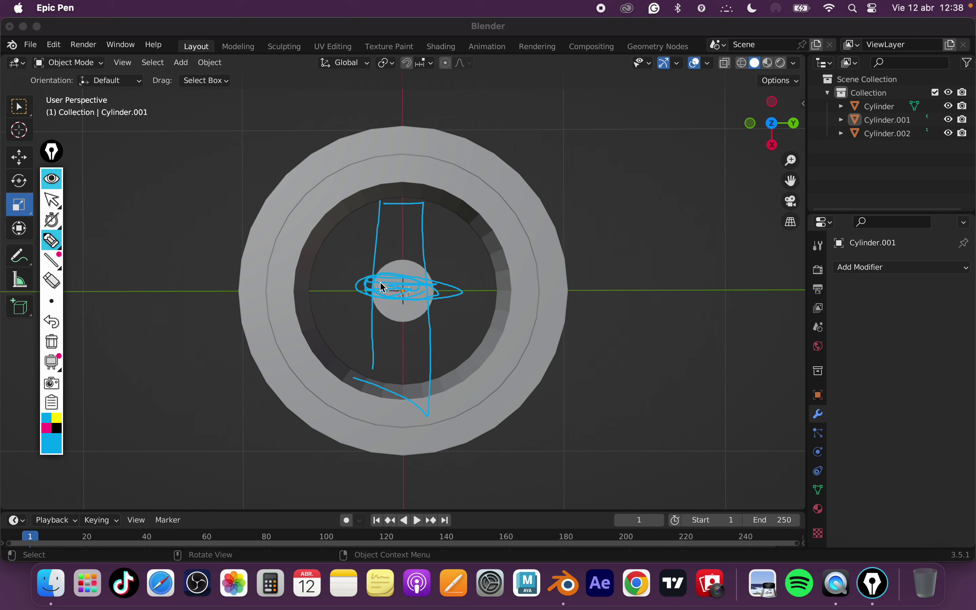
mouse_move(385, 284)
left_mouse_down()
mouse_move(392, 211)
mouse_move(454, 203)
mouse_move(365, 385)
left_mouse_up()
mouse_move(415, 302)
left_mouse_down()
mouse_move(452, 395)
mouse_move(378, 385)
left_mouse_up()
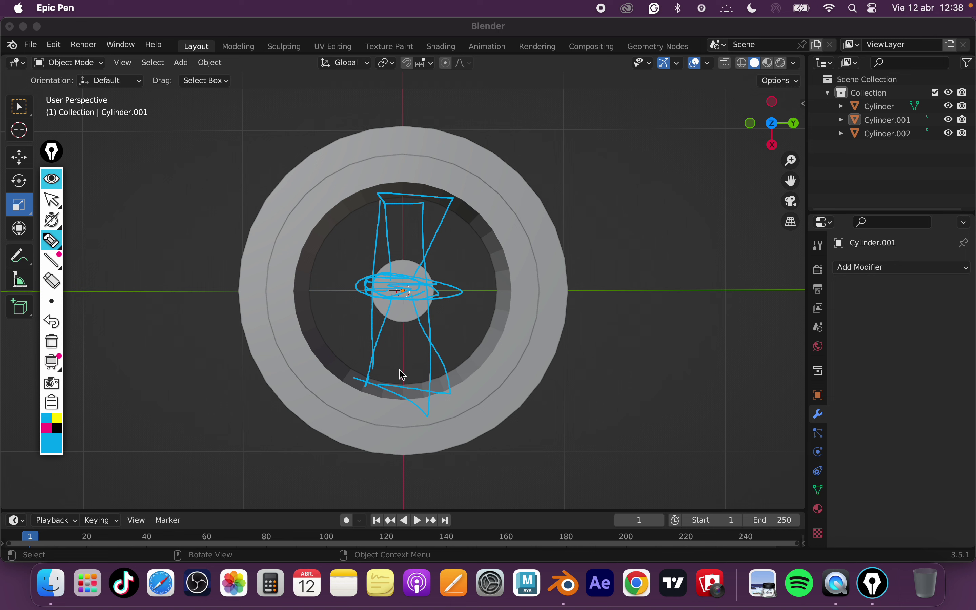
mouse_move(641, 180)
left_mouse_down()
mouse_move(638, 228)
mouse_move(674, 373)
mouse_move(681, 193)
mouse_move(664, 173)
left_mouse_up()
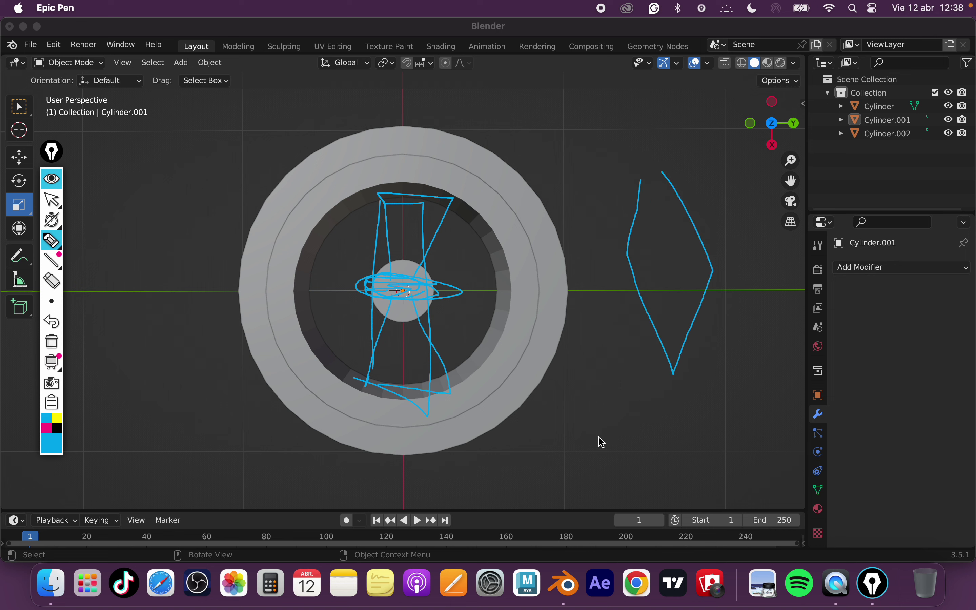
mouse_move(596, 356)
left_mouse_down()
mouse_move(627, 420)
mouse_move(690, 494)
mouse_move(666, 381)
mouse_move(598, 351)
left_mouse_up()
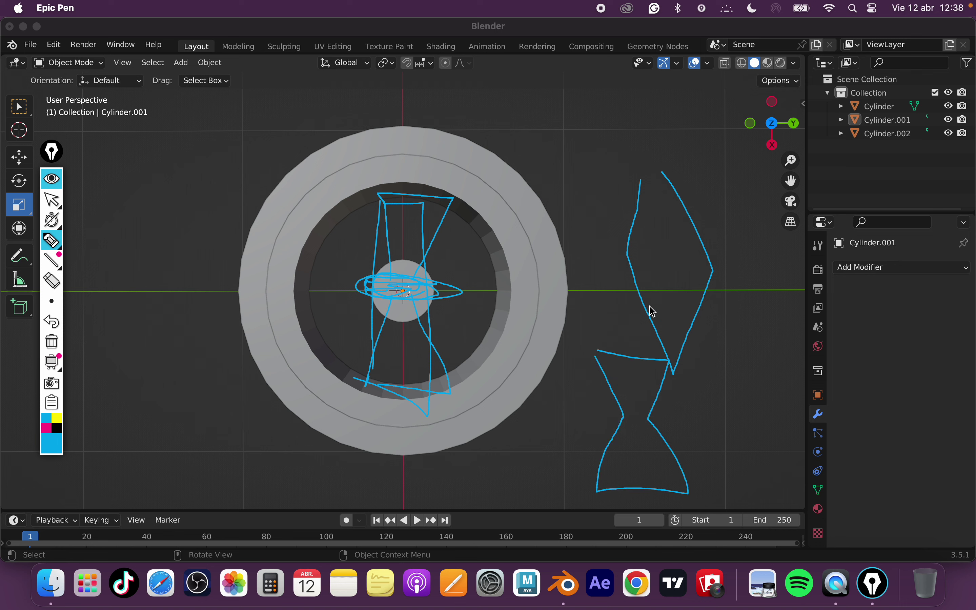
mouse_move(617, 268)
left_mouse_down()
mouse_move(730, 277)
mouse_move(587, 265)
left_mouse_up()
left_click_drag(566, 424, 709, 422)
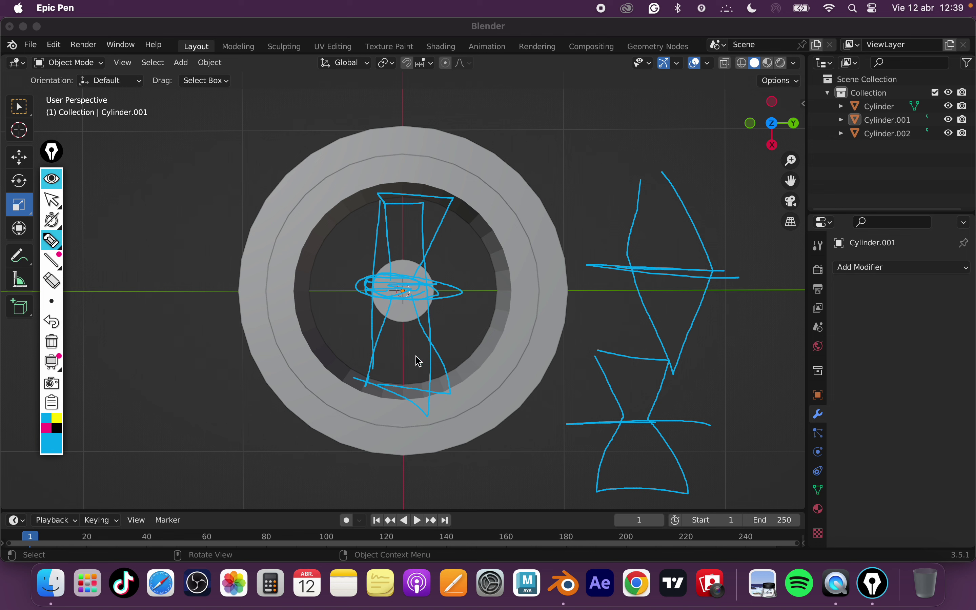
left_click(49, 199)
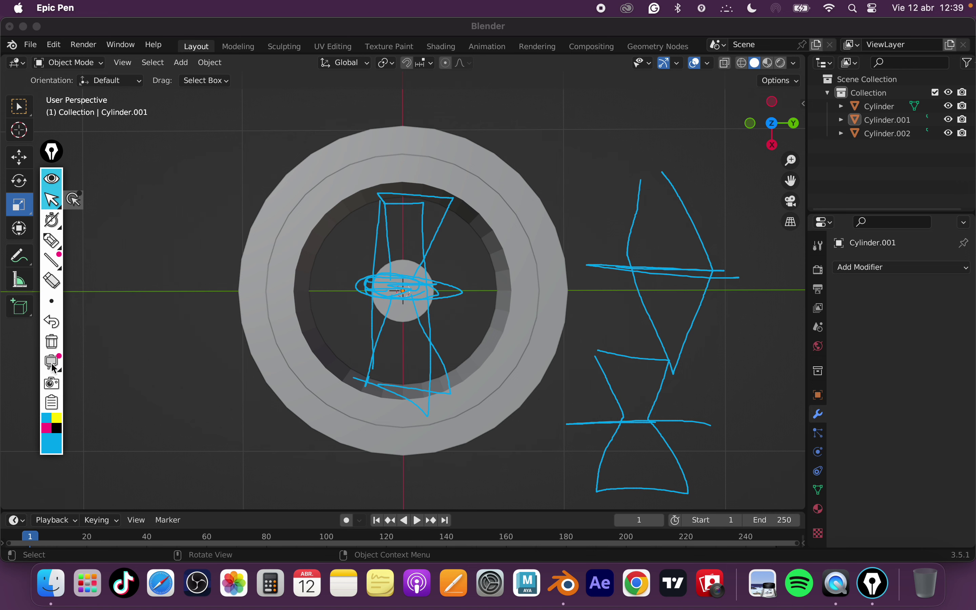
left_click(52, 342)
Delete the inner hub cylinder, Cylinder.002.
middle_click_drag(461, 309, 457, 283)
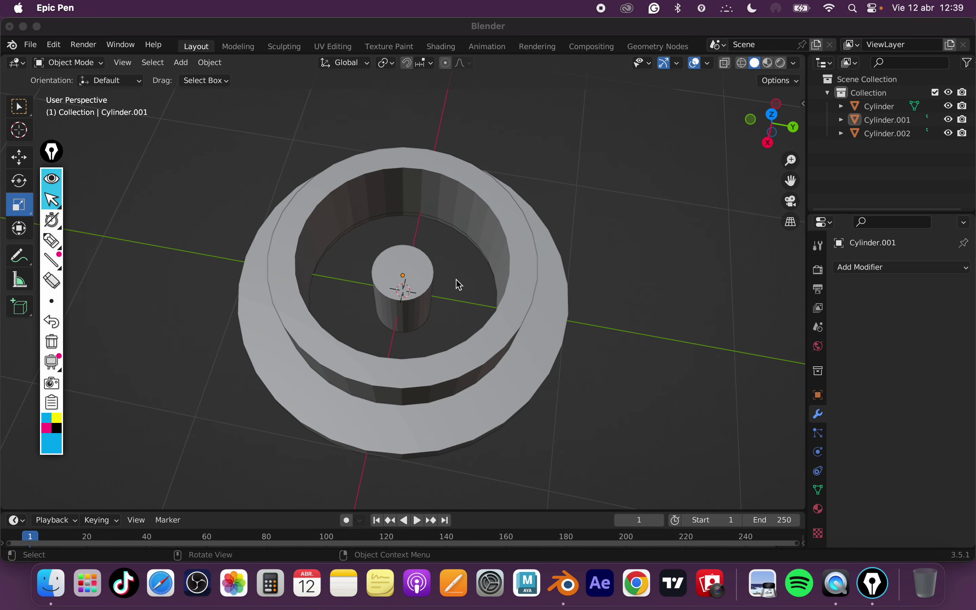
left_click(447, 294)
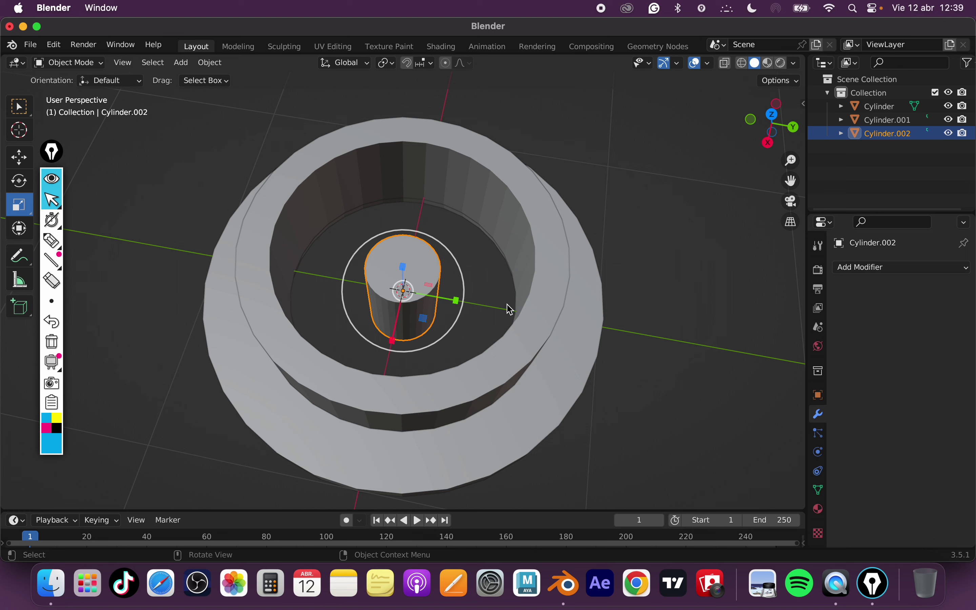
left_click(26, 161)
left_click(470, 253)
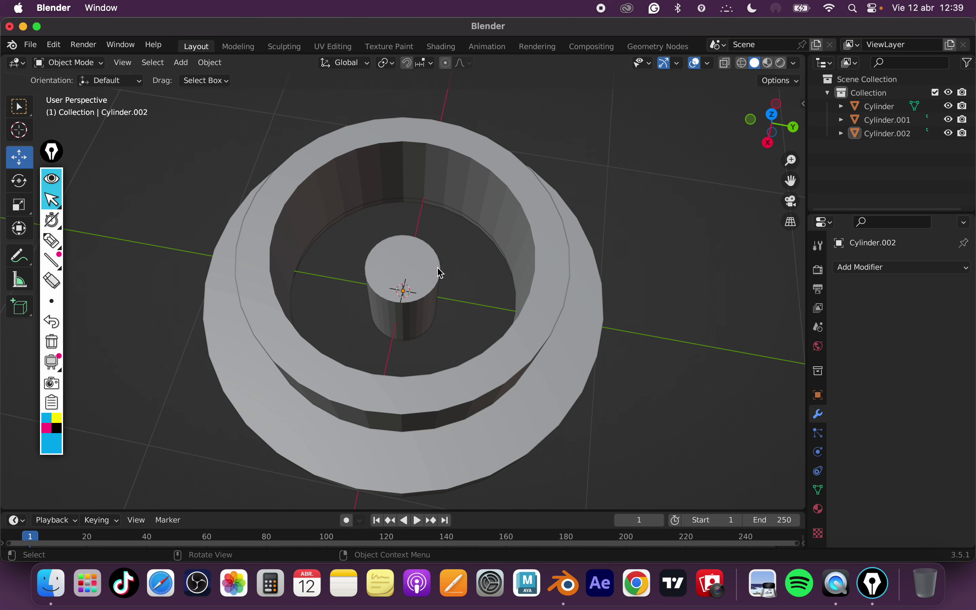
left_click(435, 271)
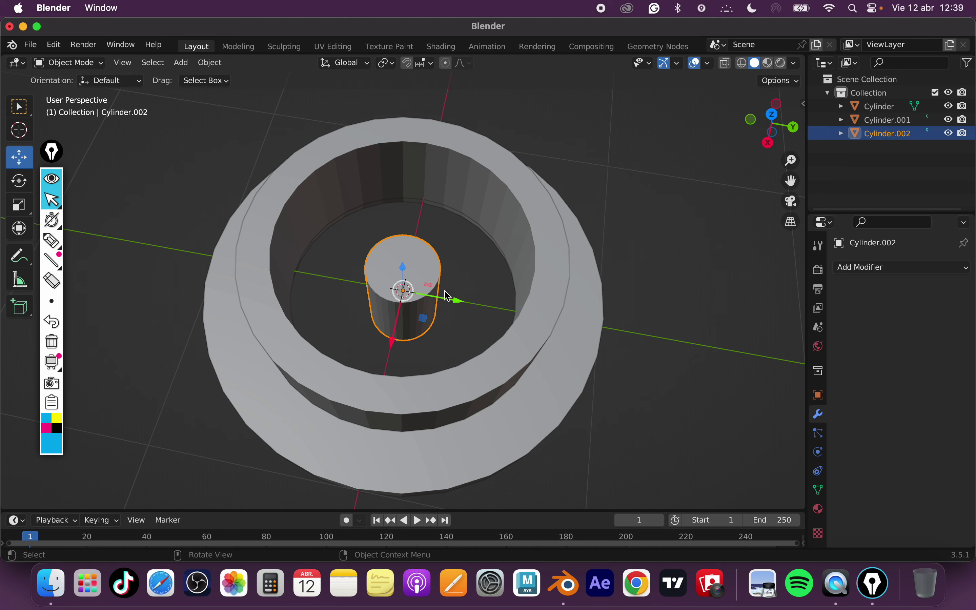
key("x")
left_click(434, 269)
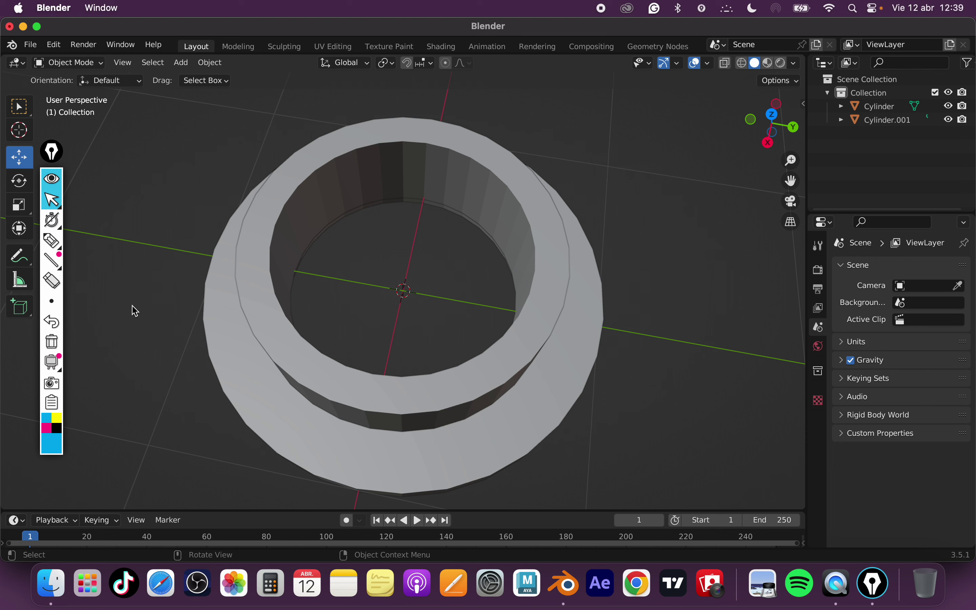
Sketch several crossing freehand lines over the ring's opening as spokes.
left_click(73, 241)
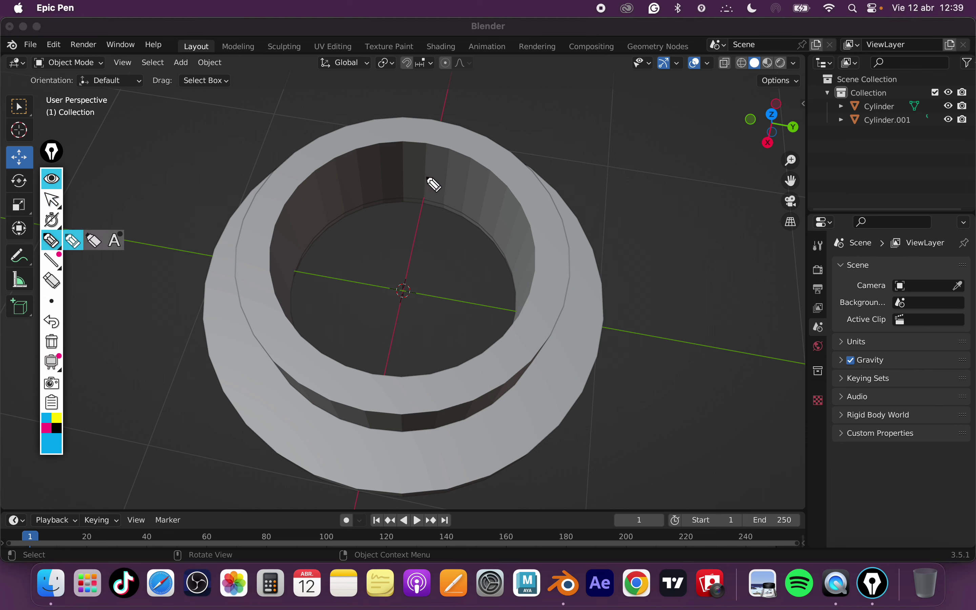
left_click_drag(422, 171, 407, 249)
left_click_drag(404, 295, 386, 313)
left_click_drag(296, 242, 585, 273)
left_click_drag(382, 191, 463, 360)
left_click_drag(496, 205, 313, 269)
Sketch a few more strokes inside the ring opening, then erase all the annotations.
left_click_drag(372, 393, 394, 307)
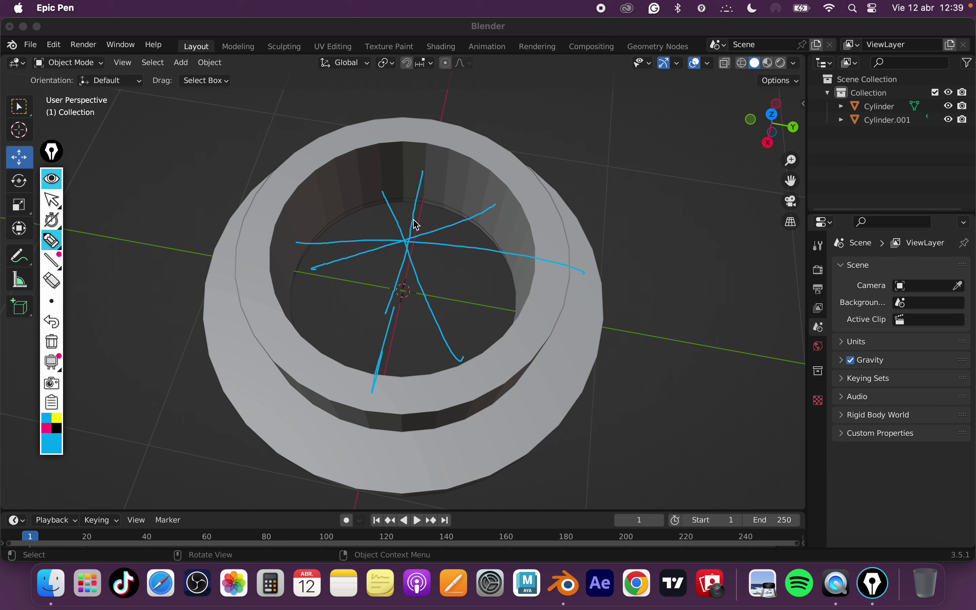
mouse_move(416, 215)
left_mouse_down()
mouse_move(426, 290)
mouse_move(463, 257)
mouse_move(451, 231)
mouse_move(415, 216)
left_mouse_up()
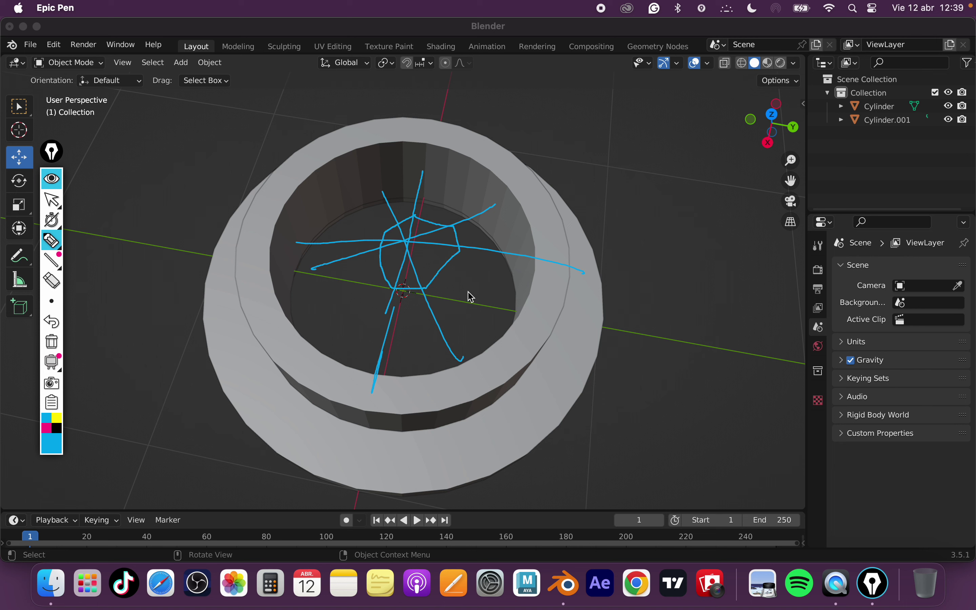
mouse_move(468, 278)
left_mouse_down()
mouse_move(439, 311)
mouse_move(404, 306)
left_mouse_up()
left_click_drag(489, 311, 513, 311)
left_click(51, 220)
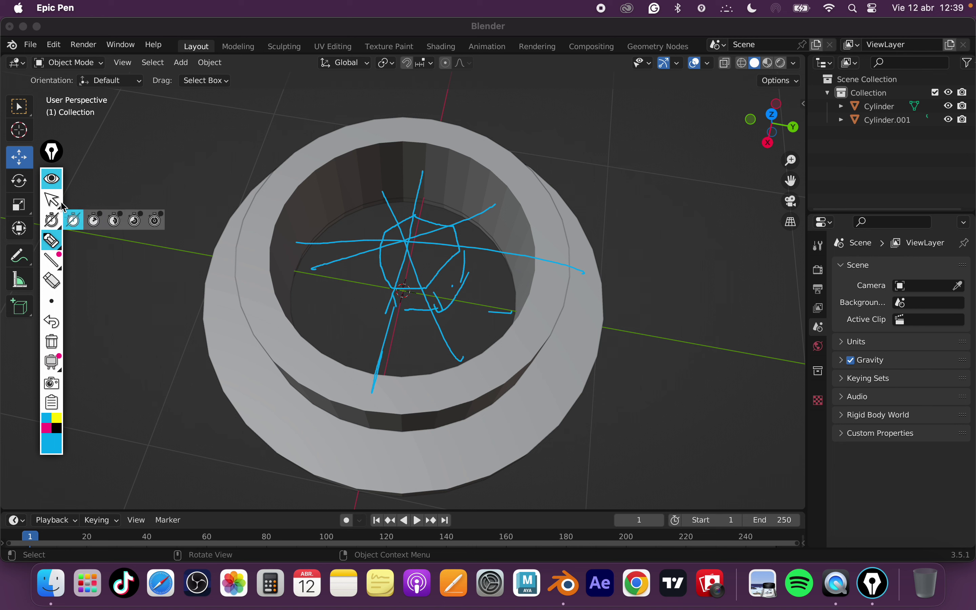
left_click(53, 342)
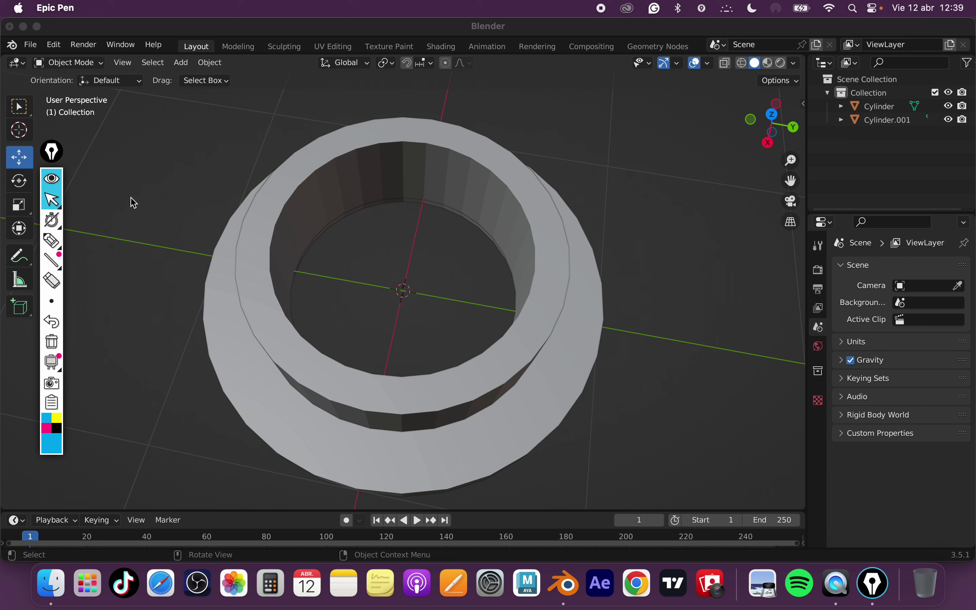
Add an octagonal cylinder, Cylinder.002, at the origin with Vertices set to 8.
key("shift+a")
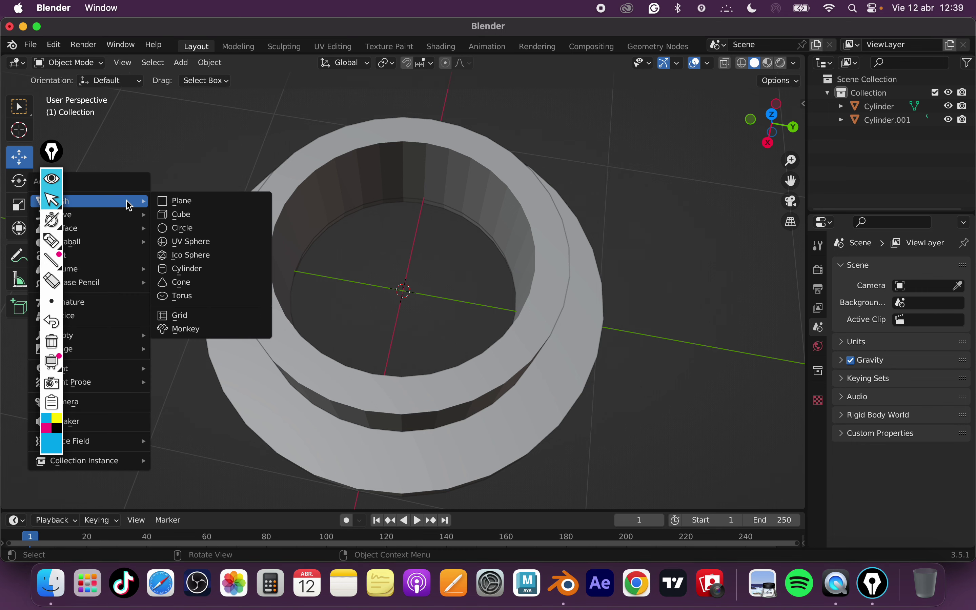
left_click(218, 271)
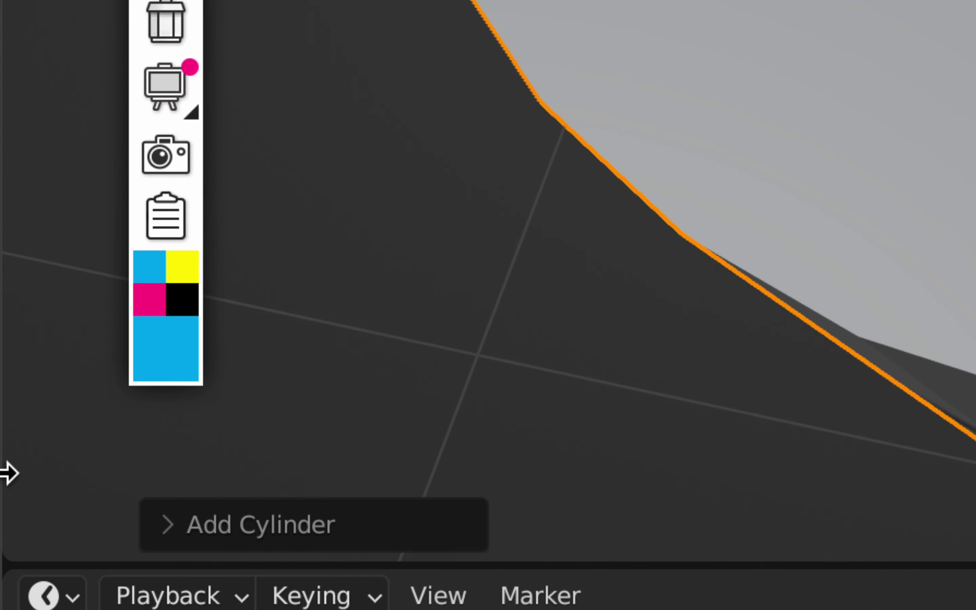
left_click(189, 526)
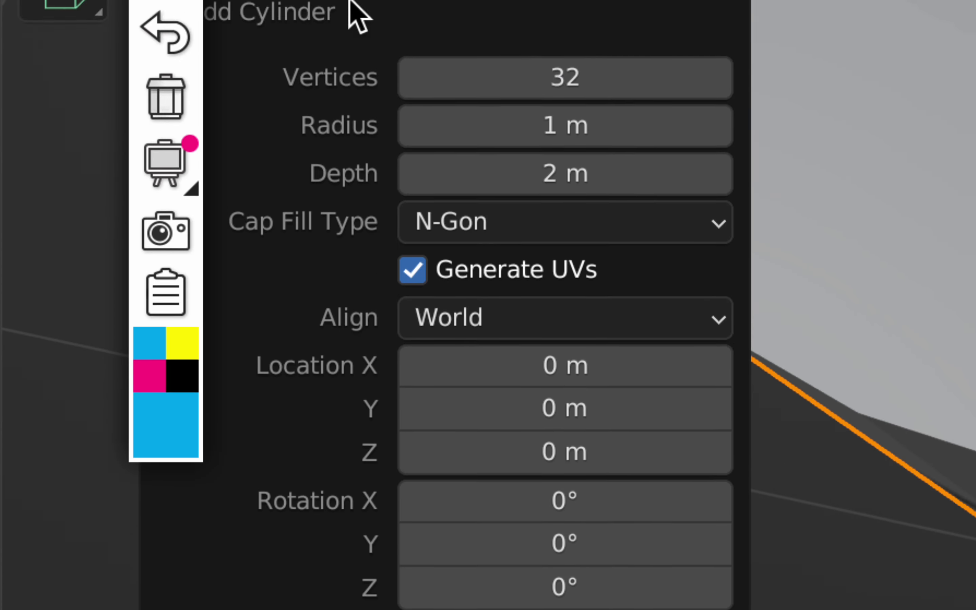
left_click(518, 121)
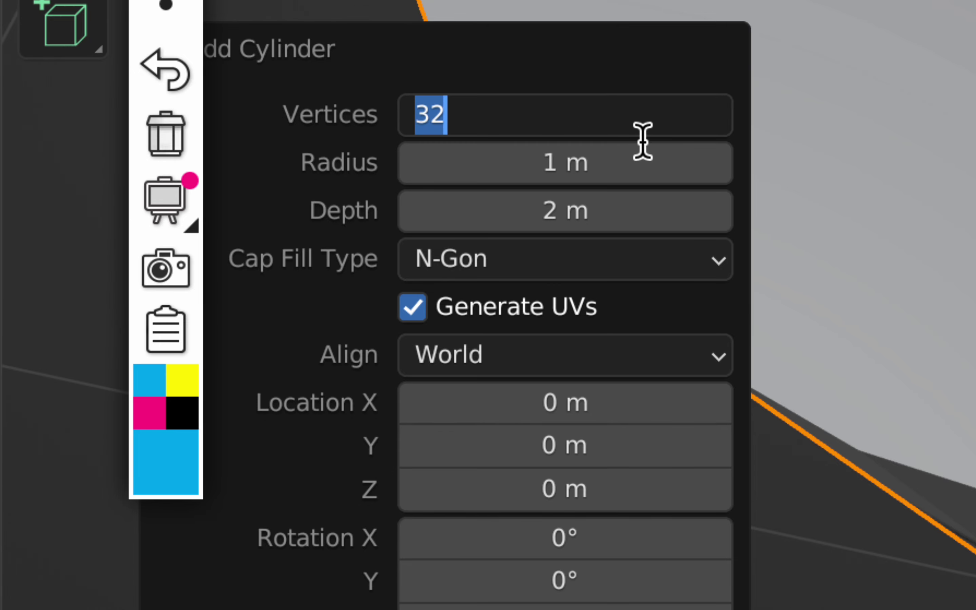
type("8")
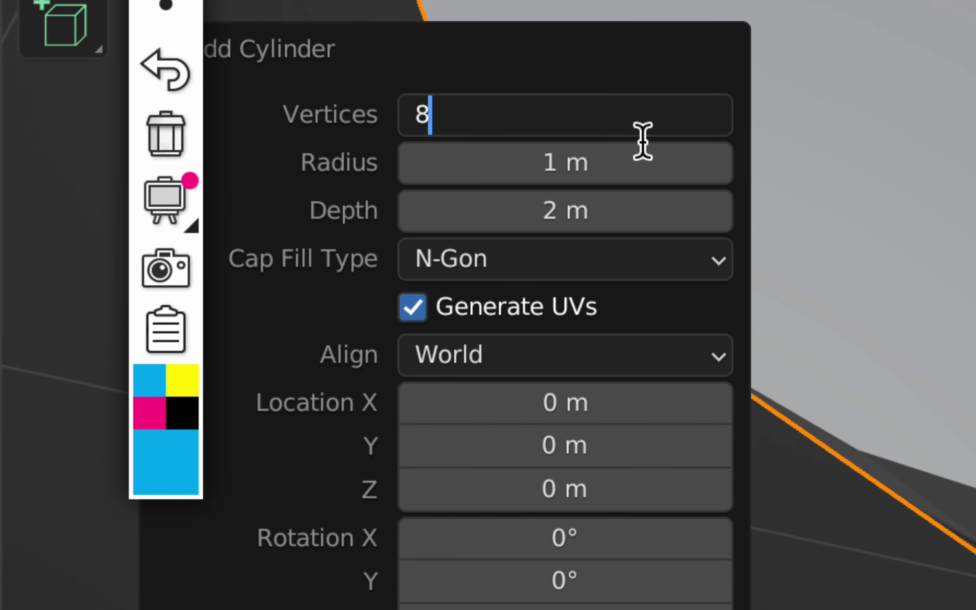
key("Return")
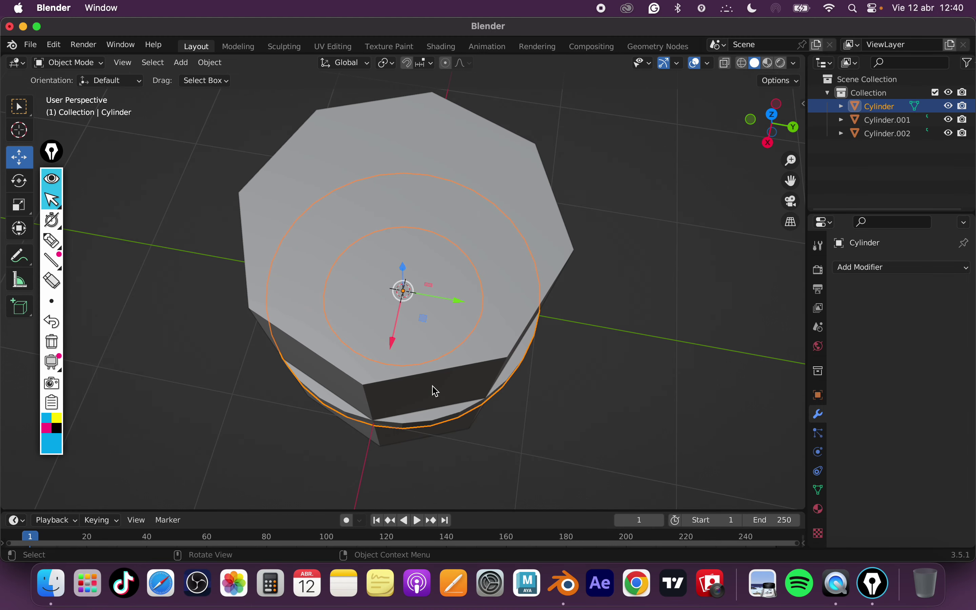
Shrink Cylinder.002 uniformly to 0.242 and flatten it to 0.354 along Z.
mouse_move(436, 391)
middle_mouse_down()
mouse_move(446, 344)
mouse_move(533, 196)
middle_mouse_up()
left_click(533, 196)
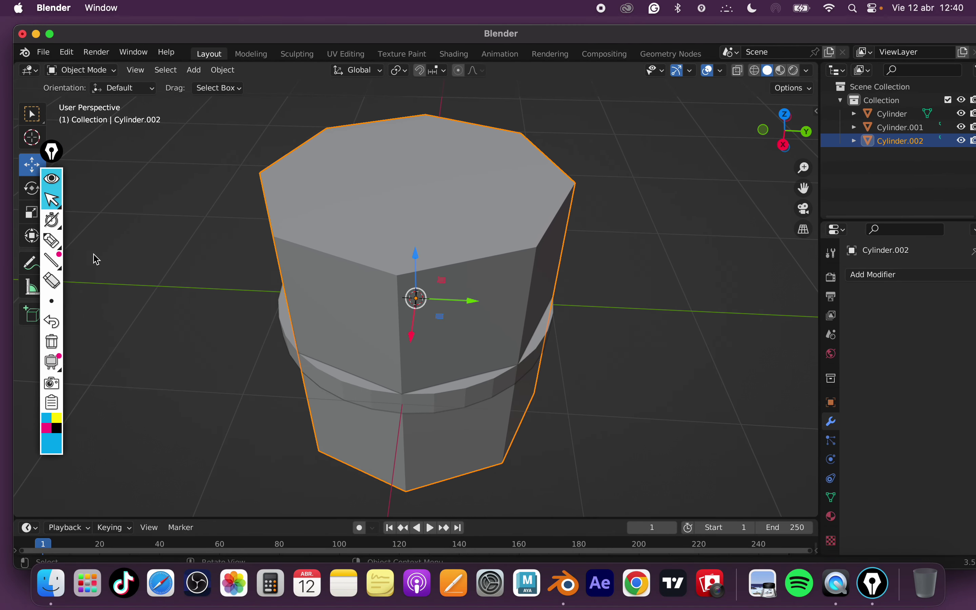
left_click(53, 344)
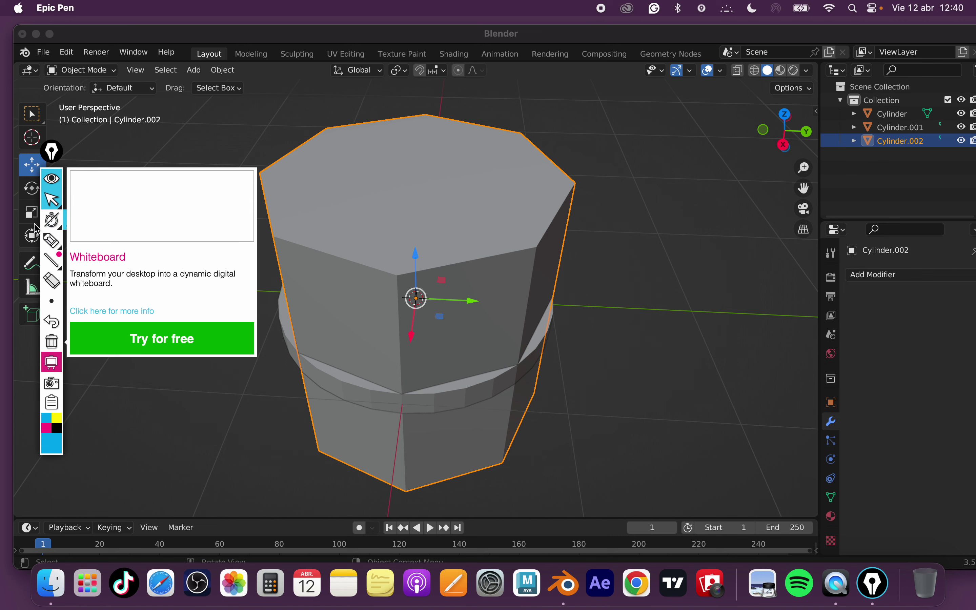
left_click(31, 189)
mouse_move(51, 219)
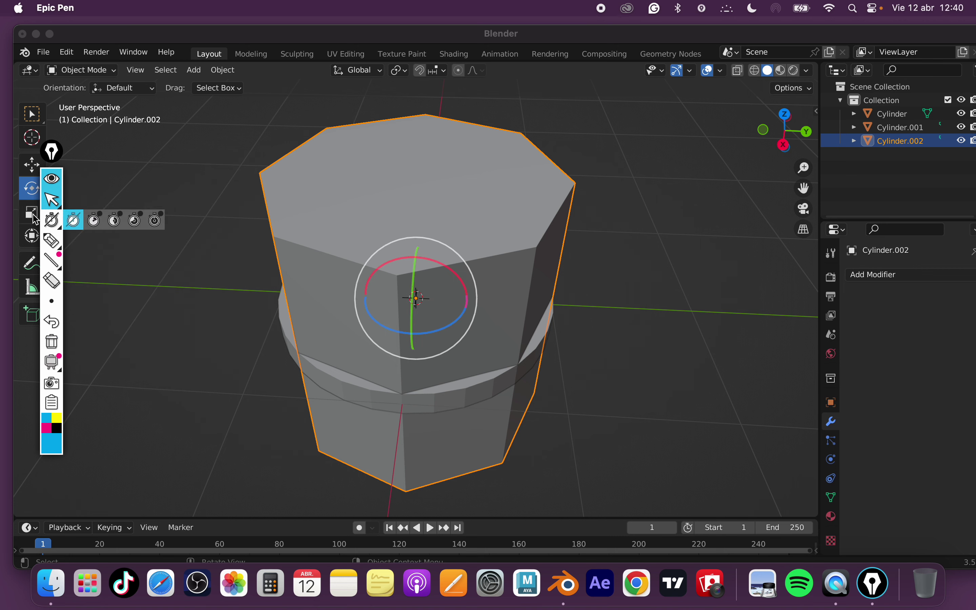
left_click(34, 218)
left_click_drag(431, 243, 402, 286)
mouse_move(566, 366)
middle_mouse_down()
mouse_move(637, 412)
mouse_move(681, 398)
middle_mouse_up()
scroll(605, 401, "down", 3)
scroll(609, 421, "up", 5)
key("s")
key("z")
left_click(654, 403)
Hide both wheel rings in the outliner, leaving only the octagonal block selected.
left_click(962, 141)
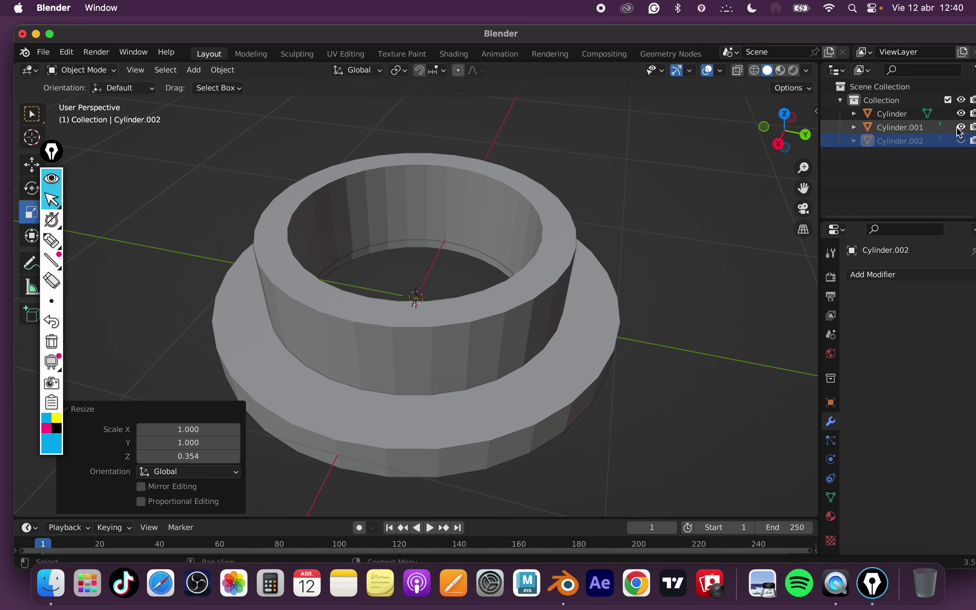
left_click(962, 127)
left_click(962, 140)
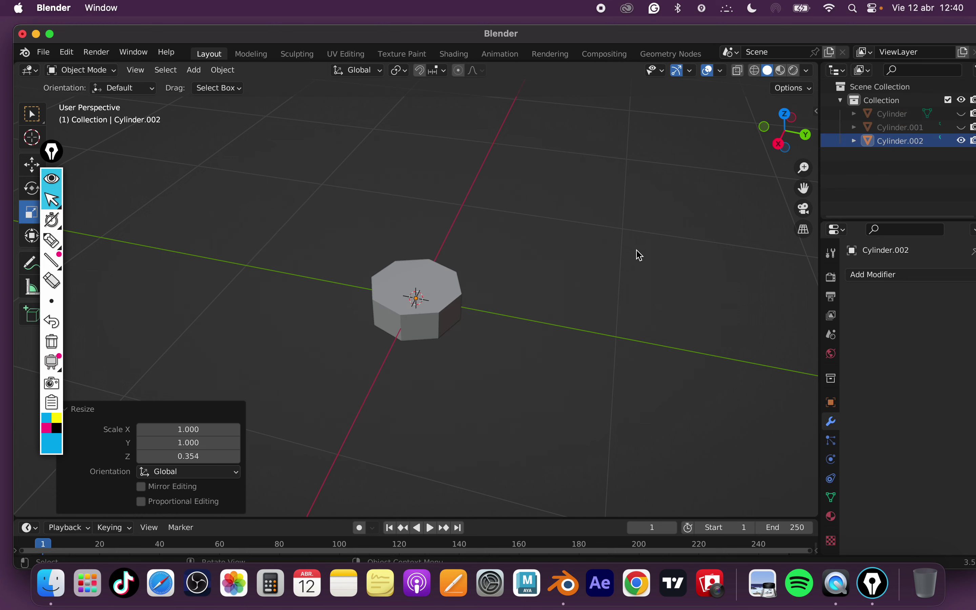
mouse_move(641, 255)
middle_mouse_down()
mouse_move(608, 289)
mouse_move(285, 418)
middle_mouse_up()
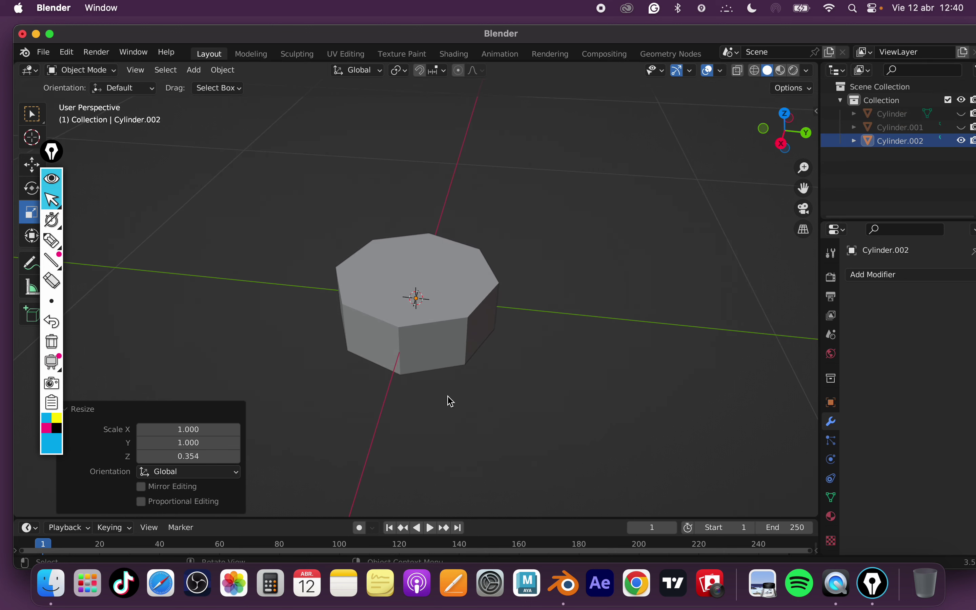
key("a")
mouse_move(462, 386)
middle_mouse_down()
mouse_move(501, 374)
mouse_move(520, 391)
mouse_move(509, 350)
middle_mouse_up()
Enter Edit Mode on the octagon and switch to face selection.
key("Tab")
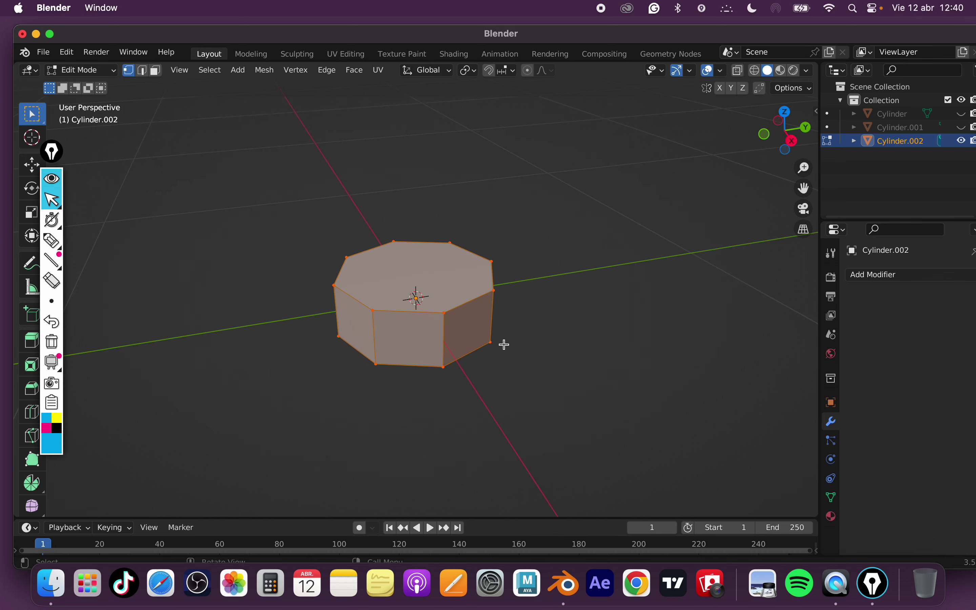
left_click(470, 344)
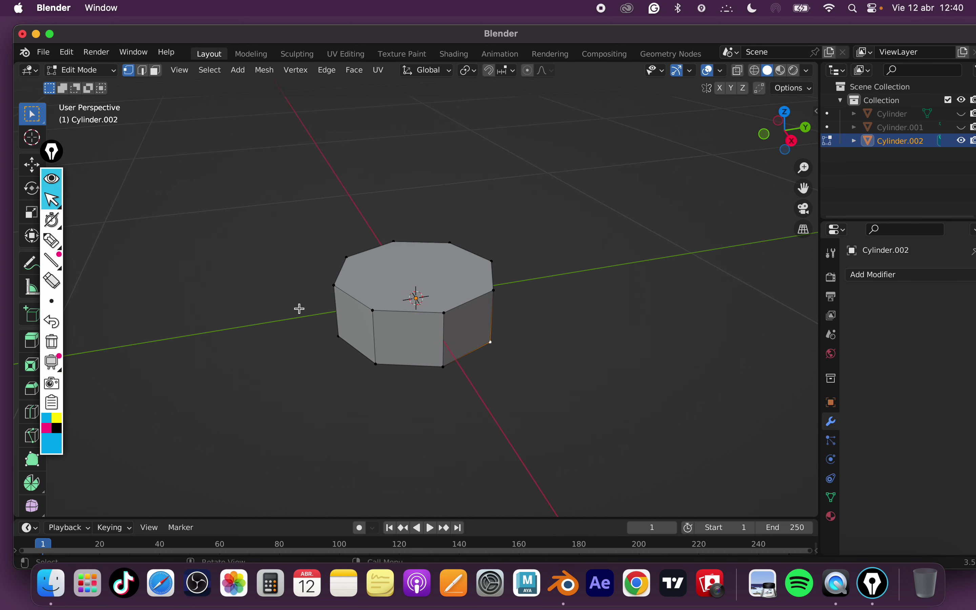
left_click(156, 70)
left_click(405, 318)
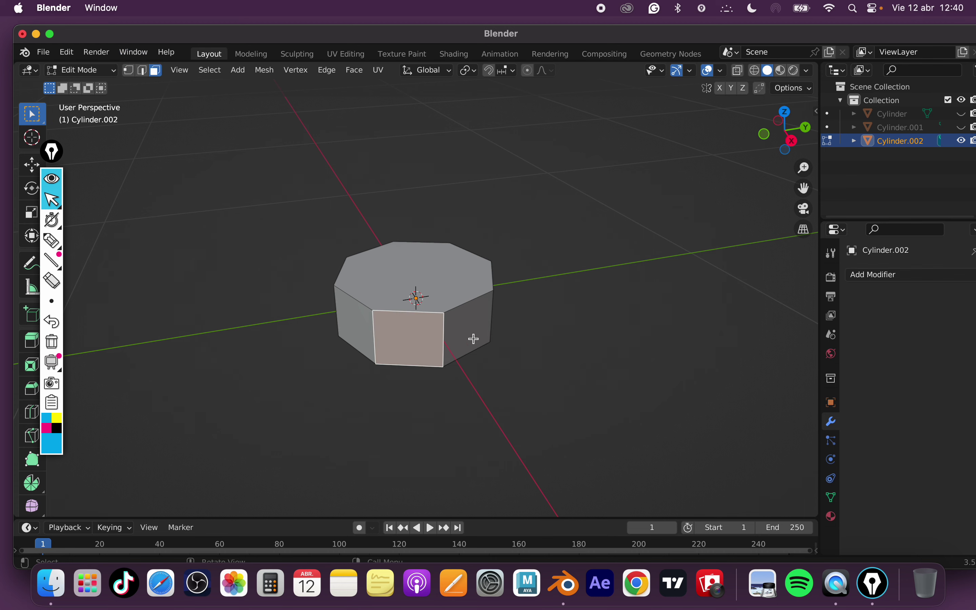
left_click(476, 335, "shift")
mouse_move(479, 333)
middle_mouse_down()
mouse_move(383, 333)
mouse_move(525, 344)
mouse_move(449, 333)
mouse_move(516, 327)
middle_mouse_up()
left_click(569, 319)
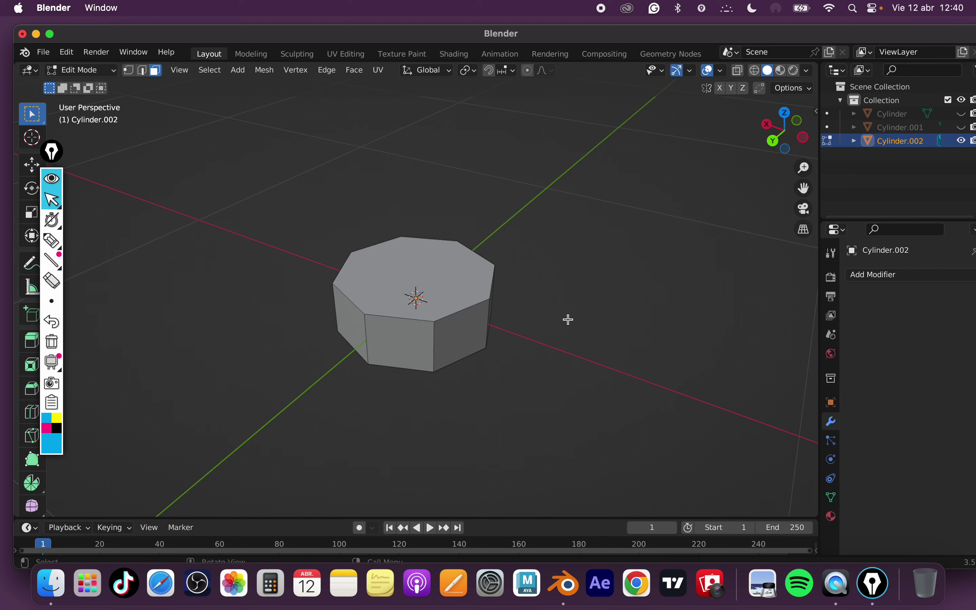
View the octagon in Back Orthographic, zoomed in, with the viewport grid overlay turned off.
left_click(775, 141)
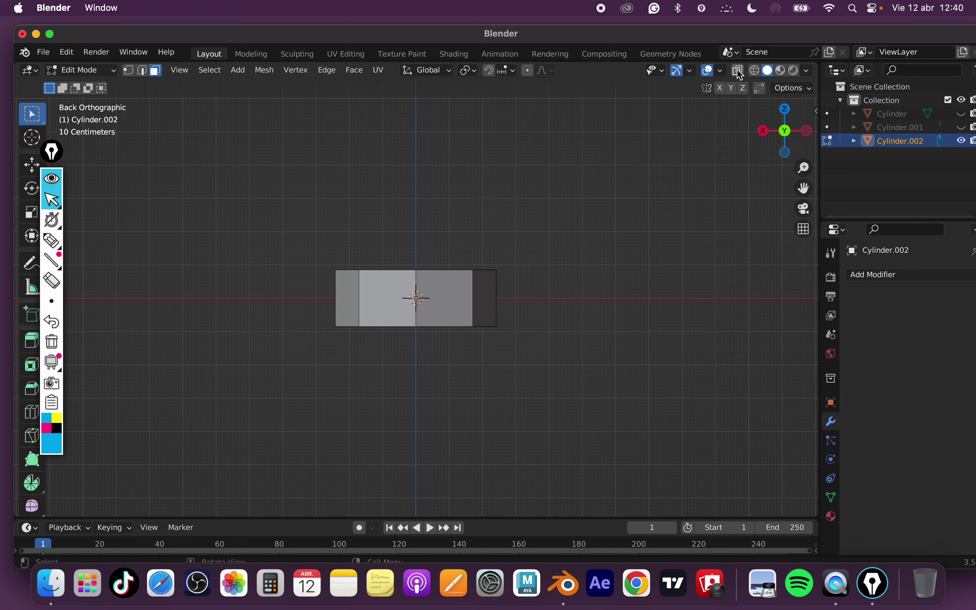
scroll(673, 141, "up", 4)
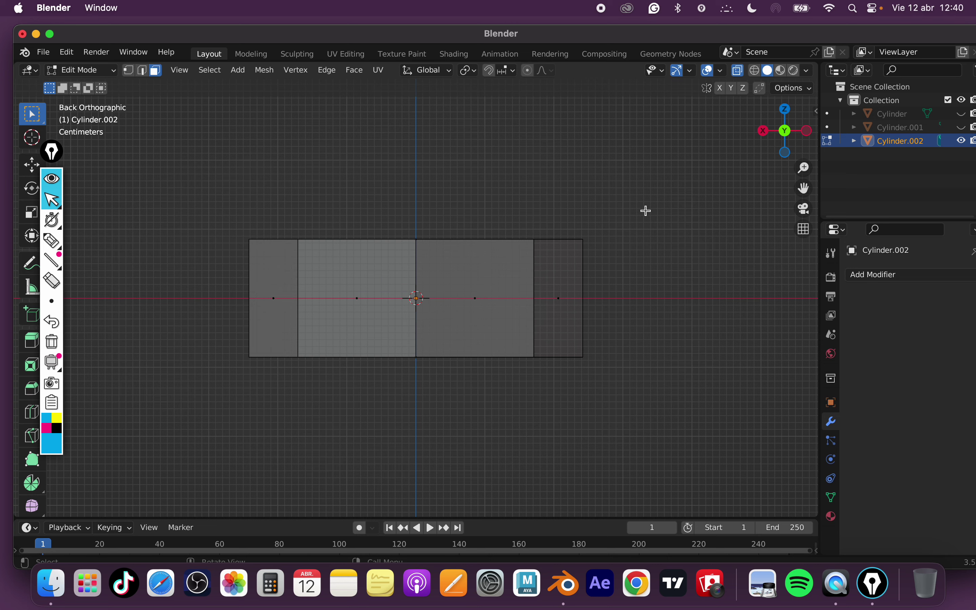
left_click(724, 72)
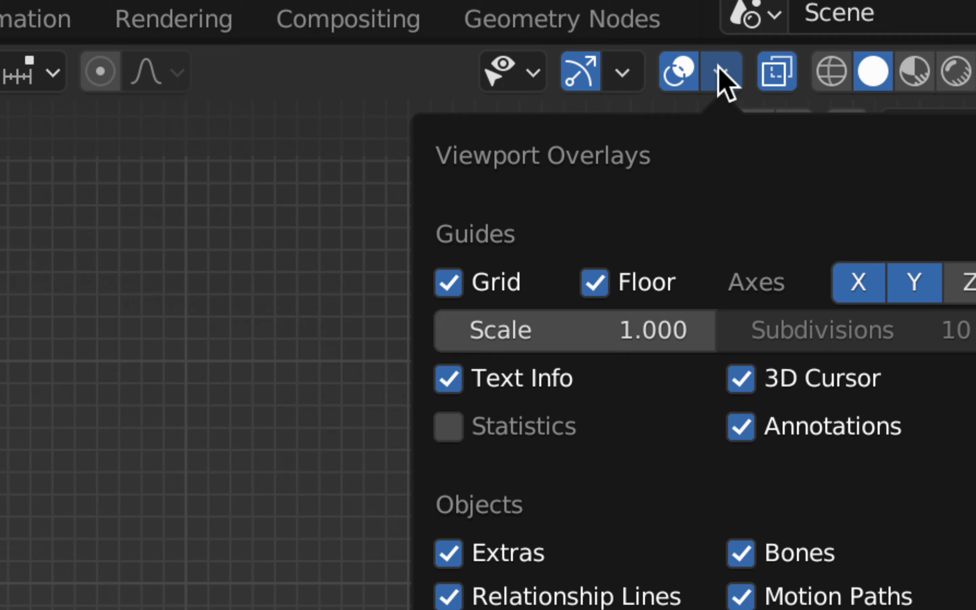
left_click(448, 284)
left_click(389, 293)
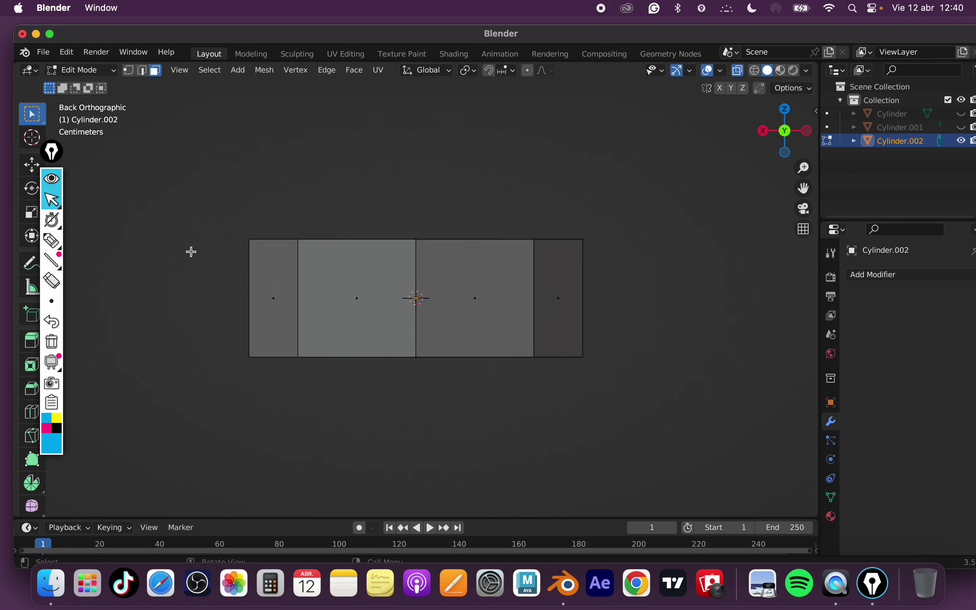
Select all the octagon's faces with see-through display enabled.
left_click_drag(201, 268, 688, 318)
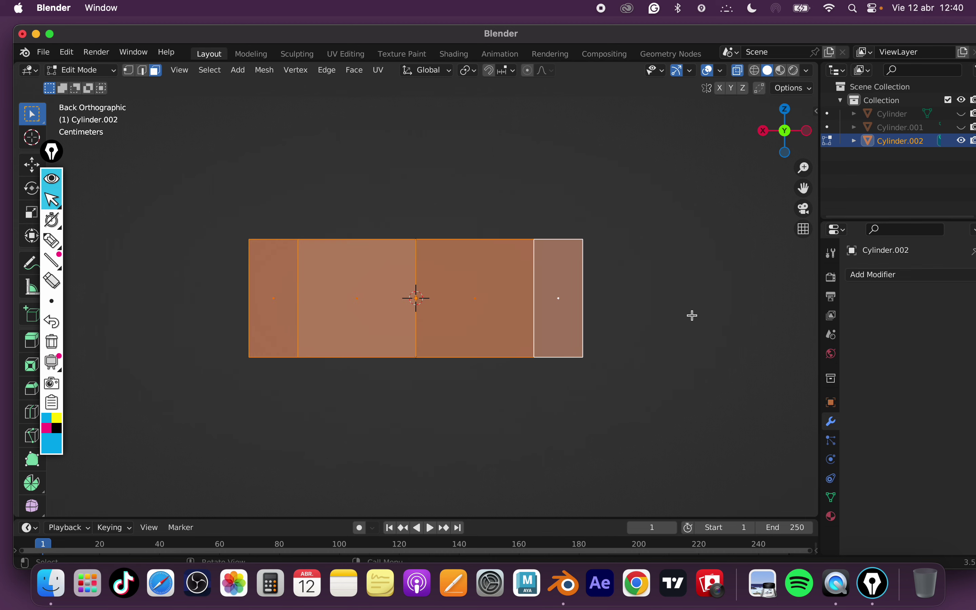
middle_click_drag(693, 315, 663, 266)
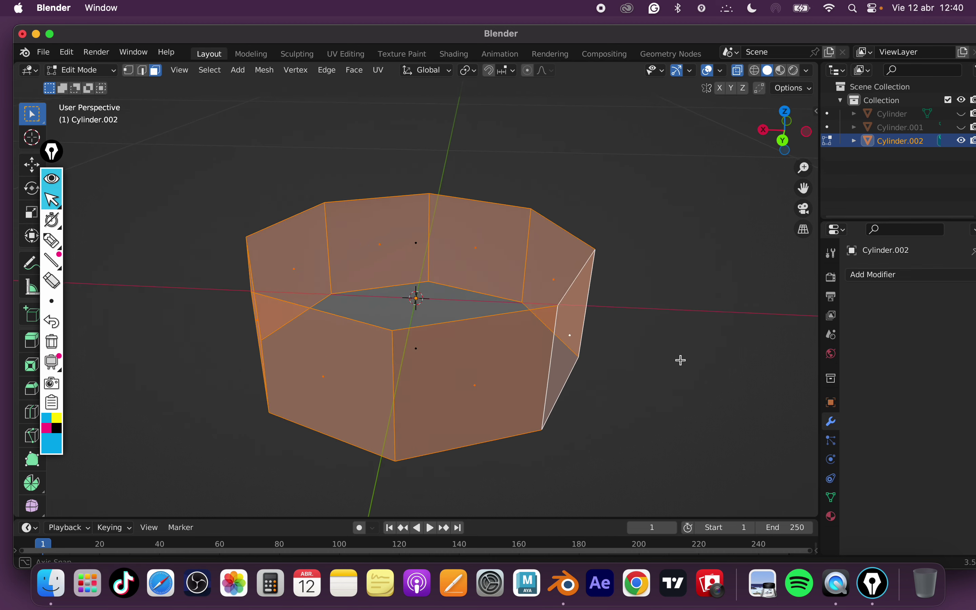
left_click(745, 74)
mouse_move(634, 233)
middle_mouse_down()
mouse_move(606, 201)
mouse_move(651, 212)
middle_mouse_up()
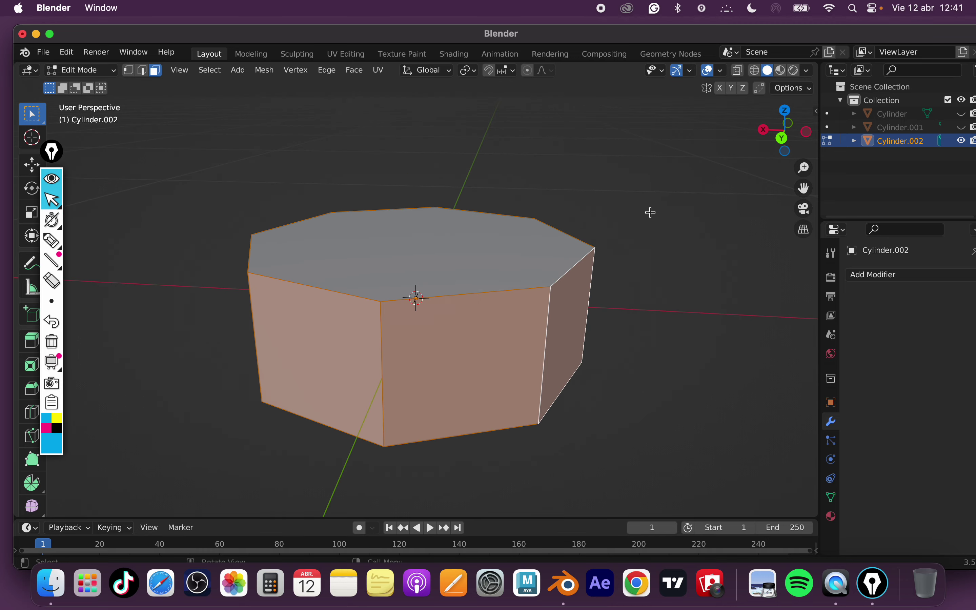
scroll(652, 226, "up", 2)
scroll(645, 258, "down", 4)
scroll(640, 273, "down", 2)
middle_click_drag(640, 273, 596, 355)
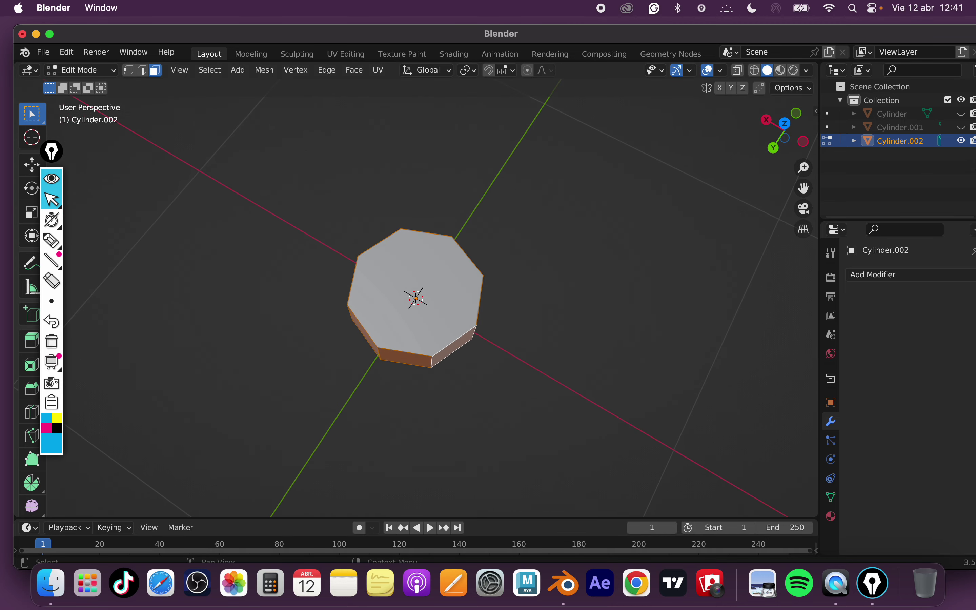
Show both wheel rings and extrude the side faces individually 1.9 m into eight spokes.
left_click(962, 127)
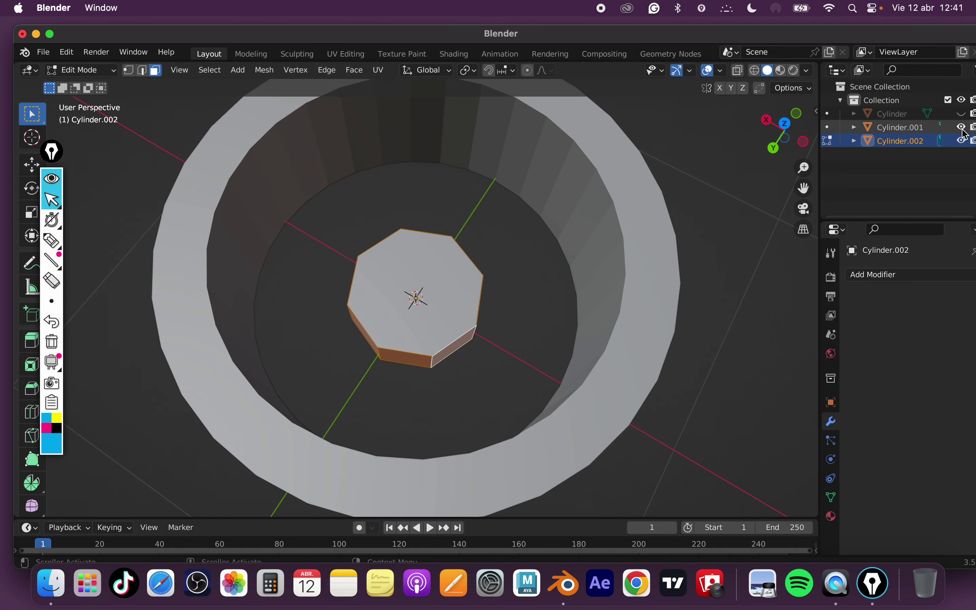
left_click(961, 113)
right_click(452, 282)
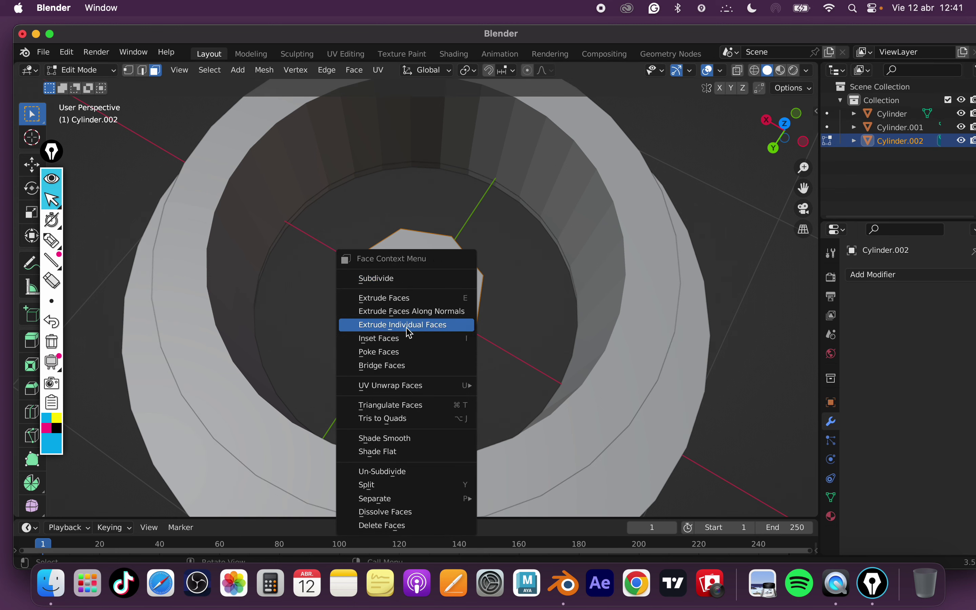
left_click(426, 332)
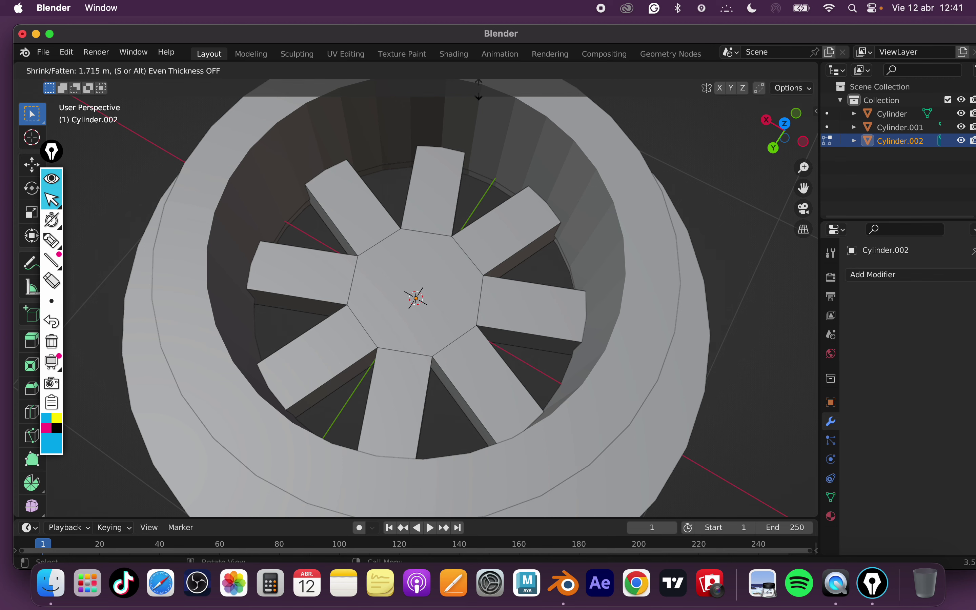
left_click(476, 495)
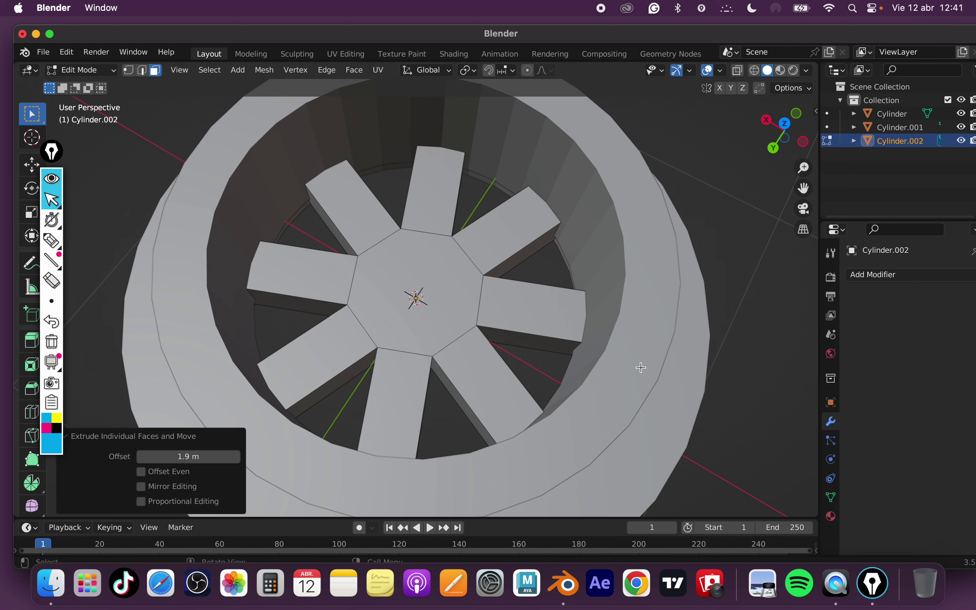
middle_click_drag(638, 359, 743, 305)
left_click(744, 305)
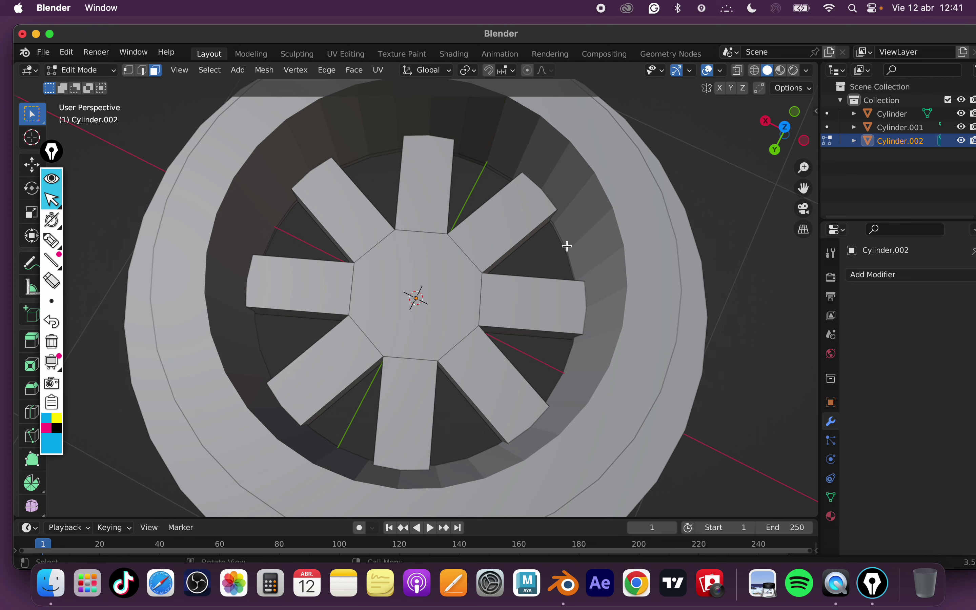
Hide both tire rings and select the outer end faces of the spokes.
left_click_drag(967, 129, 968, 114)
middle_click_drag(645, 363, 606, 194)
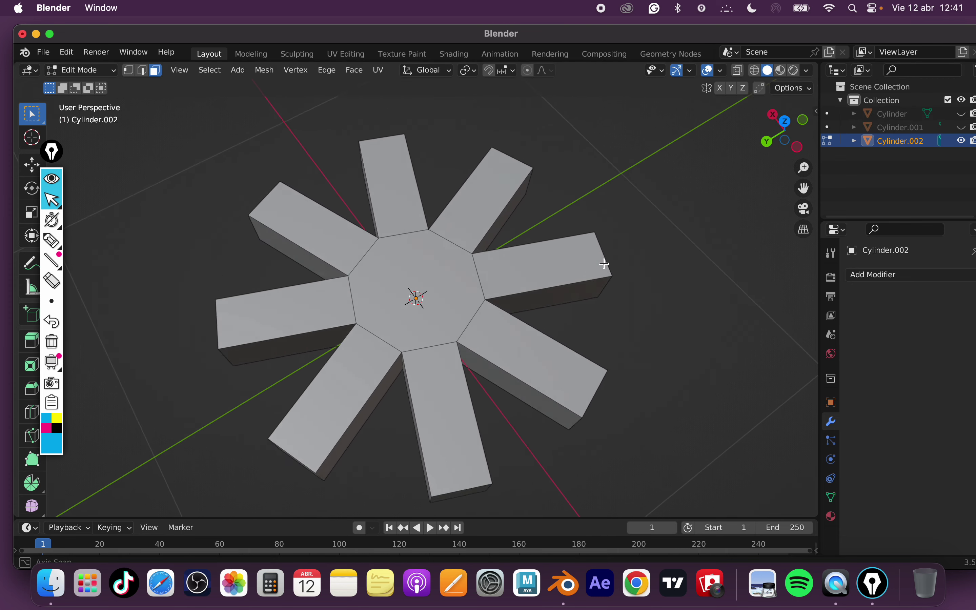
middle_click_drag(467, 376, 443, 356)
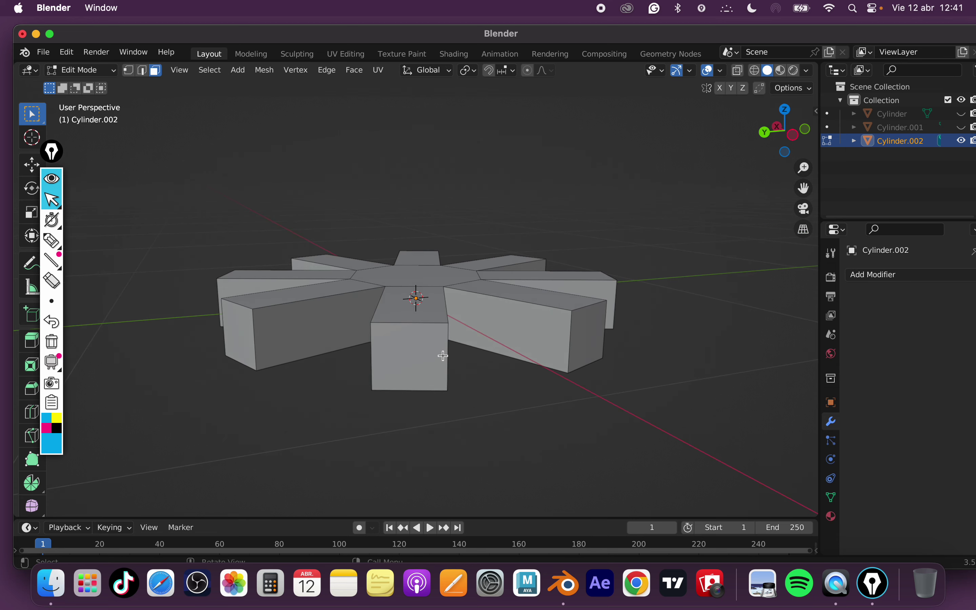
left_click(408, 362)
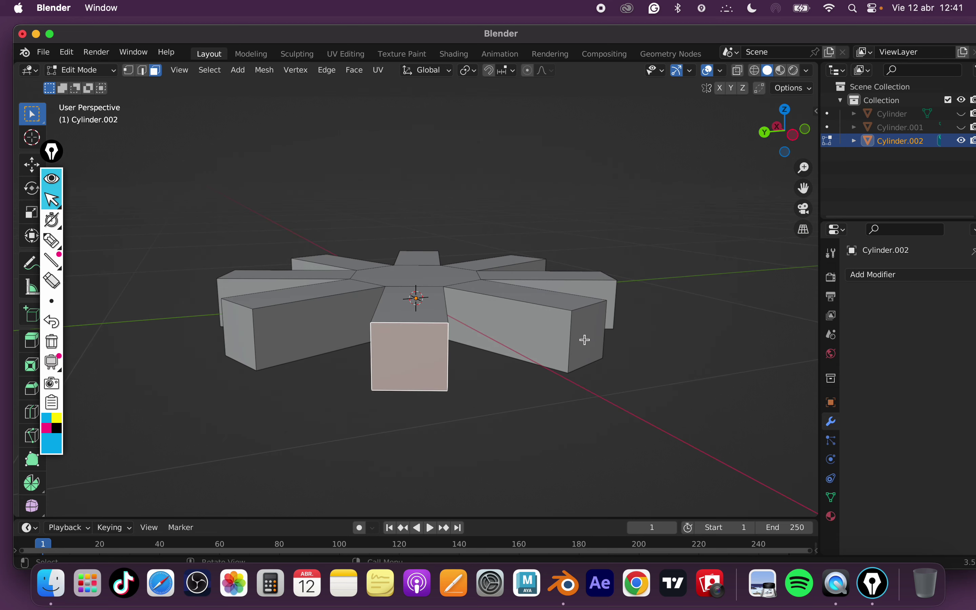
left_click(586, 340, "shift")
middle_click_drag(610, 344, 477, 350)
left_click(475, 359, "shift")
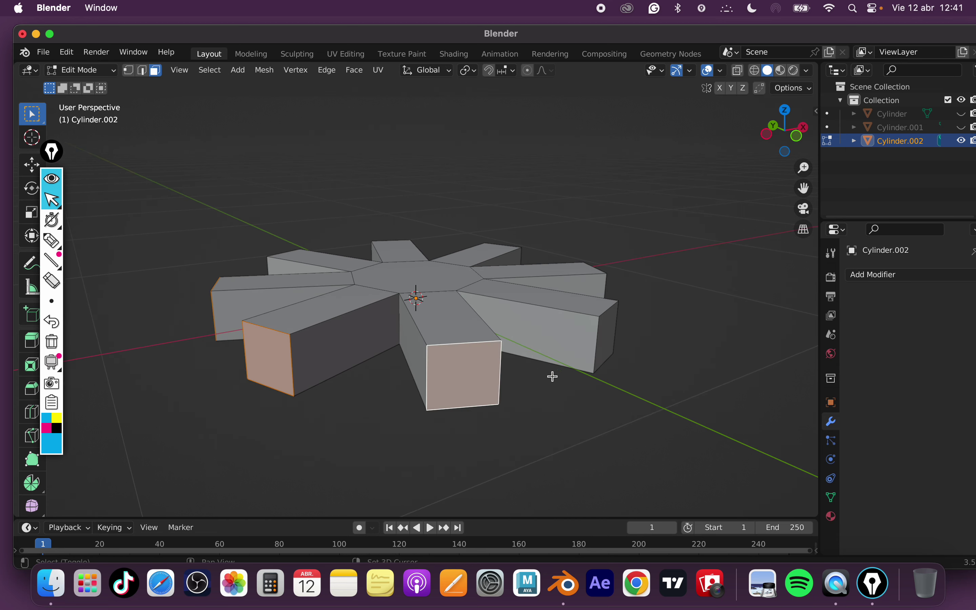
mouse_move(553, 376)
middle_mouse_down()
mouse_move(601, 341)
mouse_move(457, 354)
middle_mouse_up()
mouse_move(604, 367)
middle_mouse_down()
mouse_move(436, 365)
mouse_move(490, 399)
mouse_move(460, 399)
middle_mouse_up()
left_click(435, 365, "shift")
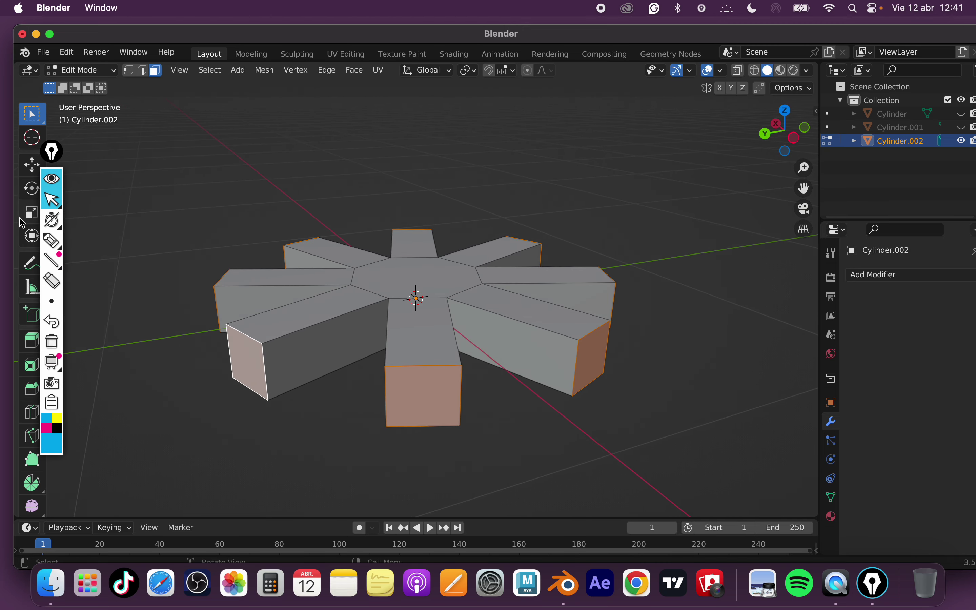
Try scaling the selected spoke end faces together with the Scale tool.
left_click(28, 218)
left_click_drag(465, 262, 484, 257)
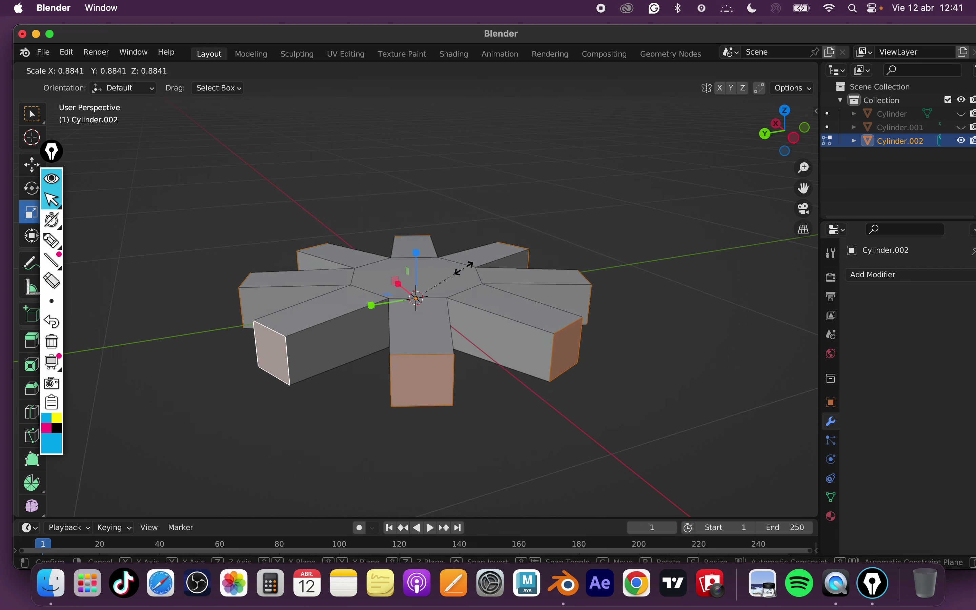
left_click_drag(484, 257, 479, 263)
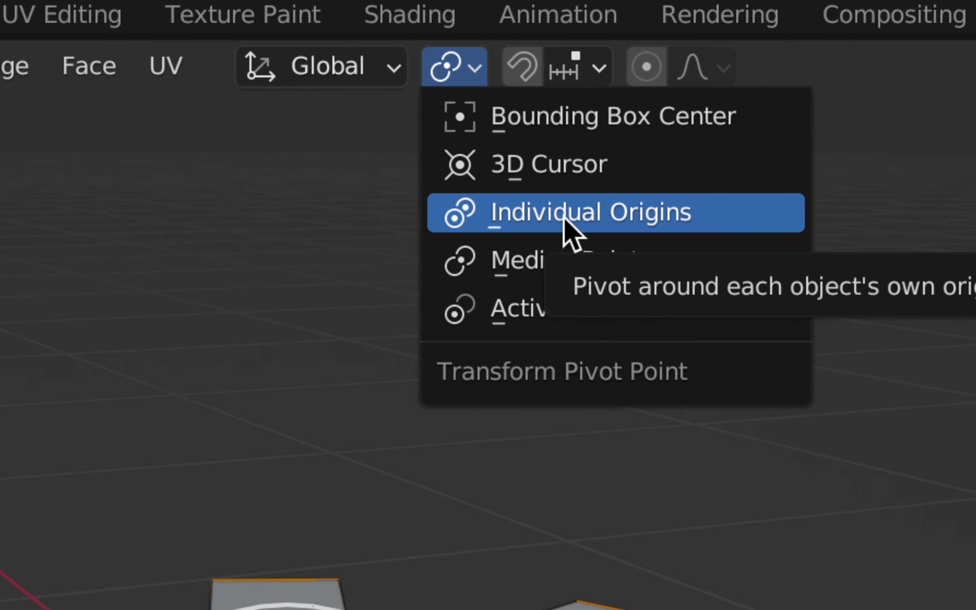
Scale spoke ends 1.681 about individual origins, flatten them to 0.294 in Z, view from top.
left_click(532, 214)
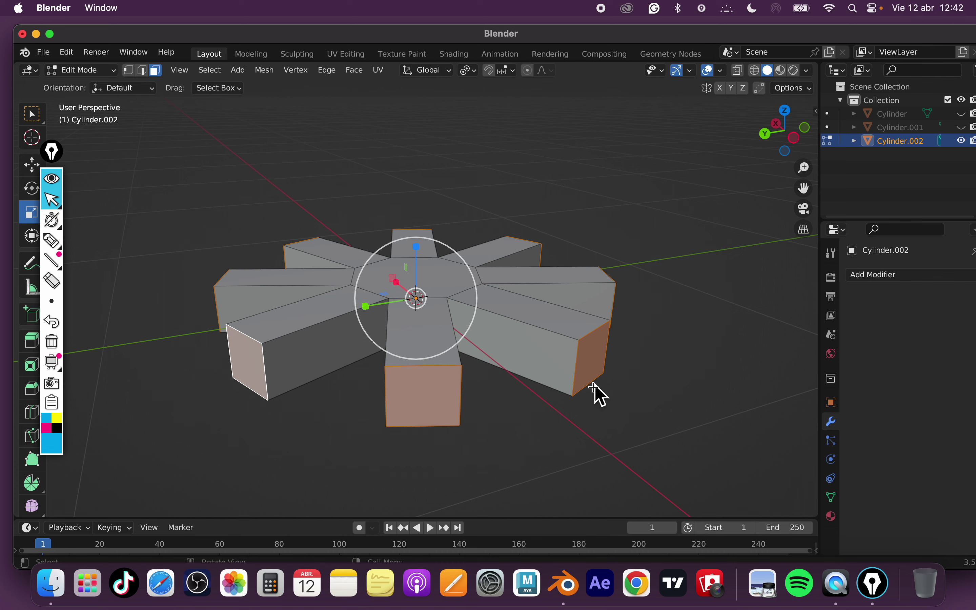
left_click_drag(461, 253, 499, 221)
left_click_drag(412, 244, 462, 332)
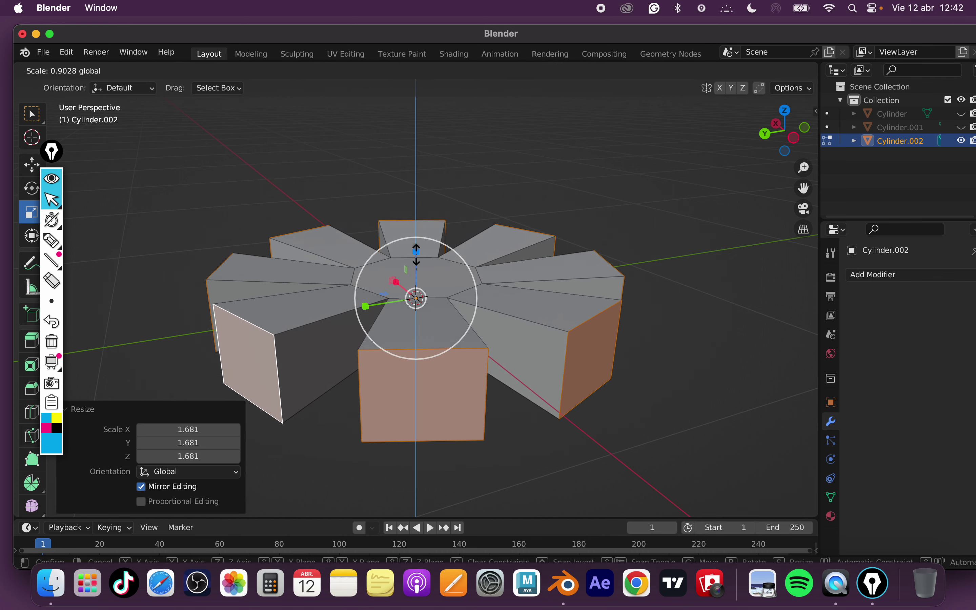
middle_click_drag(462, 332, 551, 396)
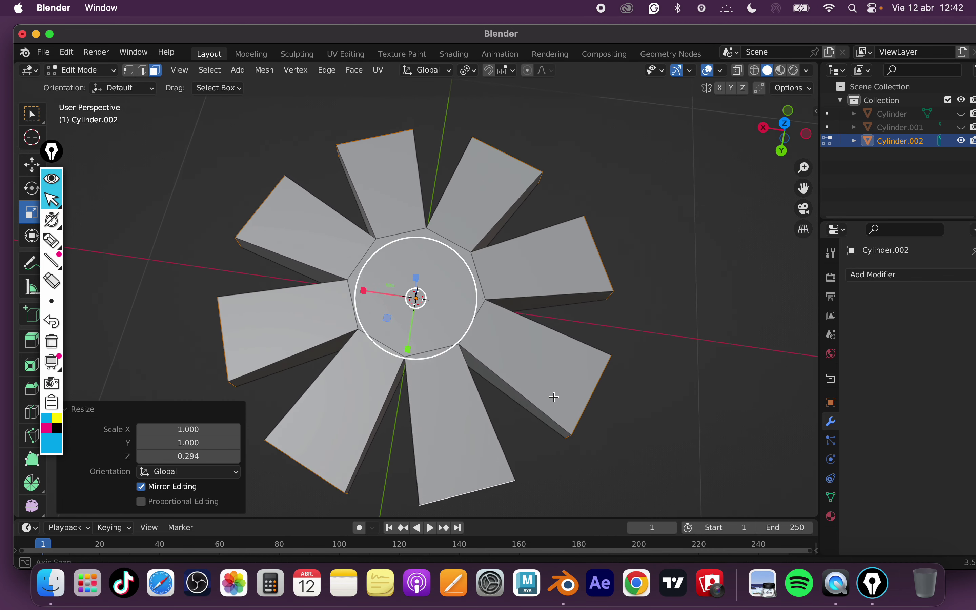
left_click(705, 276)
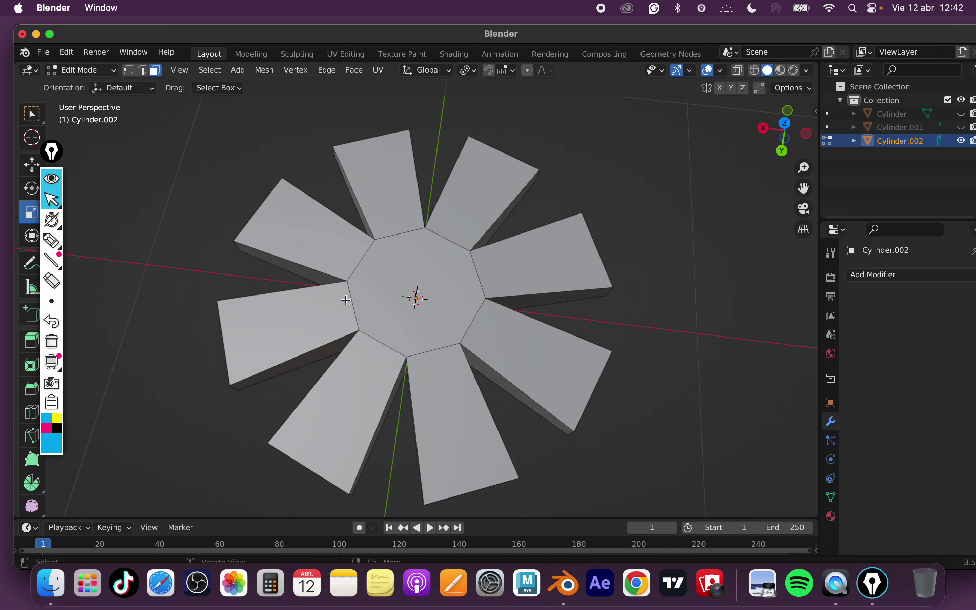
left_click(789, 129)
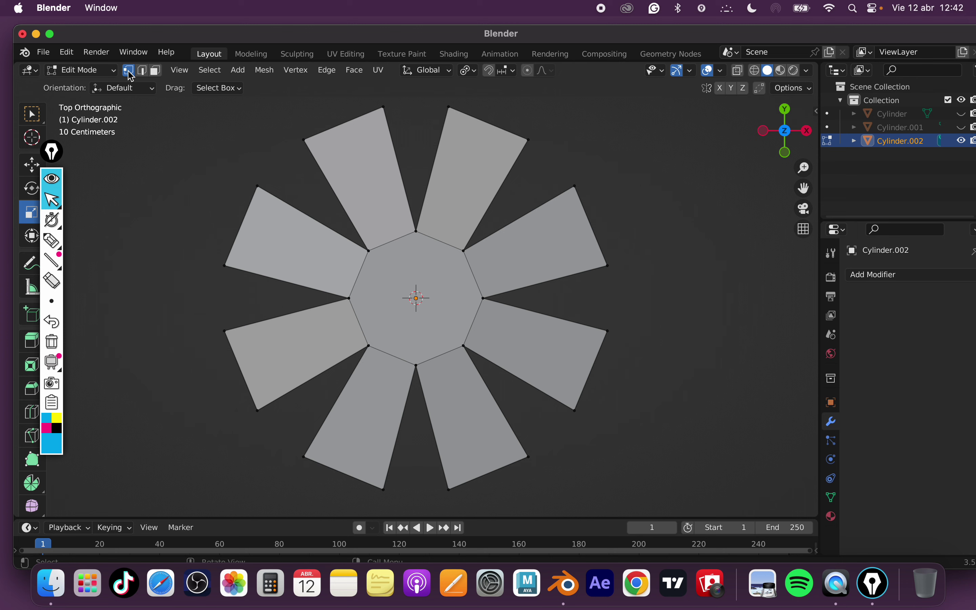
In X-ray, box-select the central octagon hub and scale it to 0.585.
left_click(738, 73)
left_click_drag(394, 256, 431, 323)
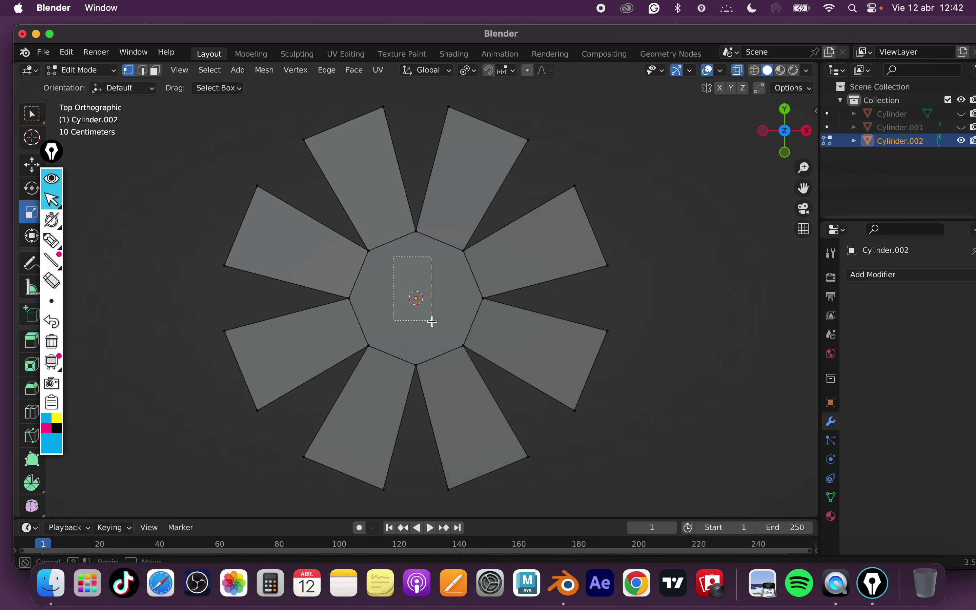
left_click_drag(339, 218, 509, 395)
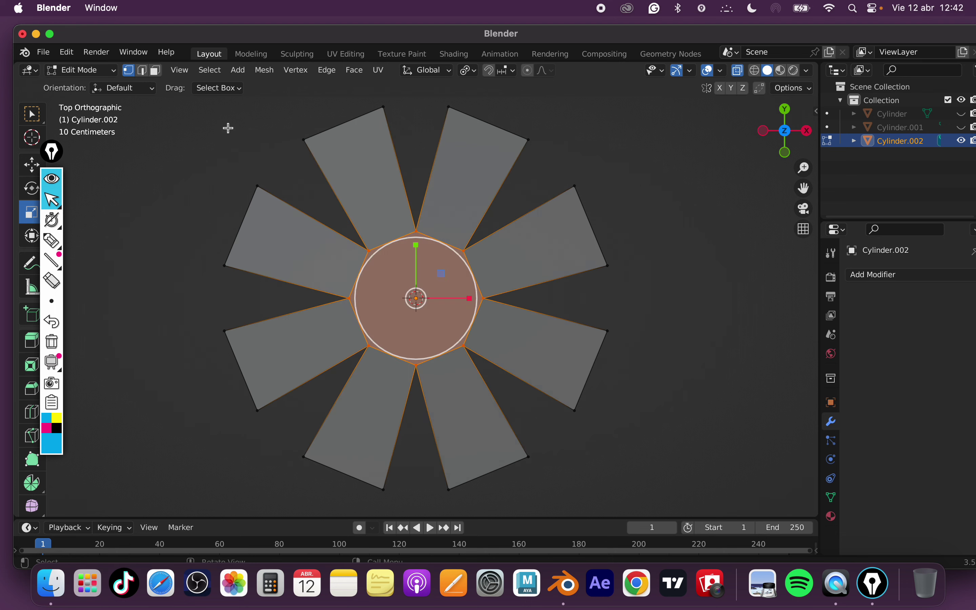
left_click(331, 210)
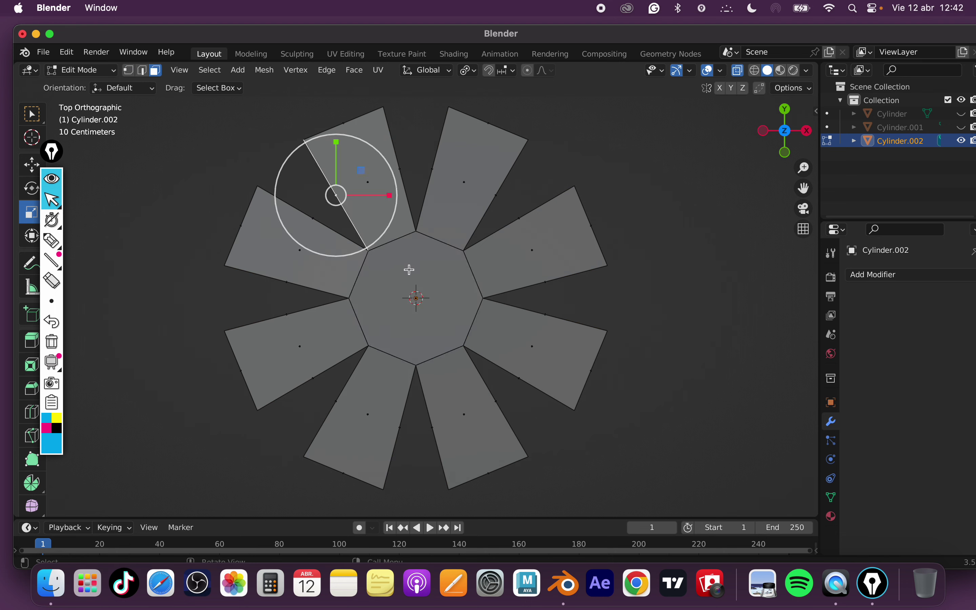
left_click_drag(396, 263, 449, 334)
left_click_drag(448, 281, 443, 270)
middle_click_drag(469, 364, 459, 278)
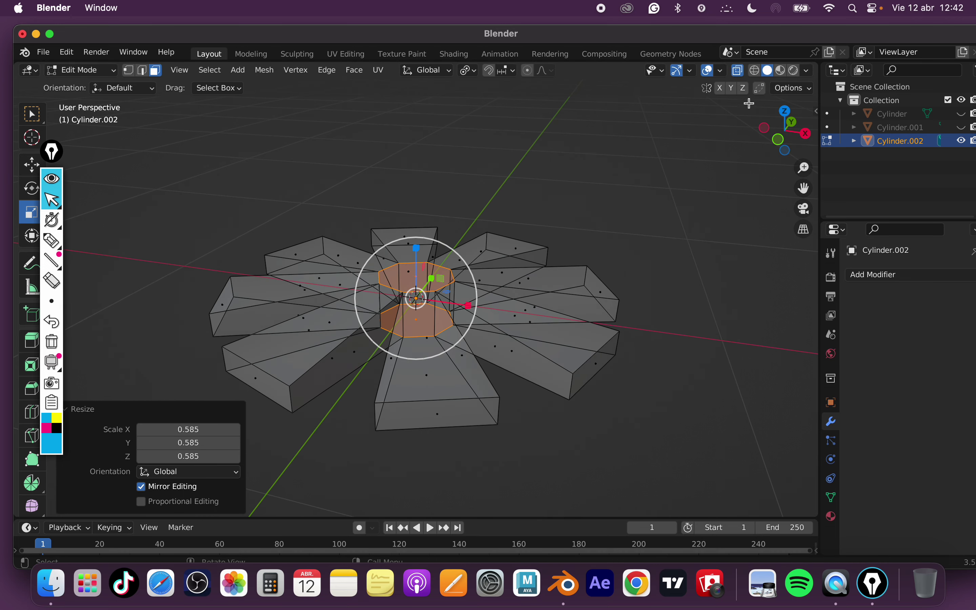
Turn X-ray off and clear the face selection.
left_click(746, 75)
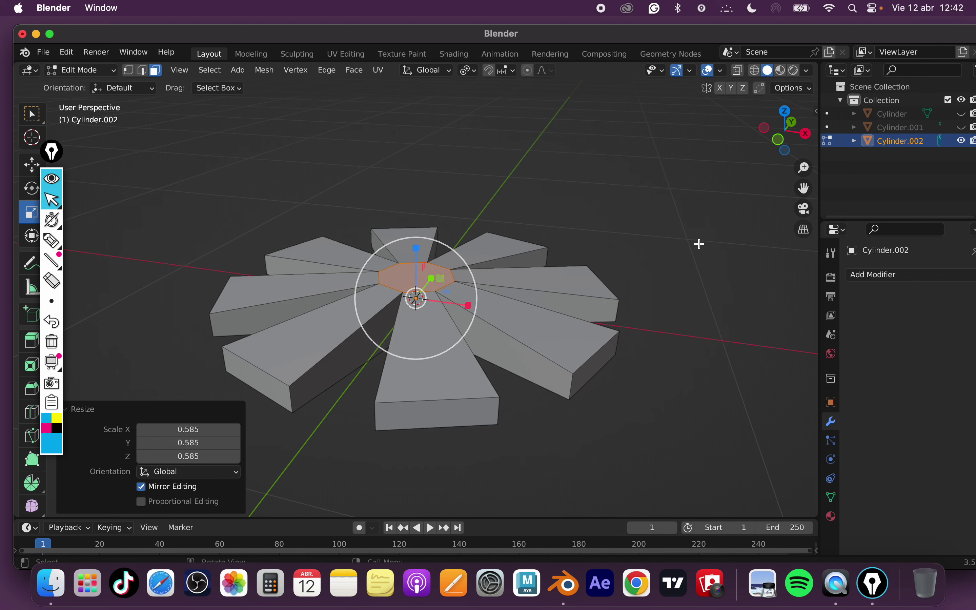
mouse_move(698, 244)
middle_mouse_down()
mouse_move(630, 287)
mouse_move(486, 273)
middle_mouse_up()
left_click_drag(417, 246, 417, 228)
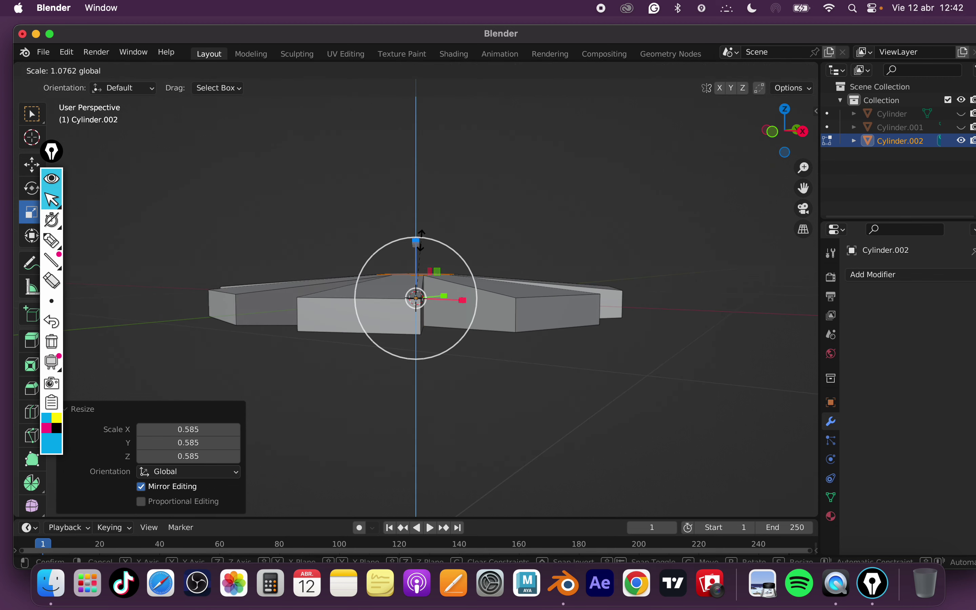
left_click(221, 138)
mouse_move(428, 307)
middle_mouse_down()
mouse_move(506, 421)
mouse_move(456, 387)
middle_mouse_up()
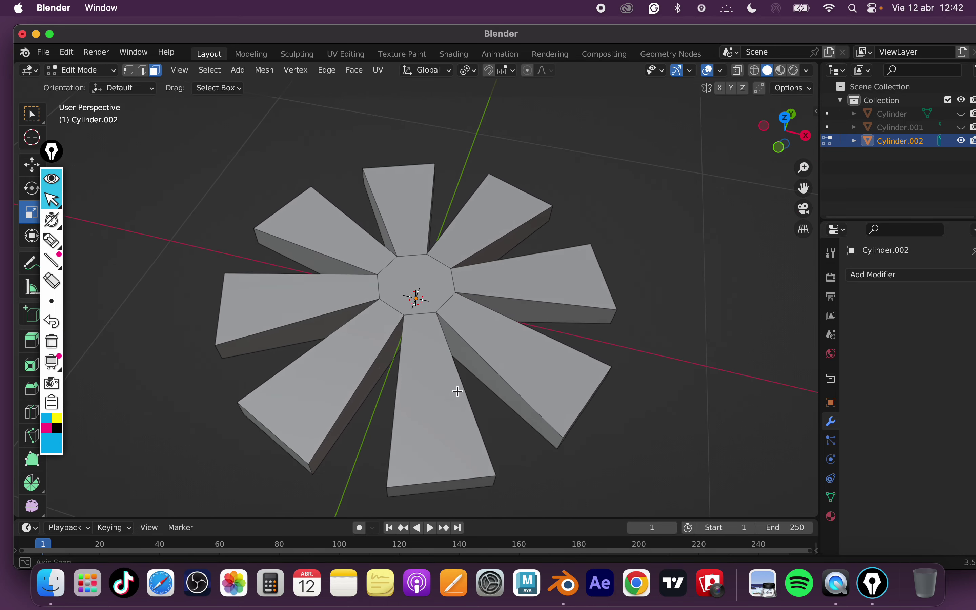
Show both tire rings again around the fan-bladed hub.
left_click(964, 127)
left_click(964, 113)
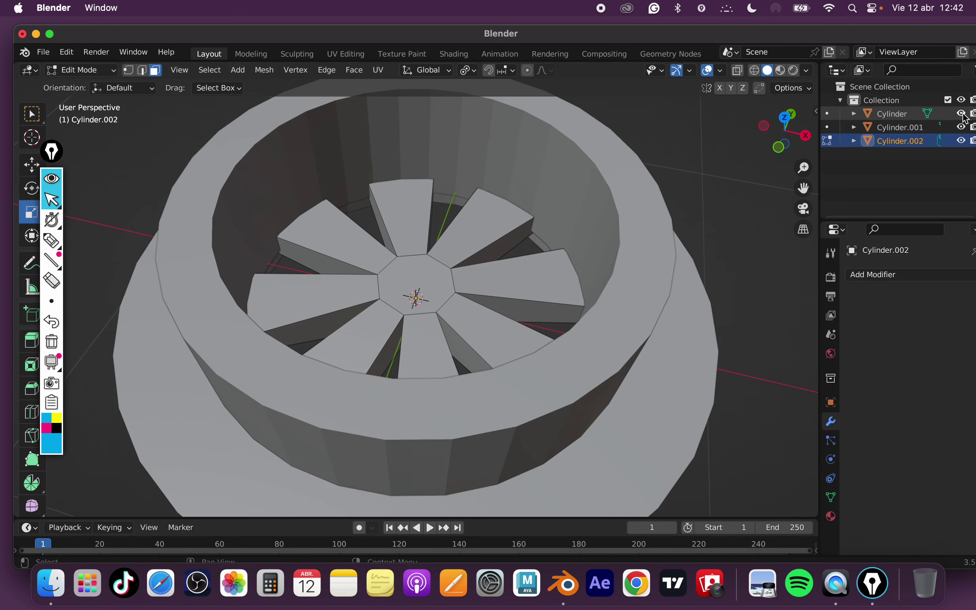
middle_click_drag(679, 240, 675, 275)
scroll(675, 276, "down", 8)
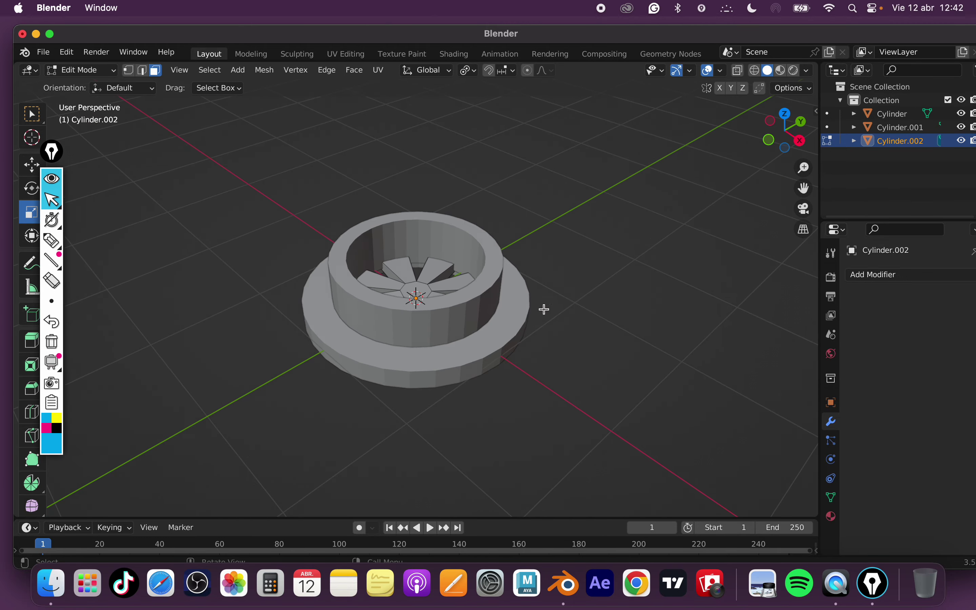
mouse_move(542, 307)
middle_mouse_down()
mouse_move(558, 438)
mouse_move(503, 355)
middle_mouse_up()
Return to Object Mode, nudge the fin piece with the Move tool, and view the wheel from above.
left_click(31, 165)
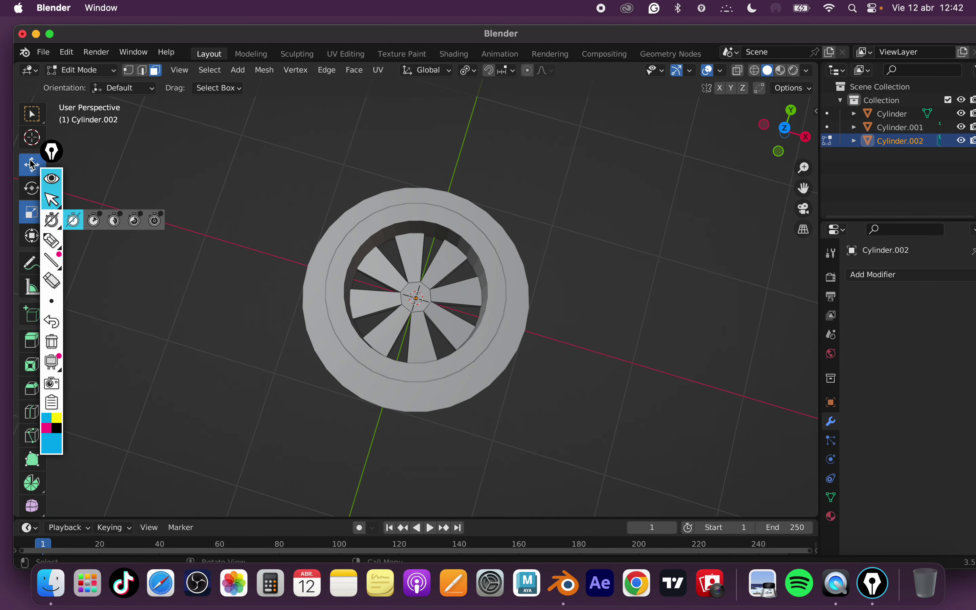
middle_click_drag(241, 263, 272, 209)
left_click(436, 290)
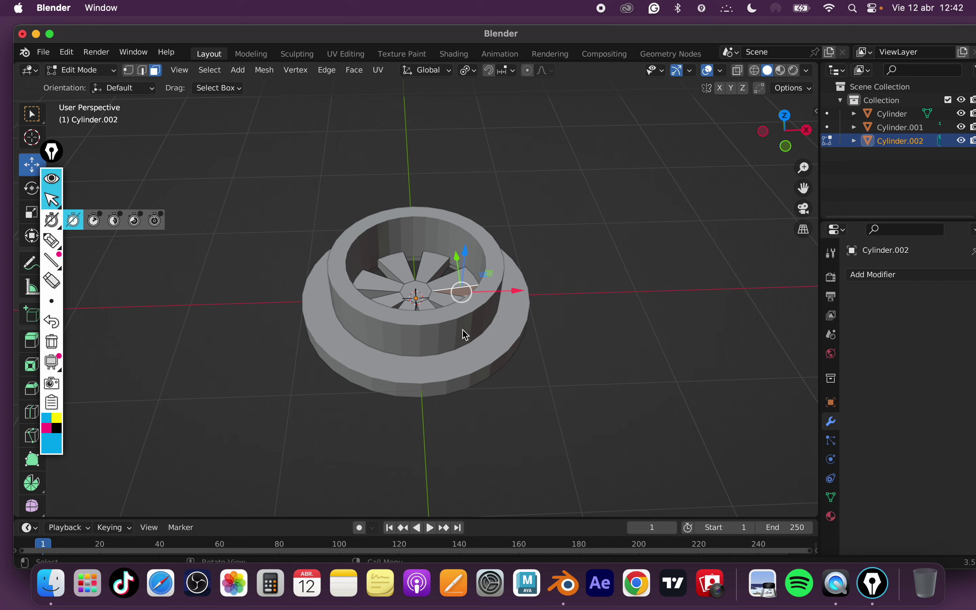
left_click(81, 70)
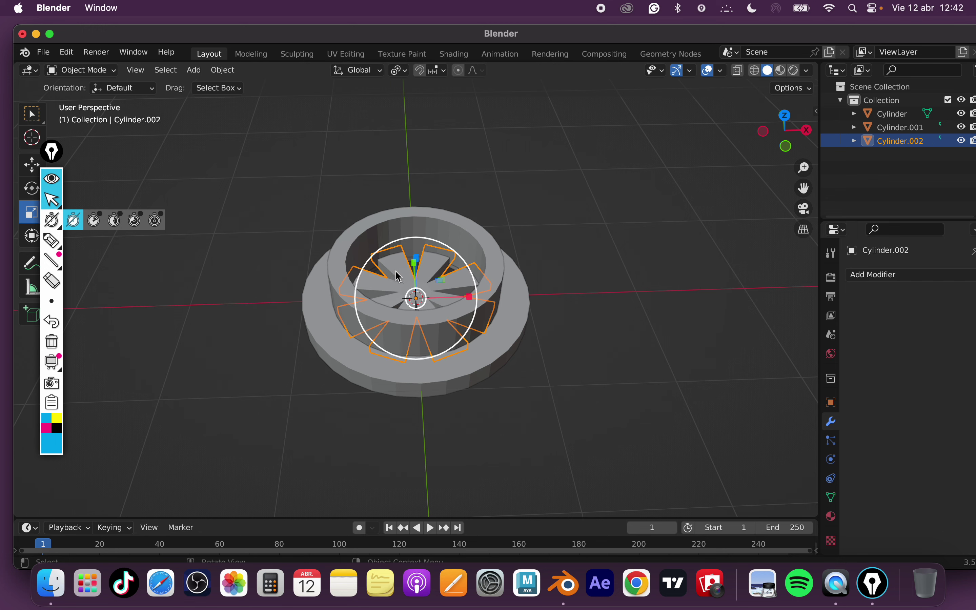
left_click(42, 169)
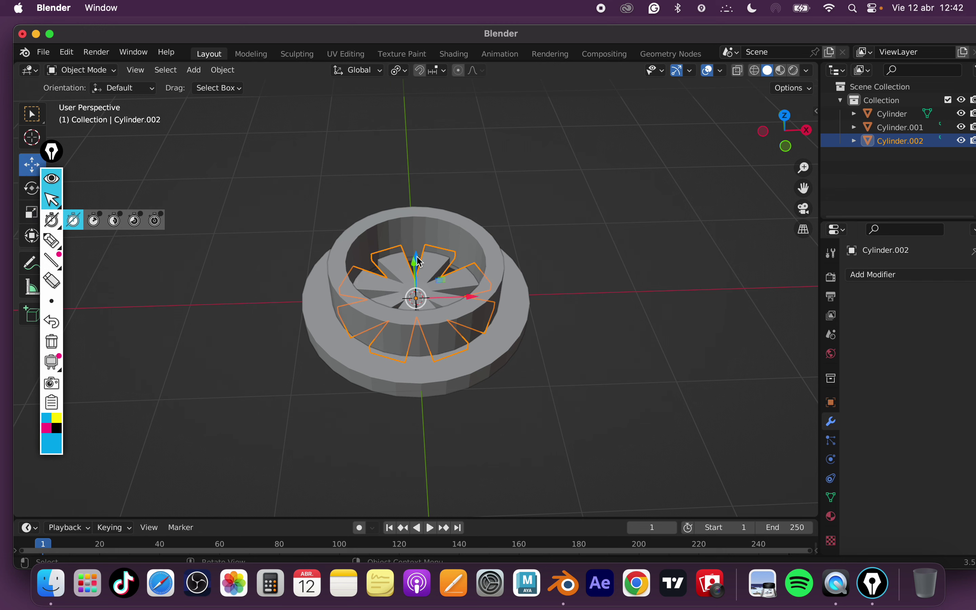
left_click_drag(420, 261, 421, 254)
left_click(569, 383)
mouse_move(569, 384)
middle_mouse_down()
mouse_move(549, 288)
mouse_move(574, 417)
mouse_move(566, 431)
mouse_move(395, 379)
middle_mouse_up()
scroll(387, 333, "up", 1)
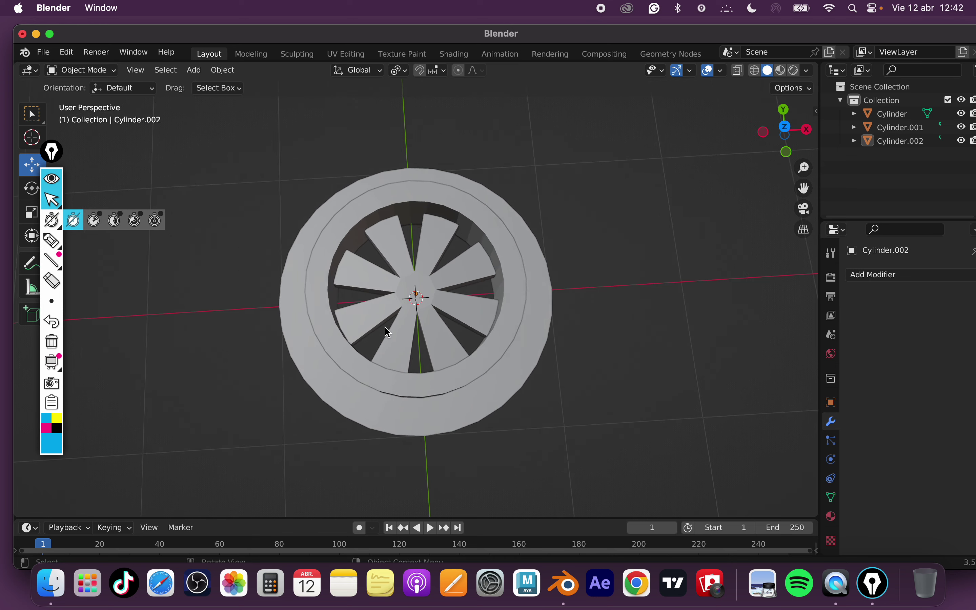
scroll(387, 332, "up", 2)
Add a UV sphere at the wheel centre and scale it down to 0.304.
key("shift+a")
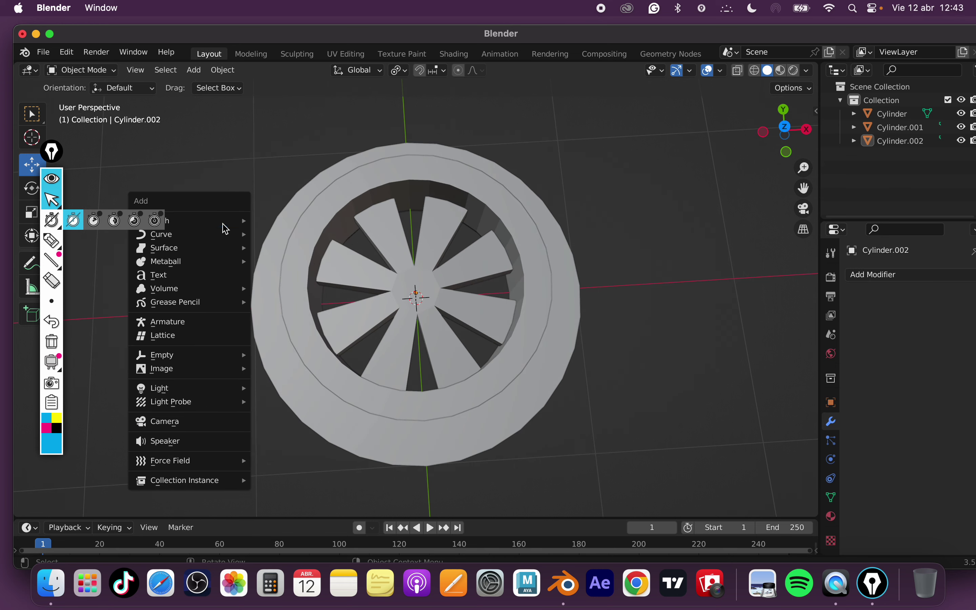
left_click(294, 263)
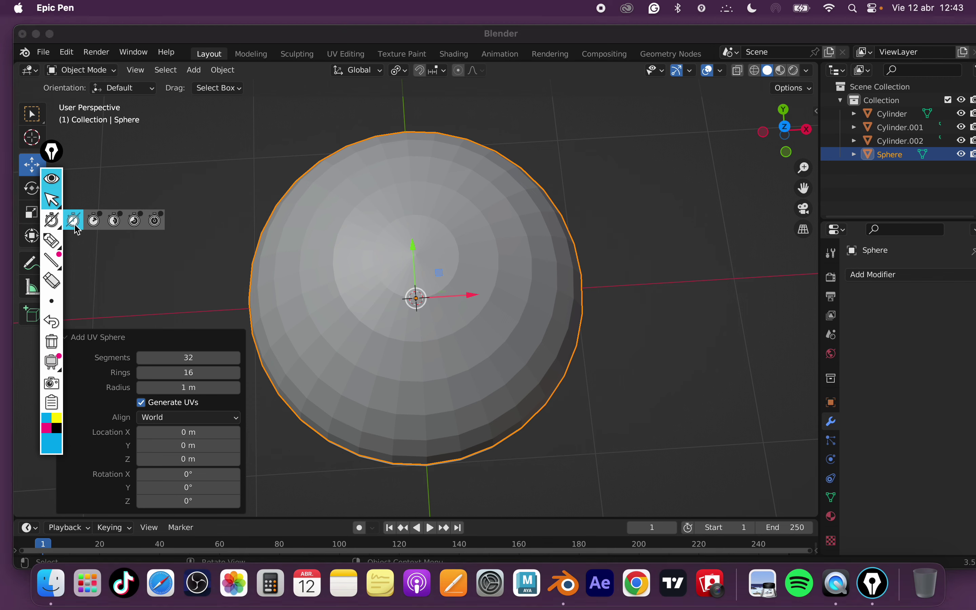
left_click(32, 212)
left_click_drag(458, 263, 430, 291)
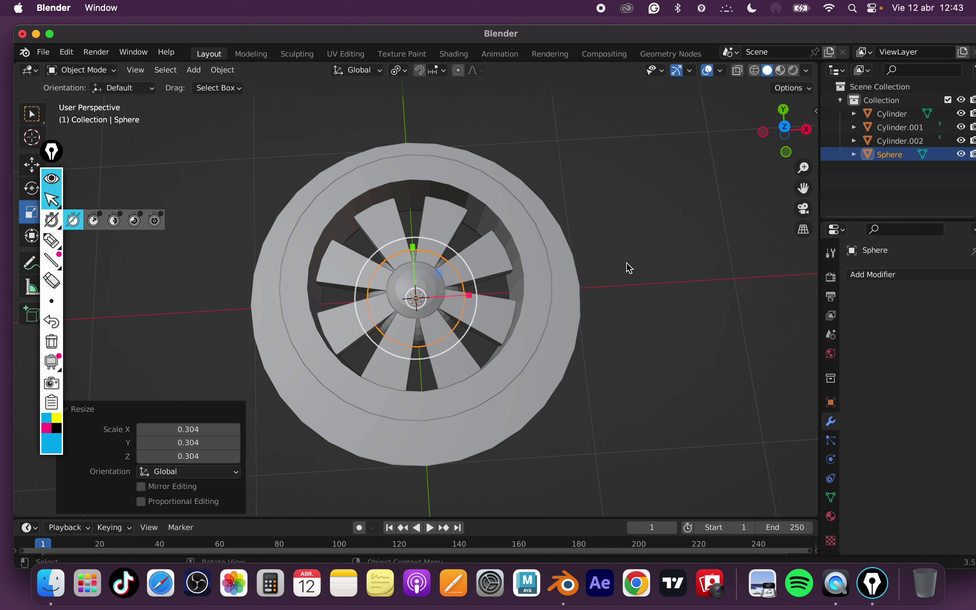
left_click(630, 269)
mouse_move(630, 269)
middle_mouse_down()
mouse_move(570, 261)
mouse_move(562, 343)
mouse_move(560, 235)
mouse_move(570, 205)
mouse_move(437, 323)
mouse_move(447, 320)
middle_mouse_up()
left_click(447, 318)
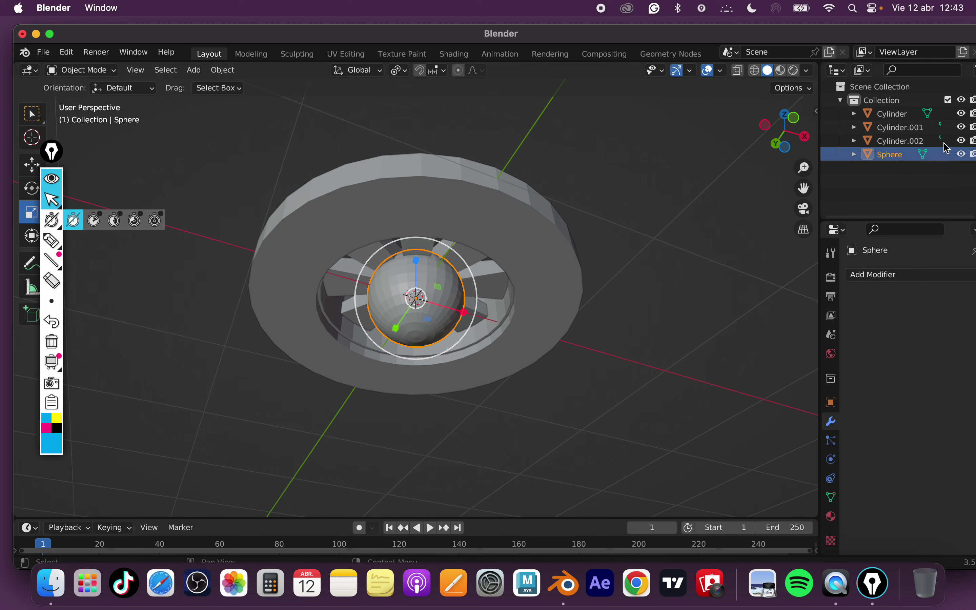
Hide all three cylinders, view the sphere from the back, enlarge it, and make it see-through.
left_click(962, 127)
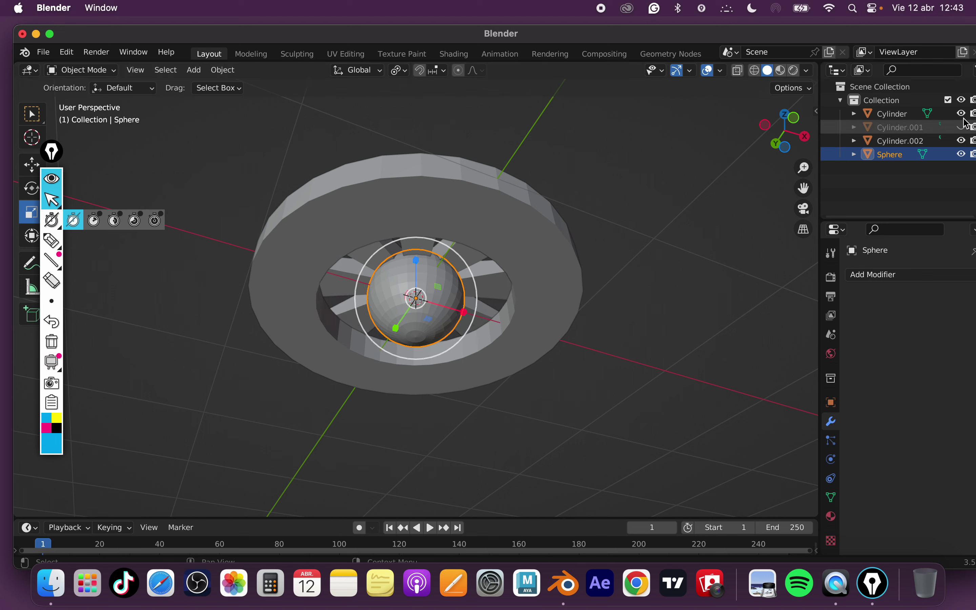
left_click(967, 141)
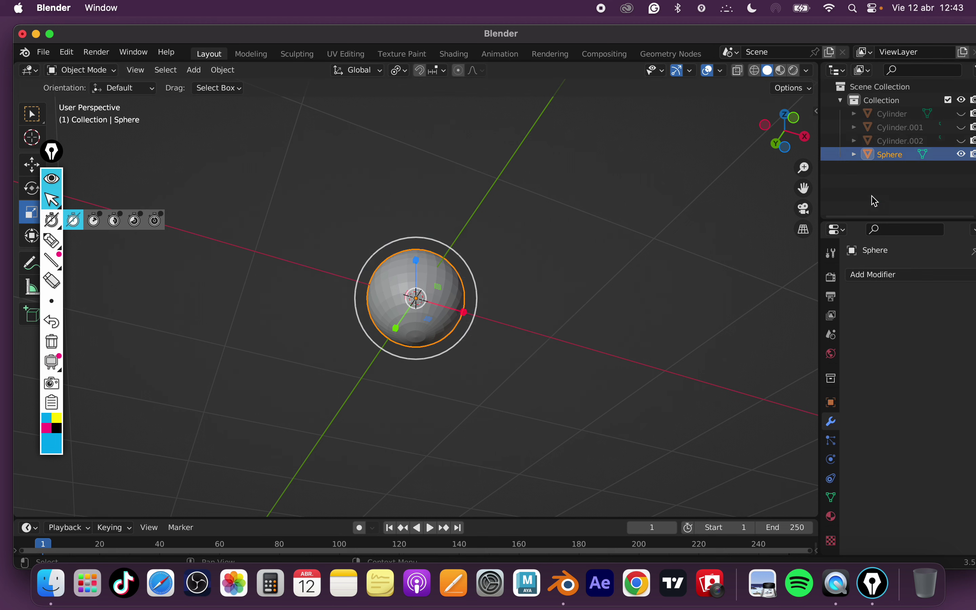
left_click(776, 146)
key("s")
left_click(567, 288)
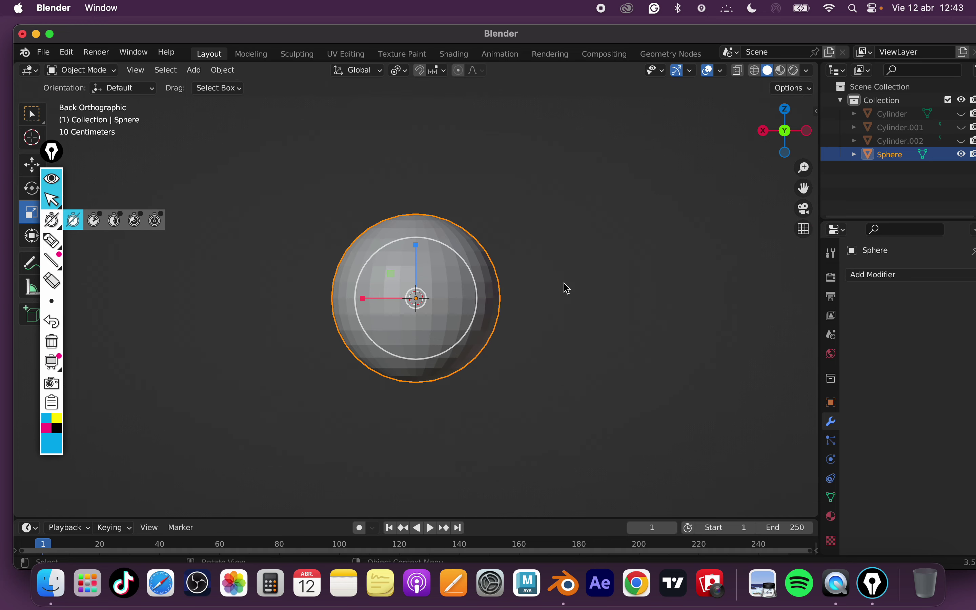
left_click(743, 74)
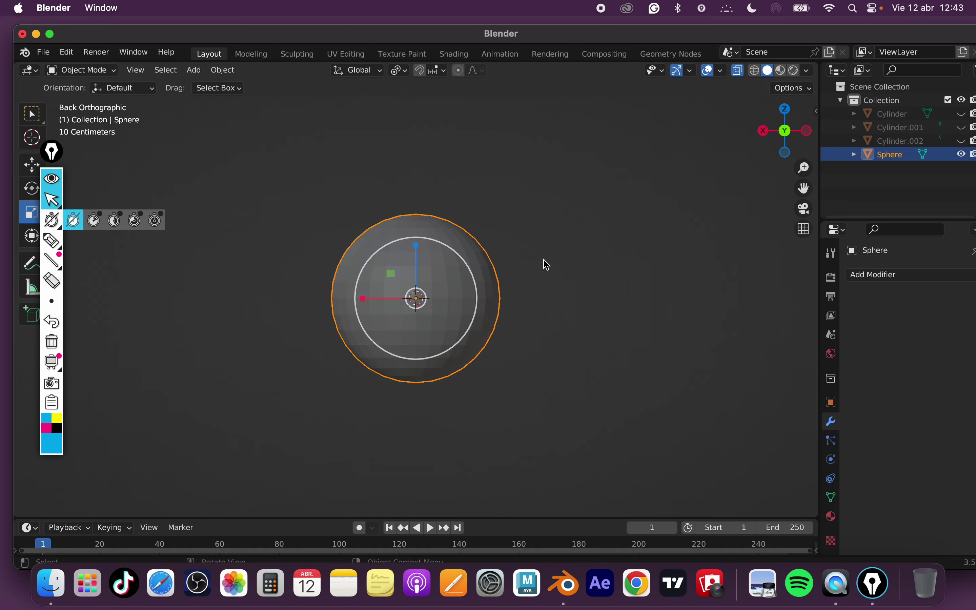
In Edit Mode, delete the vertices of the sphere's lower half.
left_click(106, 71)
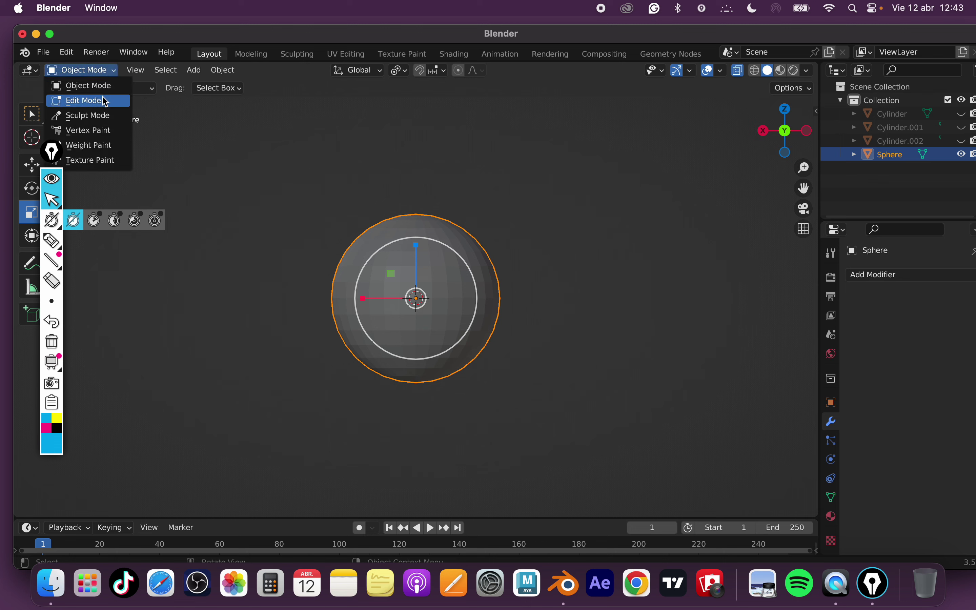
left_click(87, 100)
left_click_drag(311, 287, 564, 409)
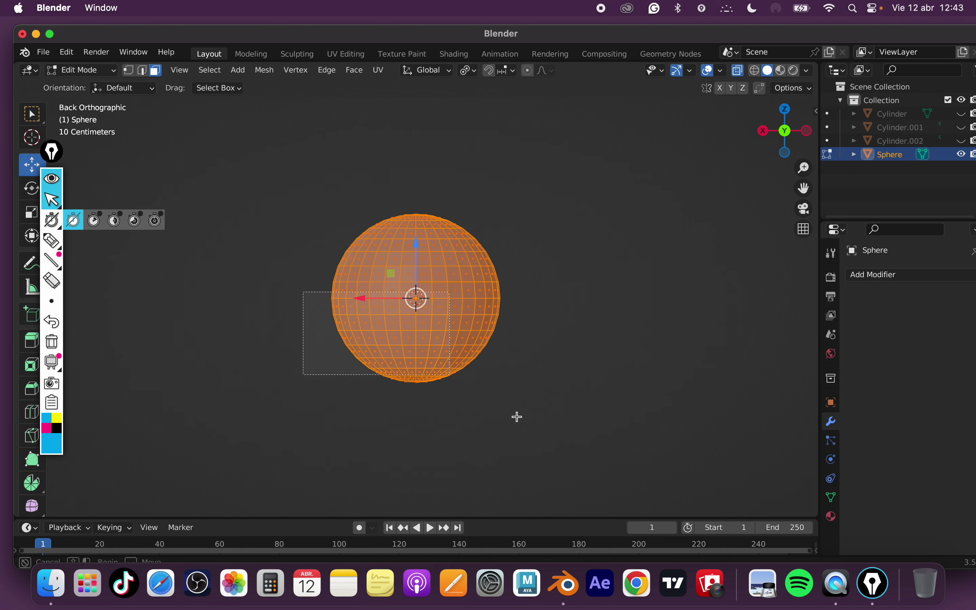
key("x")
left_click(565, 409)
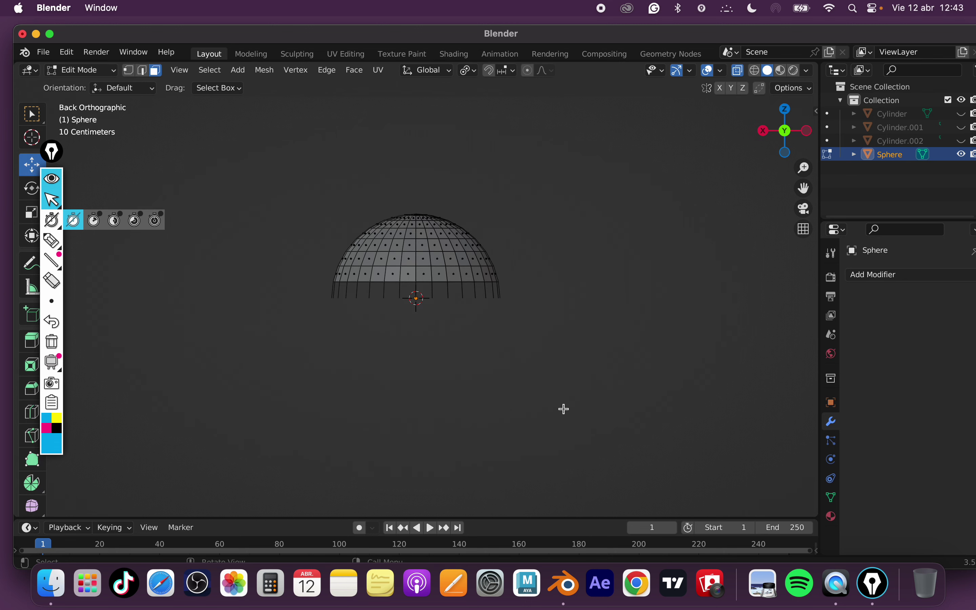
left_click_drag(275, 285, 558, 370)
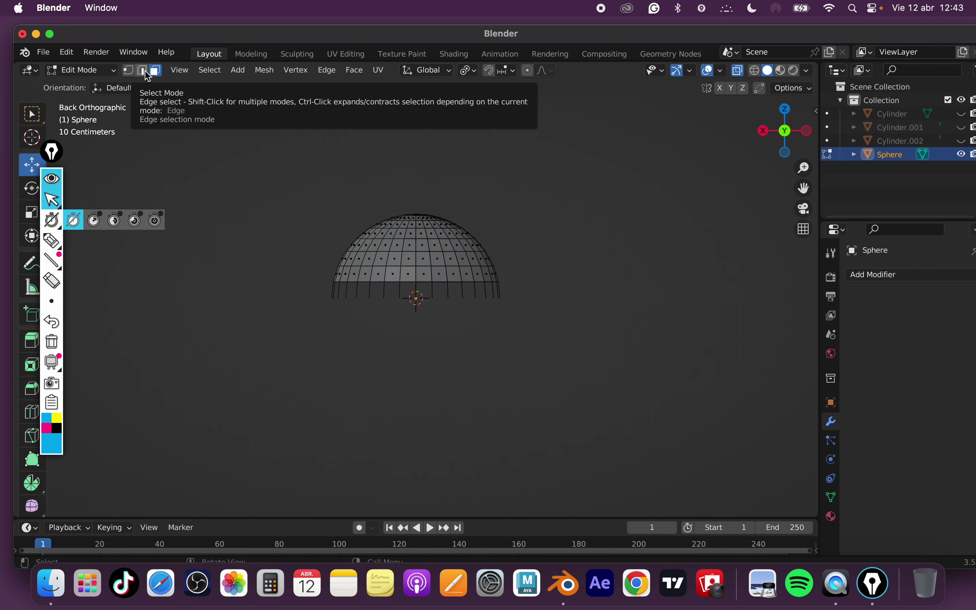
Delete the leftover bottom rim edges and return to Object Mode.
left_click(144, 72)
left_click_drag(320, 287, 581, 353)
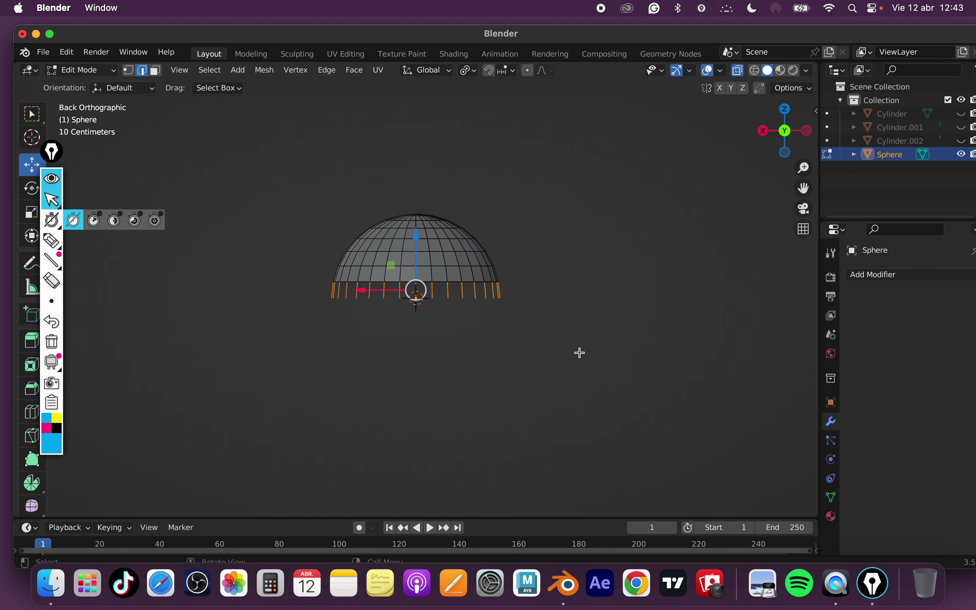
key("z")
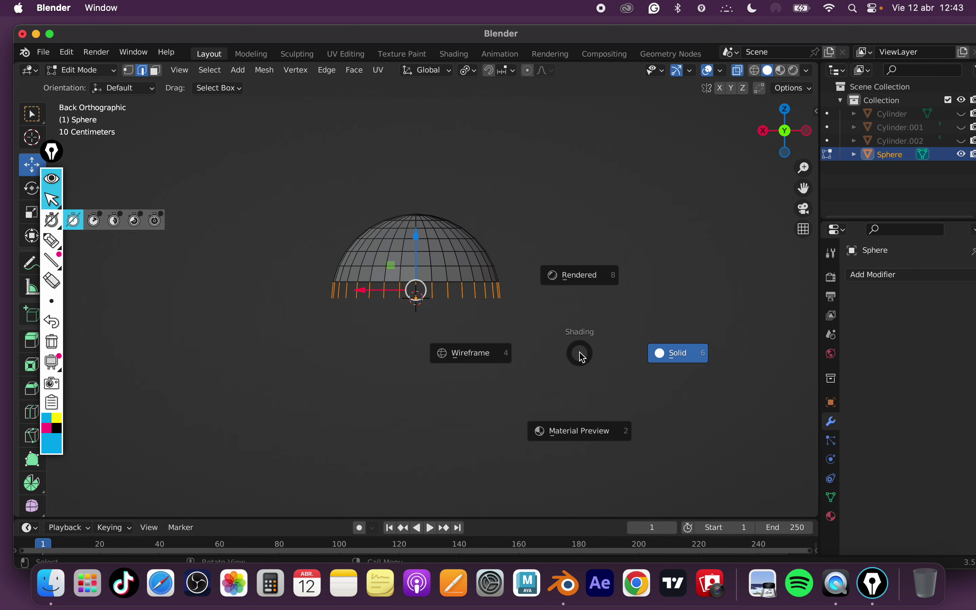
left_click(581, 354)
key("x")
left_click(580, 353)
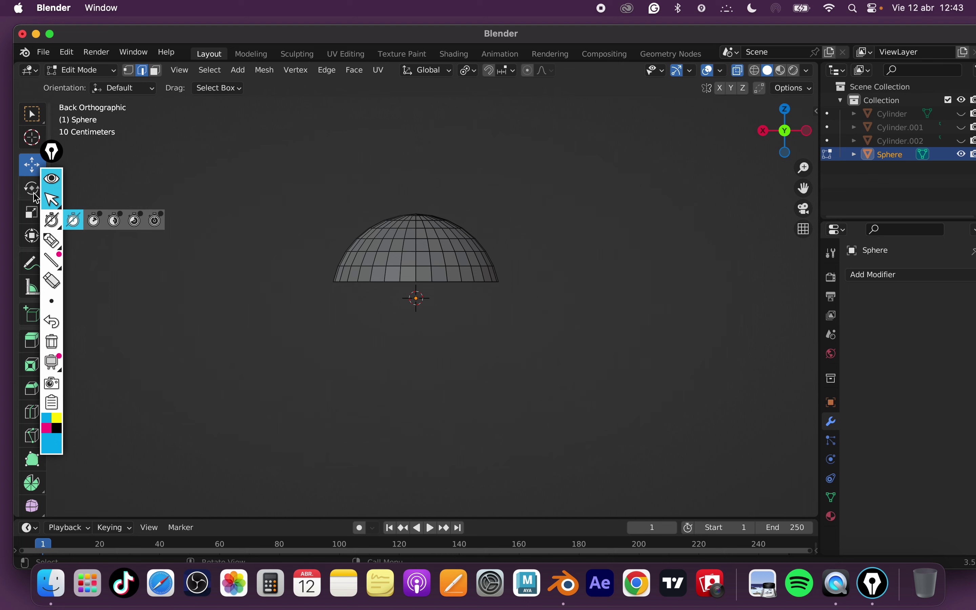
left_click(80, 70)
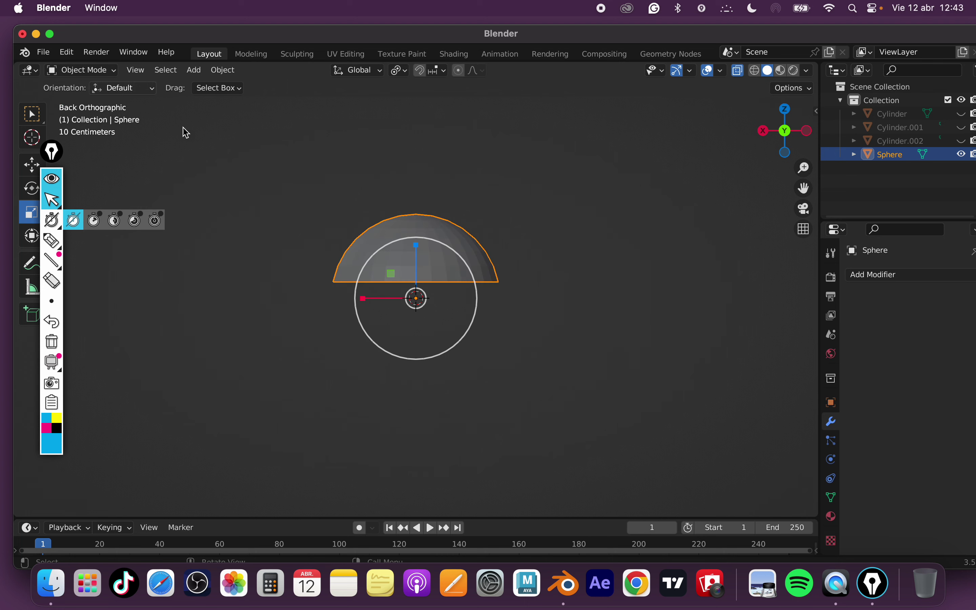
Unhide the three cylinders in the outliner and turn off X-ray.
key("alt+a")
middle_click_drag(395, 273, 394, 246)
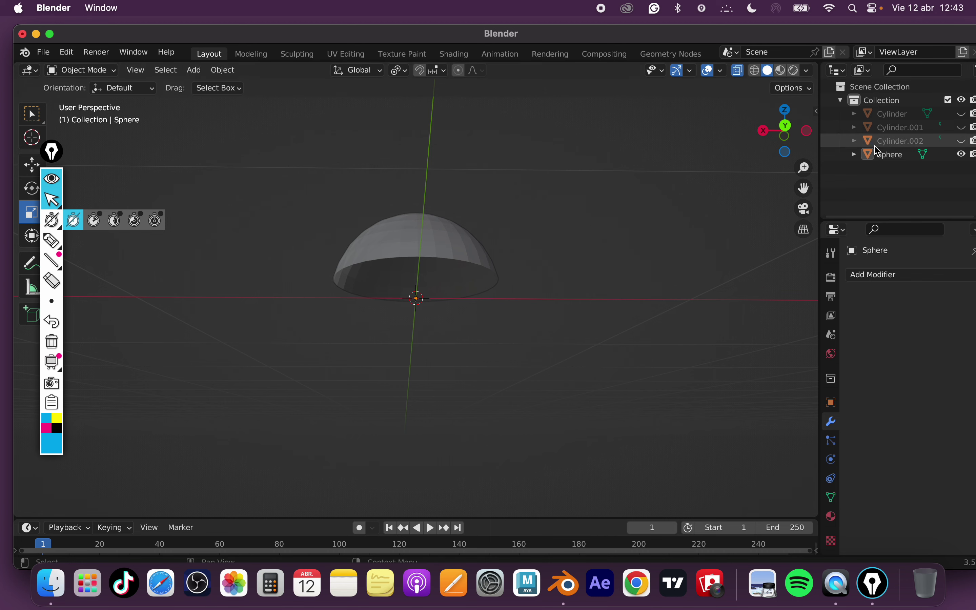
left_click_drag(963, 141, 963, 114)
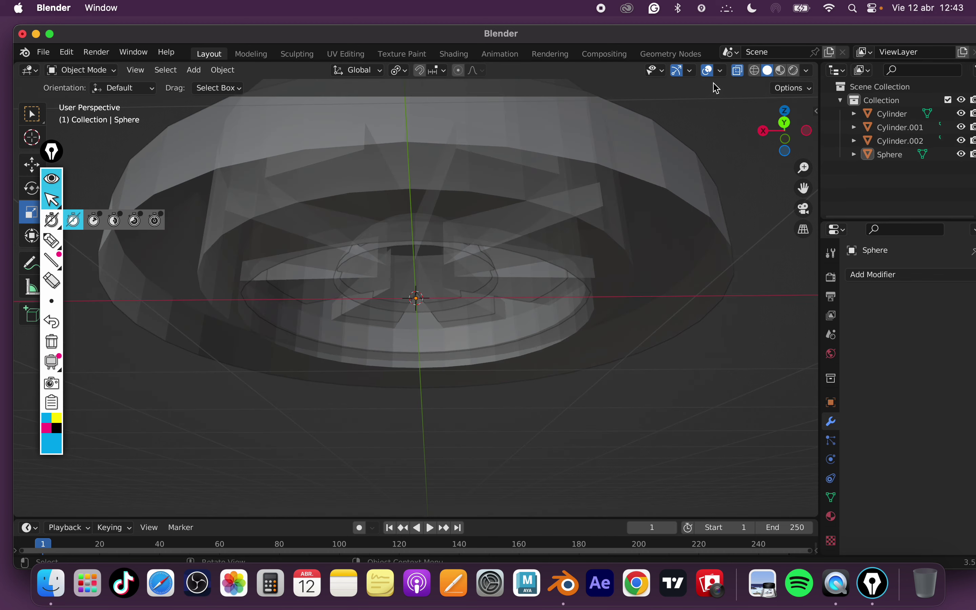
left_click(743, 73)
Scale the dome to 0.709 and raise it 0.13568 m on Z onto the hub.
mouse_move(675, 185)
middle_mouse_down()
mouse_move(634, 322)
mouse_move(640, 290)
mouse_move(617, 179)
middle_mouse_up()
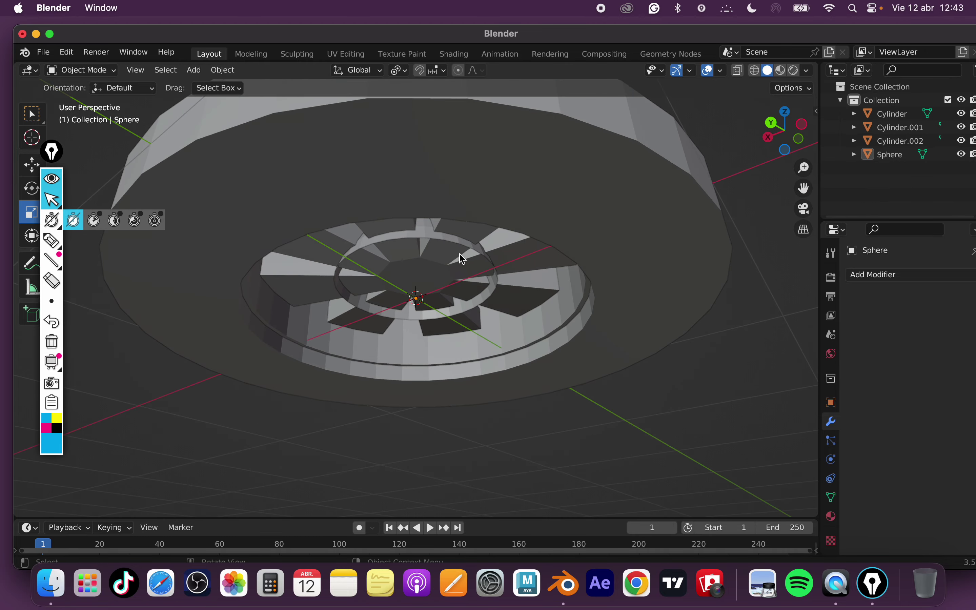
middle_click_drag(461, 259, 459, 448)
left_click(425, 298)
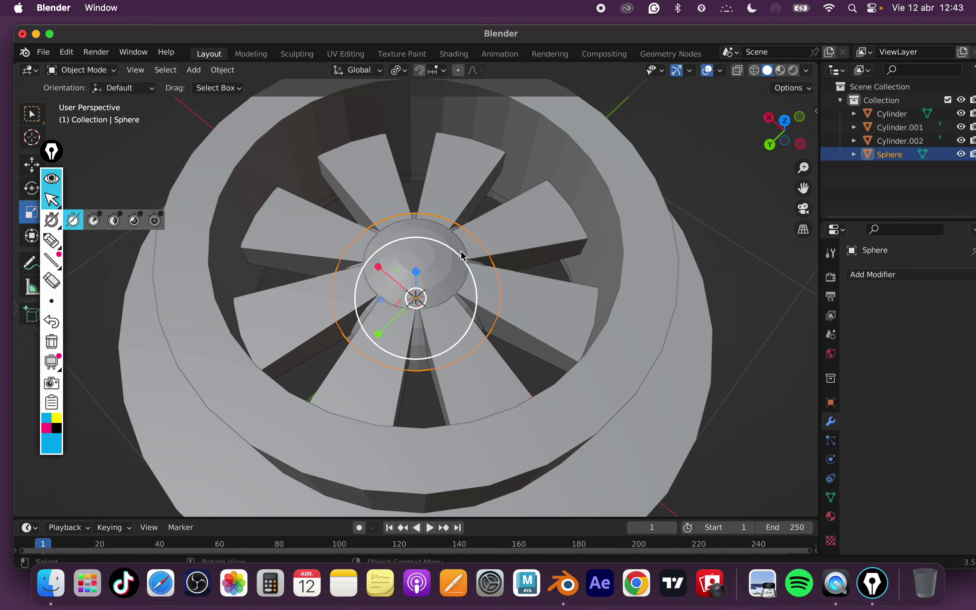
mouse_move(452, 259)
left_mouse_down()
mouse_move(437, 269)
mouse_move(410, 251)
left_mouse_up()
left_click(31, 164)
scroll(471, 316, "up", 2)
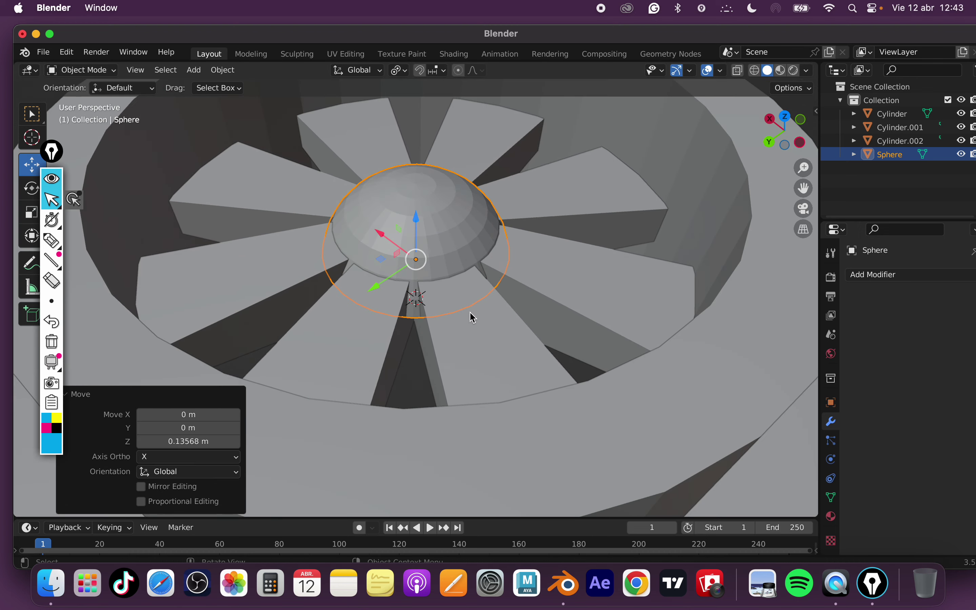
scroll(470, 316, "down", 5)
scroll(470, 316, "down", 1)
Box-select the three cylinders and the dome and join them into one object, Sphere.
left_click_drag(255, 174, 641, 498)
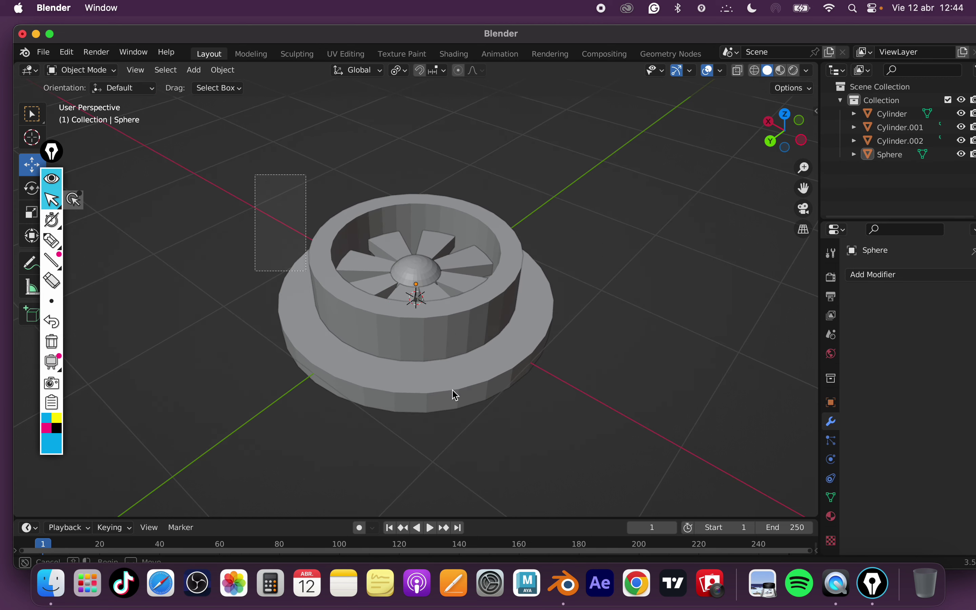
right_click(507, 323)
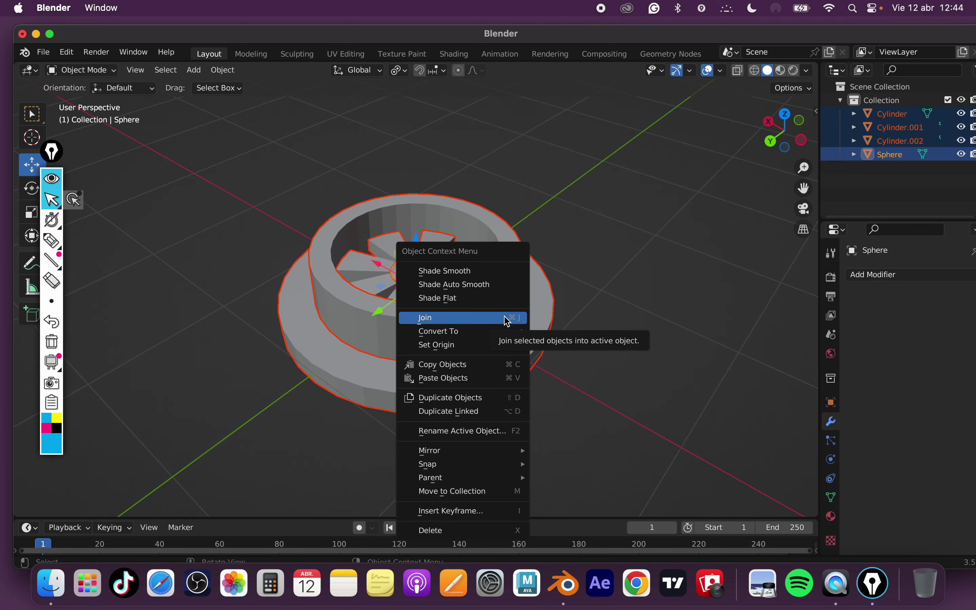
left_click(509, 322)
mouse_move(639, 338)
middle_mouse_down()
mouse_move(695, 309)
mouse_move(594, 360)
mouse_move(356, 346)
middle_mouse_up()
scroll(542, 359, "down", 3)
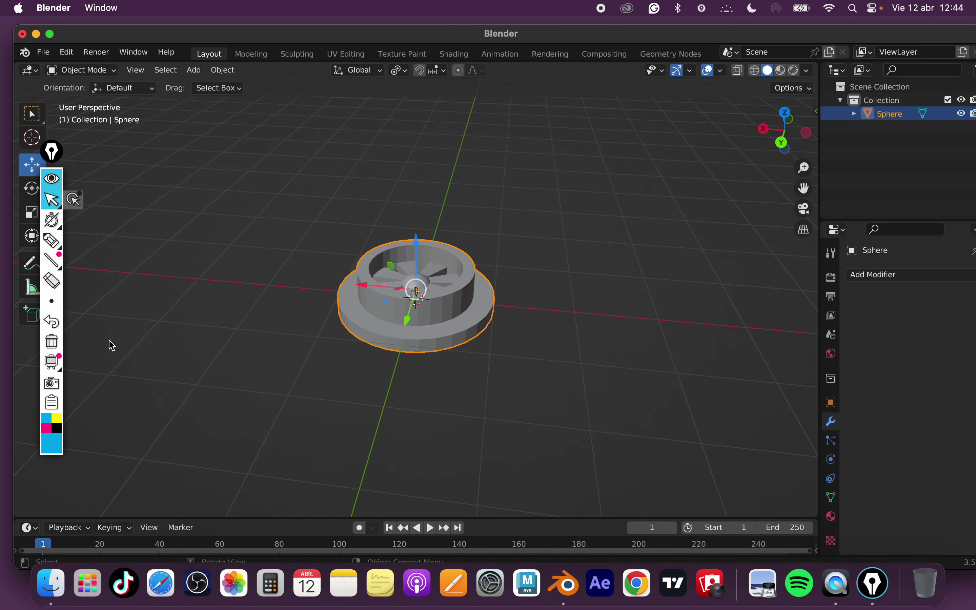
left_click(52, 241)
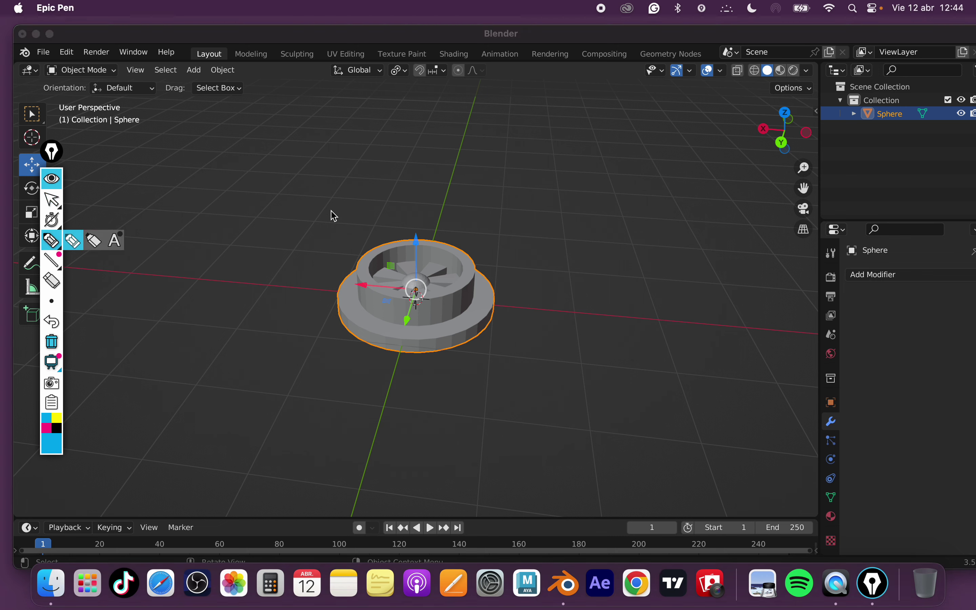
mouse_move(373, 132)
left_mouse_down()
mouse_move(363, 447)
mouse_move(474, 163)
mouse_move(357, 126)
left_mouse_up()
left_click_drag(317, 389, 444, 435)
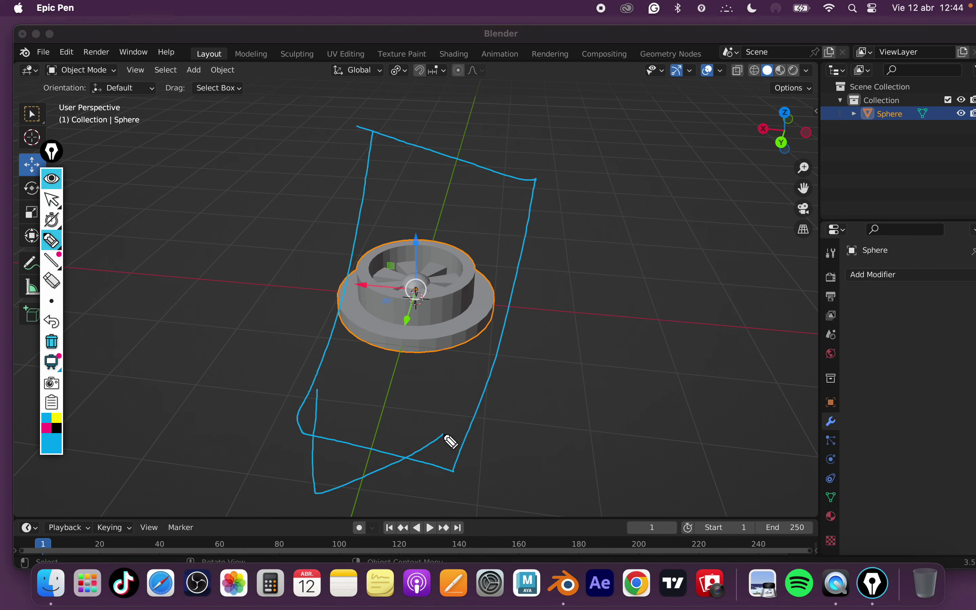
left_click(55, 205)
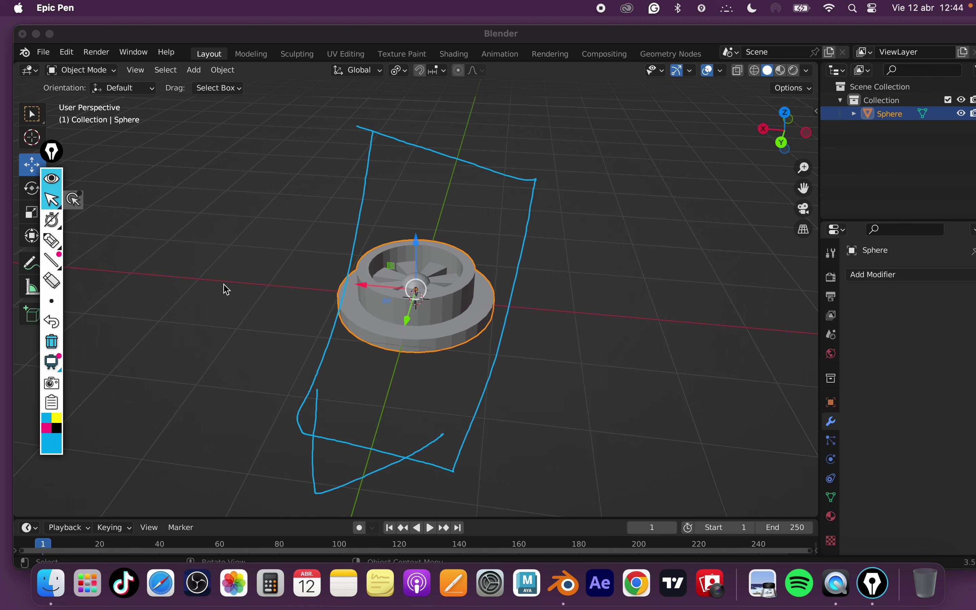
left_click(53, 342)
mouse_move(586, 372)
middle_mouse_down()
mouse_move(588, 360)
mouse_move(582, 364)
middle_mouse_up()
mouse_move(633, 36)
left_mouse_down()
mouse_move(632, 257)
mouse_move(599, 87)
mouse_move(625, 51)
left_mouse_up()
left_click(50, 242)
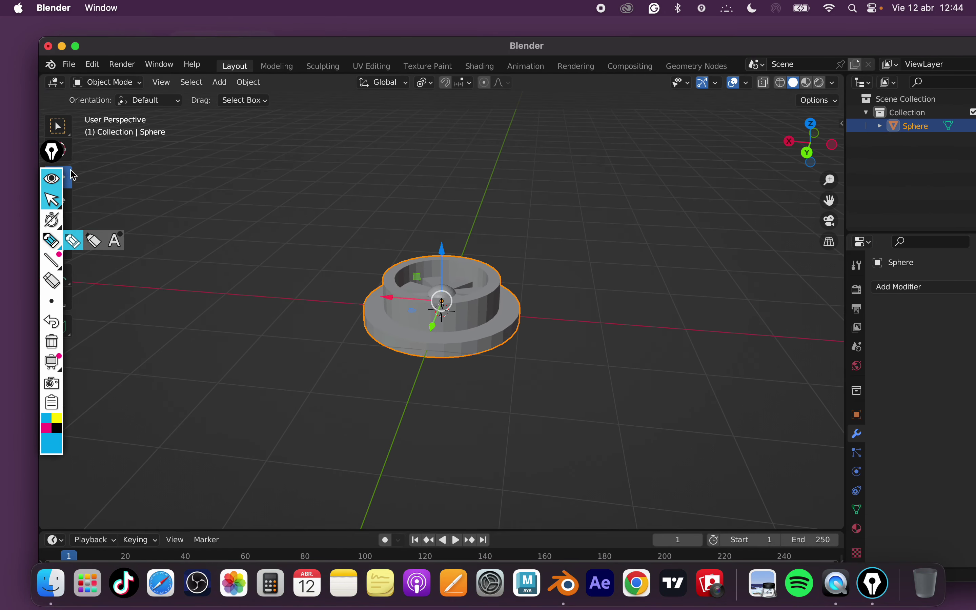
left_click(49, 175)
left_click_drag(48, 152, 99, 175)
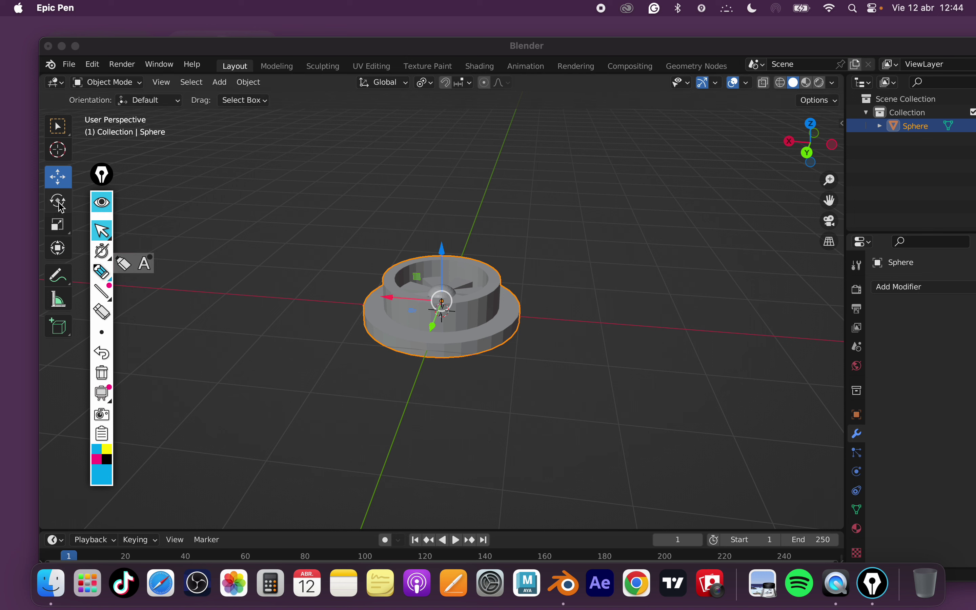
left_click(58, 200)
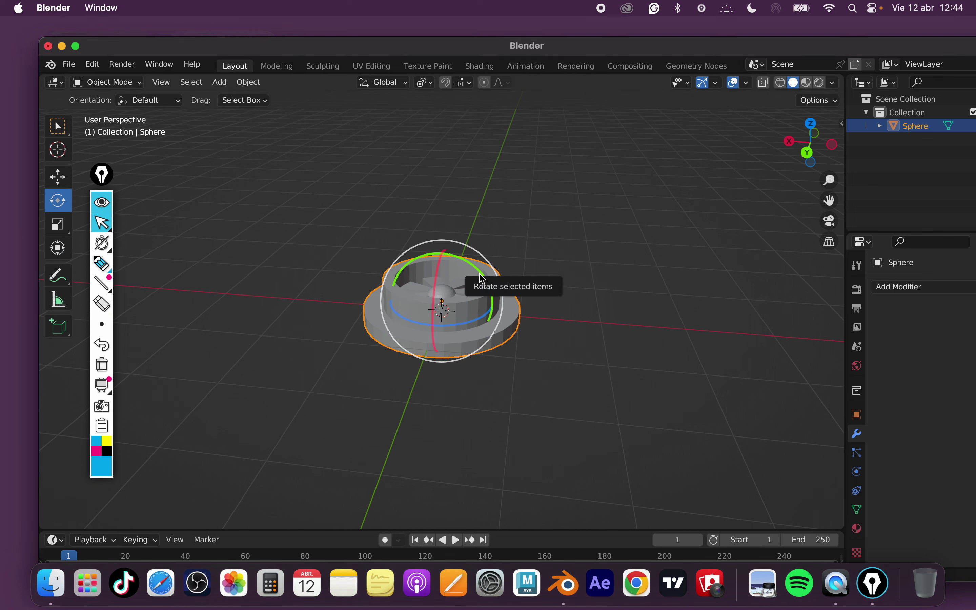
Set the wheel's Y rotation to -90° in the Transform panel.
left_click(841, 126)
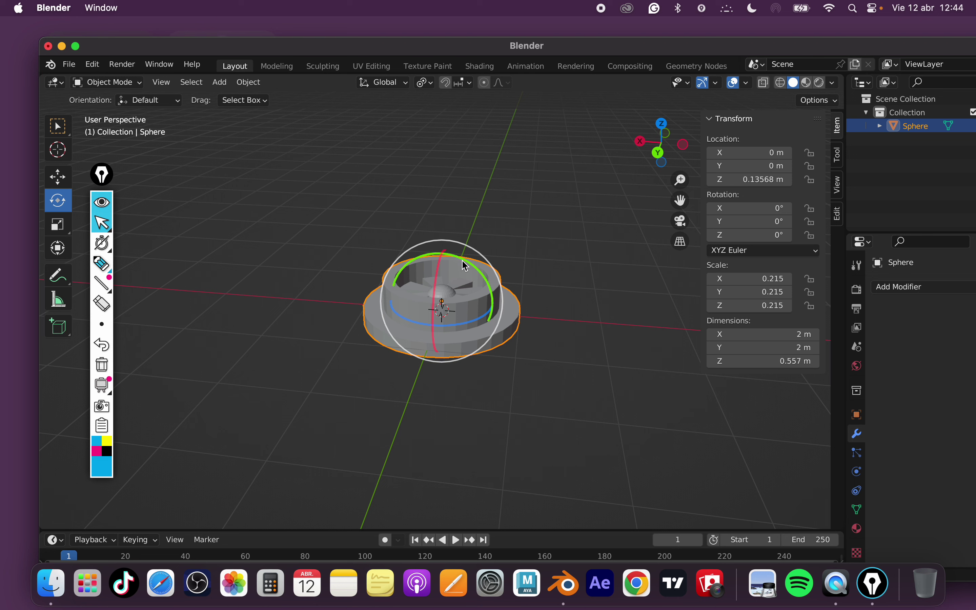
left_click_drag(456, 261, 472, 270)
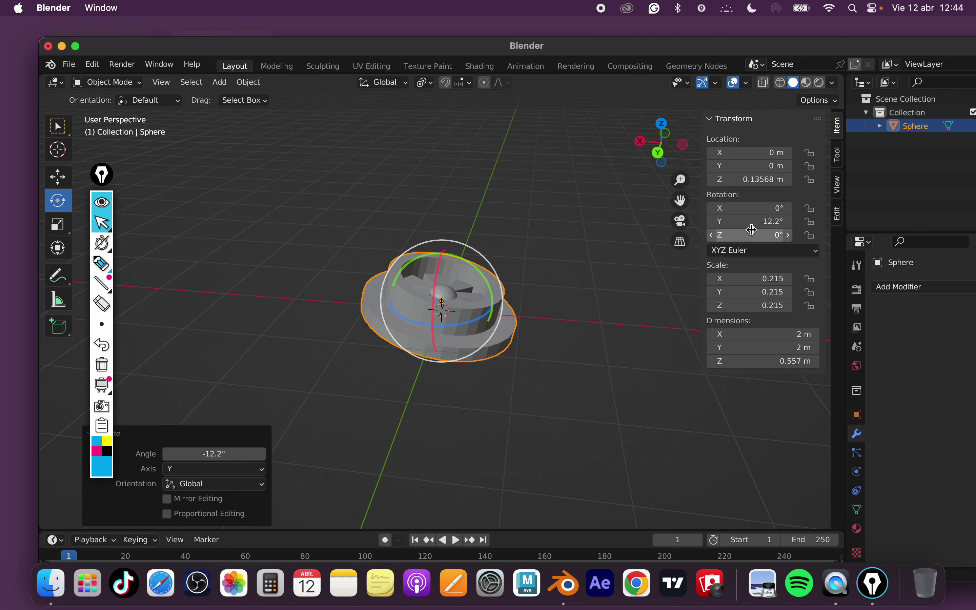
left_click(759, 224)
type("90")
key("Return")
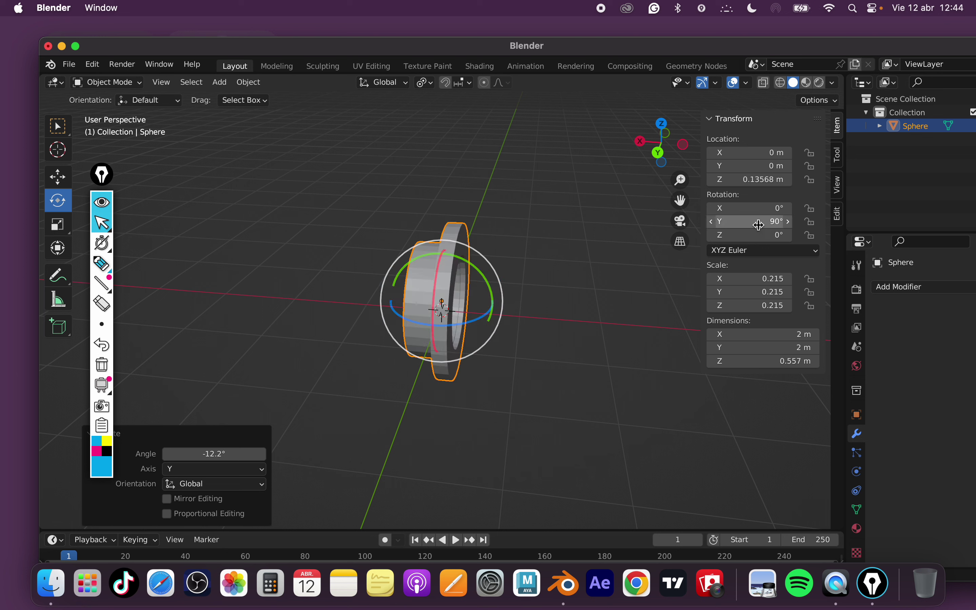
left_click(754, 222)
type("-90")
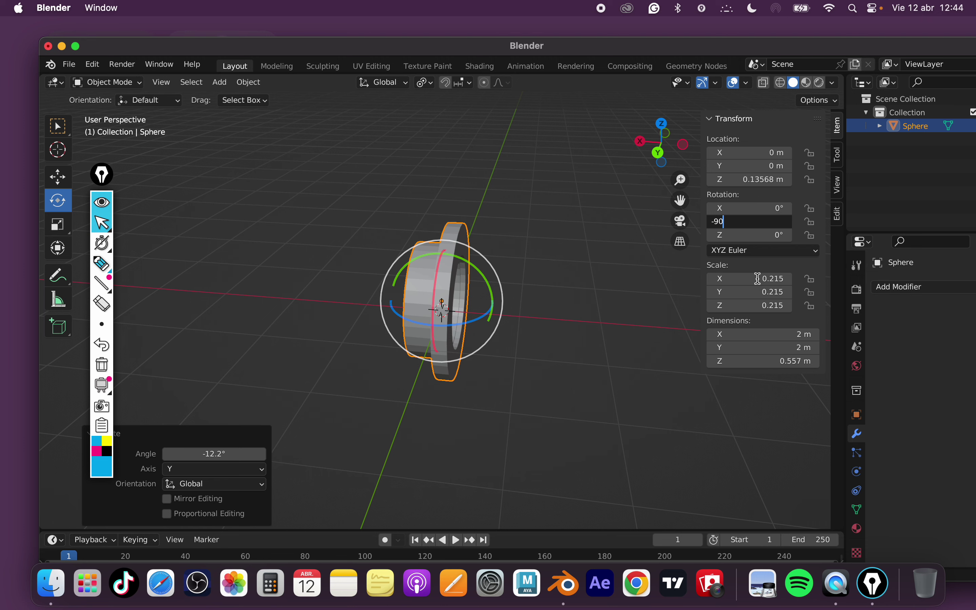
key("Return")
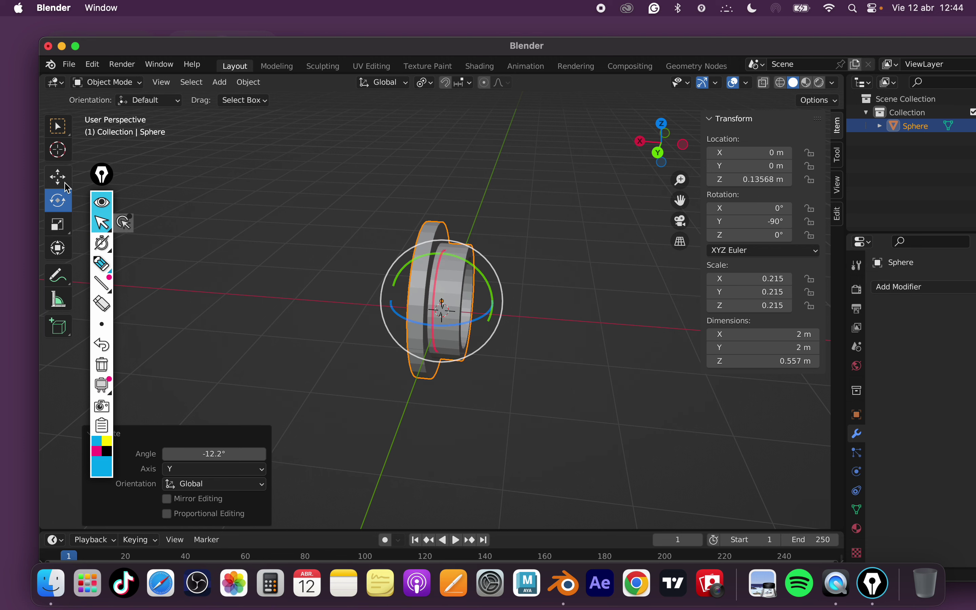
Move the wheel along X to -1.7944 m.
left_click(58, 176)
middle_click_drag(327, 239, 433, 284)
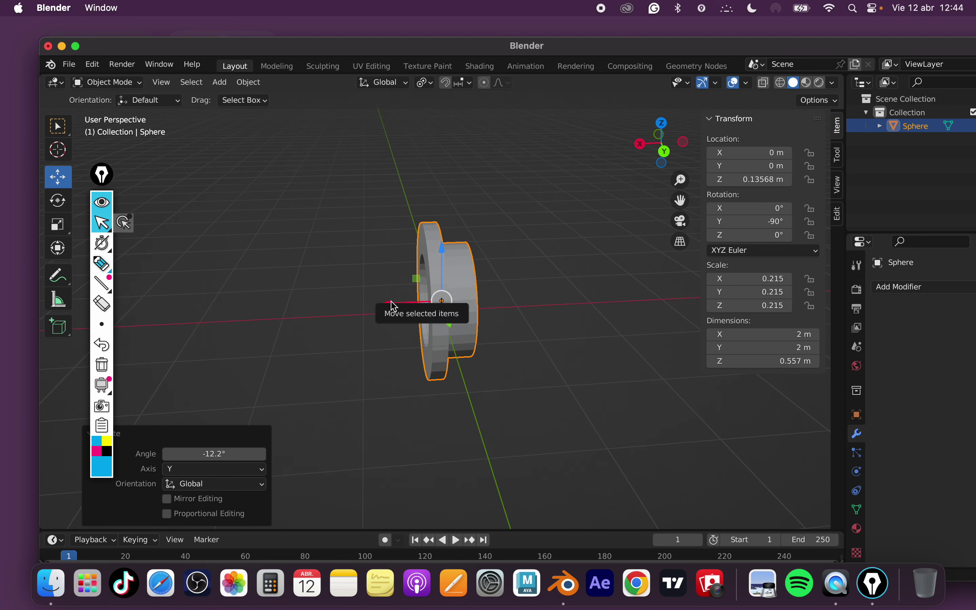
left_click_drag(407, 305, 543, 300)
mouse_move(494, 386)
middle_mouse_down()
mouse_move(427, 379)
mouse_move(423, 366)
mouse_move(476, 427)
mouse_move(492, 419)
mouse_move(545, 431)
mouse_move(549, 421)
mouse_move(554, 436)
mouse_move(426, 417)
middle_mouse_up()
left_click(108, 267)
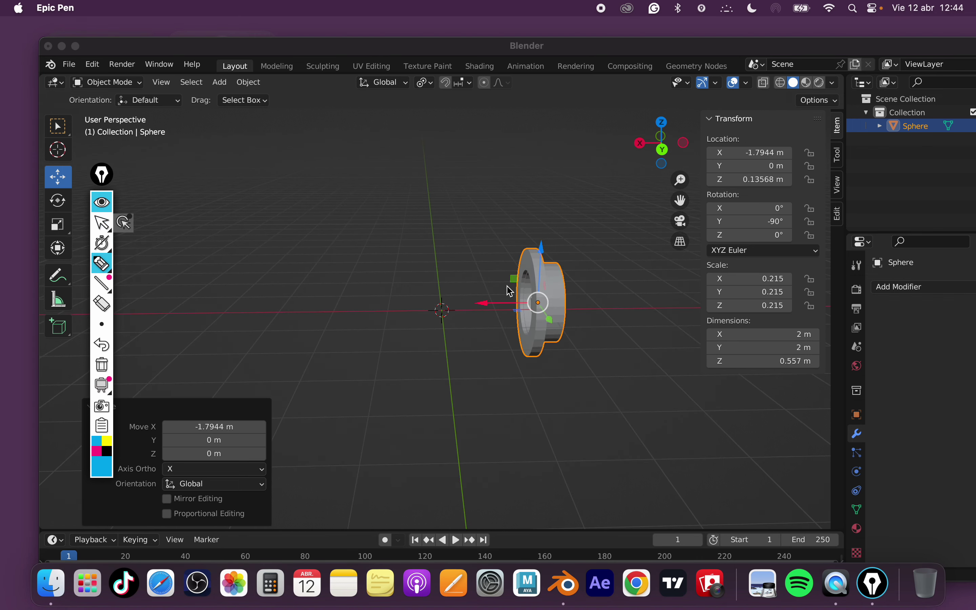
left_click_drag(523, 211, 337, 301)
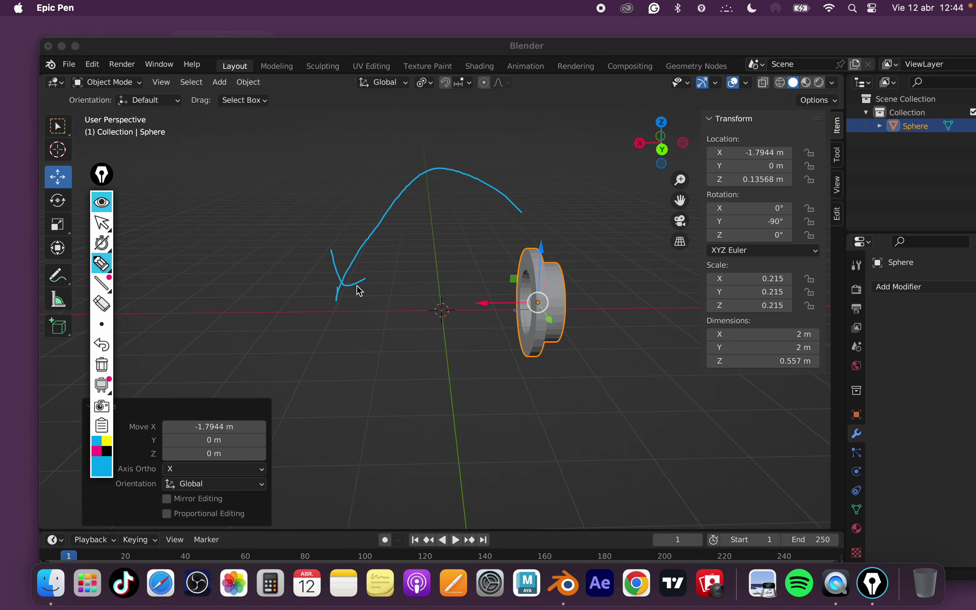
mouse_move(425, 332)
left_mouse_down()
mouse_move(357, 336)
mouse_move(373, 345)
left_mouse_up()
mouse_move(308, 262)
left_mouse_down()
mouse_move(307, 383)
mouse_move(347, 361)
left_mouse_up()
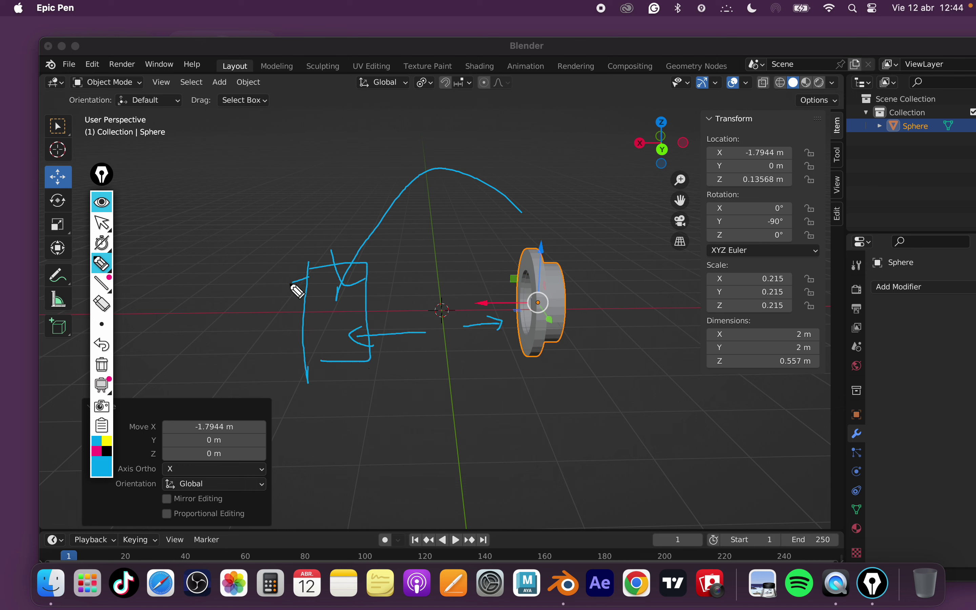
left_click_drag(292, 283, 304, 362)
left_click(102, 227)
left_click(410, 318)
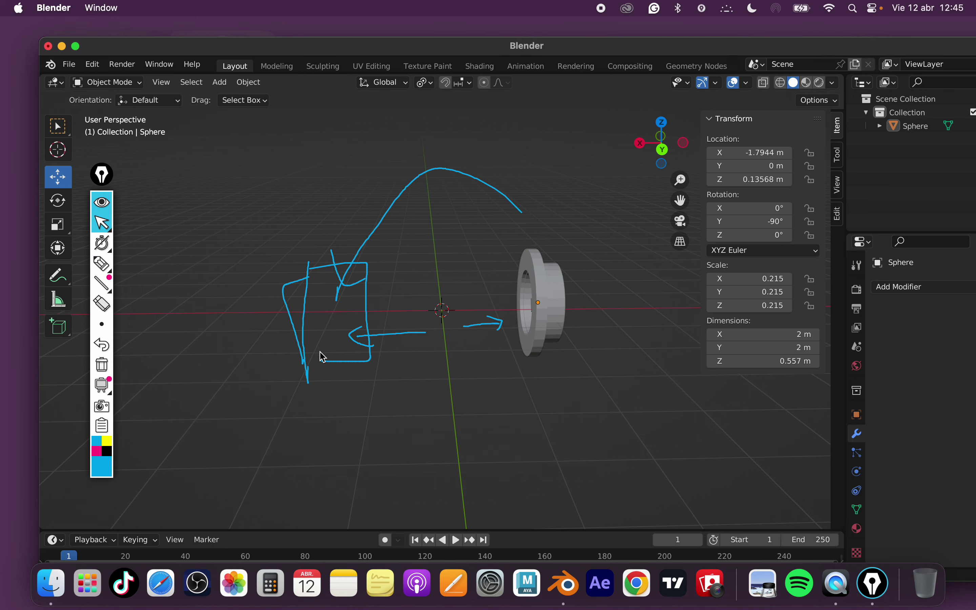
left_click(101, 364)
mouse_move(255, 391)
middle_mouse_down()
mouse_move(552, 374)
mouse_move(507, 381)
mouse_move(520, 390)
middle_mouse_up()
mouse_move(101, 243)
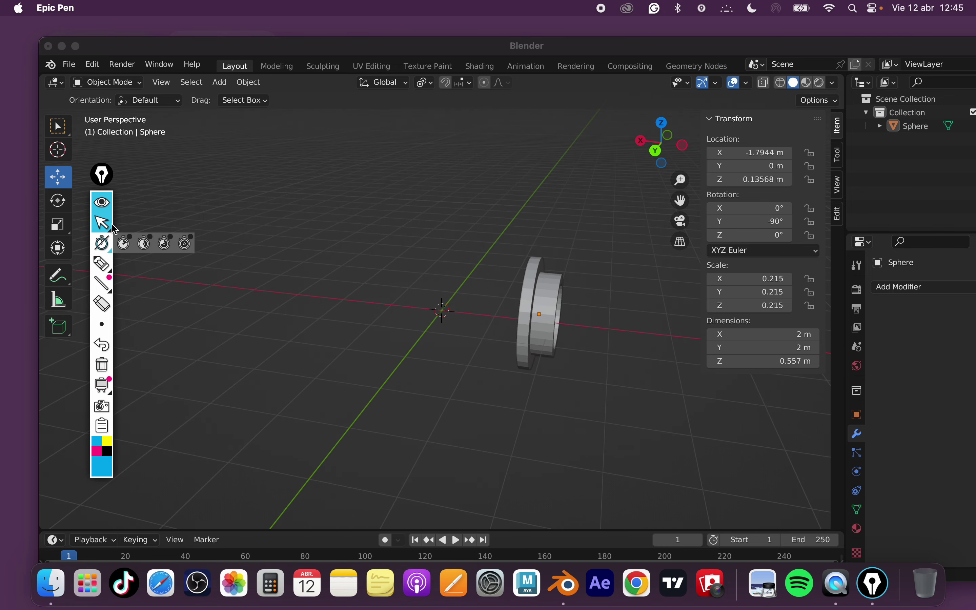
Add a cube and raise it along Z.
left_click(172, 182)
key("shift+a")
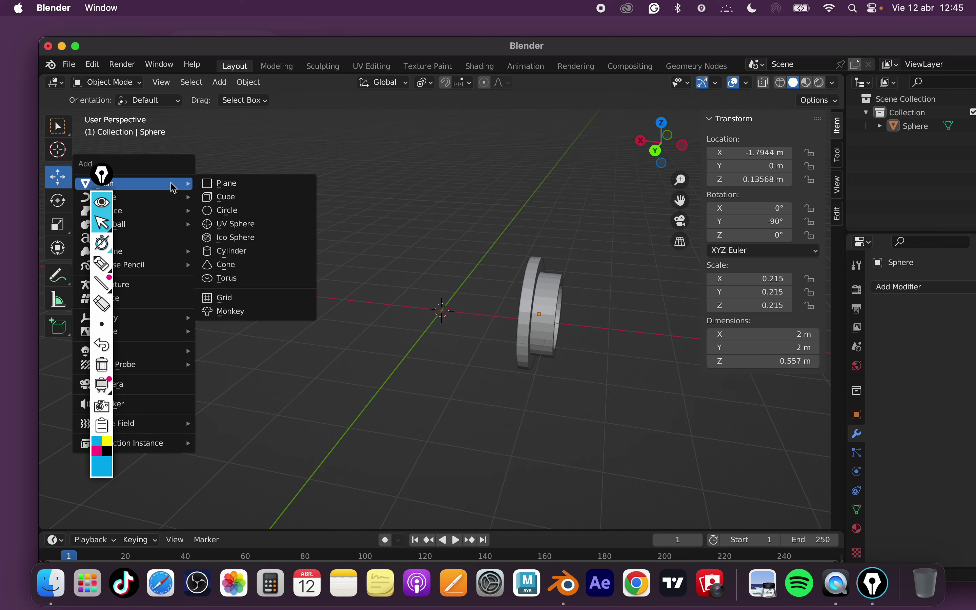
left_click(271, 203)
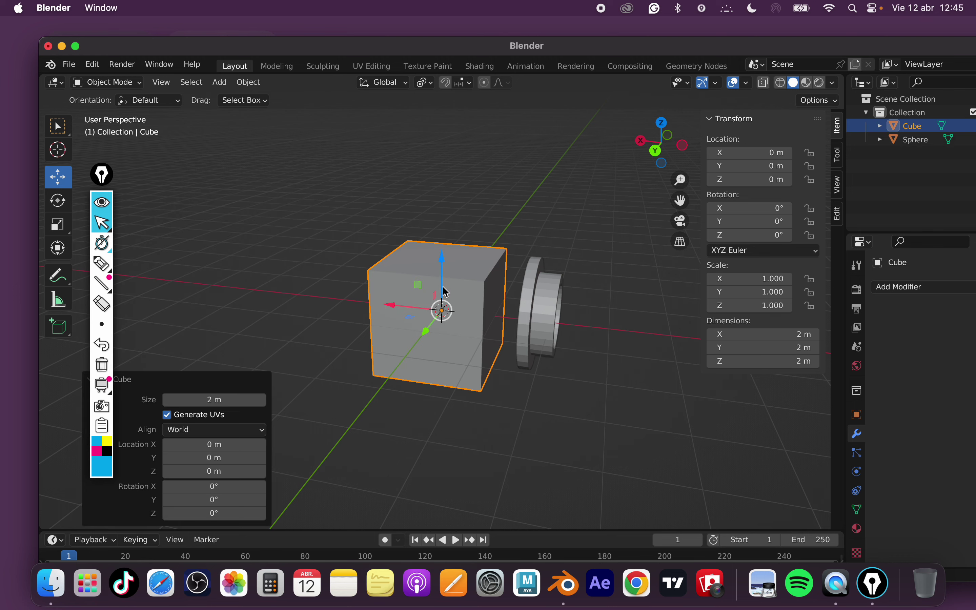
left_click_drag(446, 269, 446, 250)
middle_click_drag(445, 250, 82, 313)
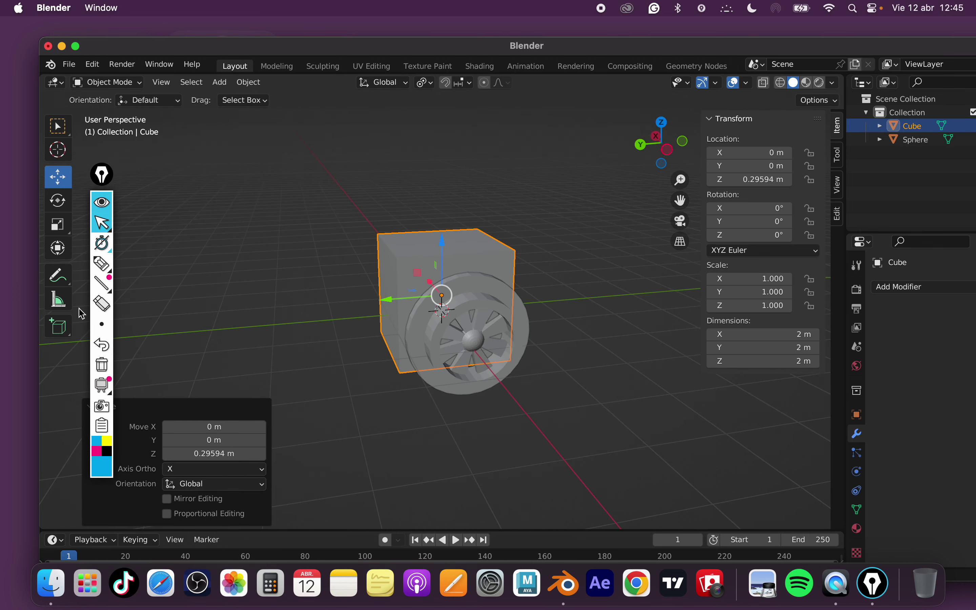
Scale the cube to 1.914 on Y and 1.333 on X.
left_click(59, 228)
left_click_drag(386, 299, 354, 322)
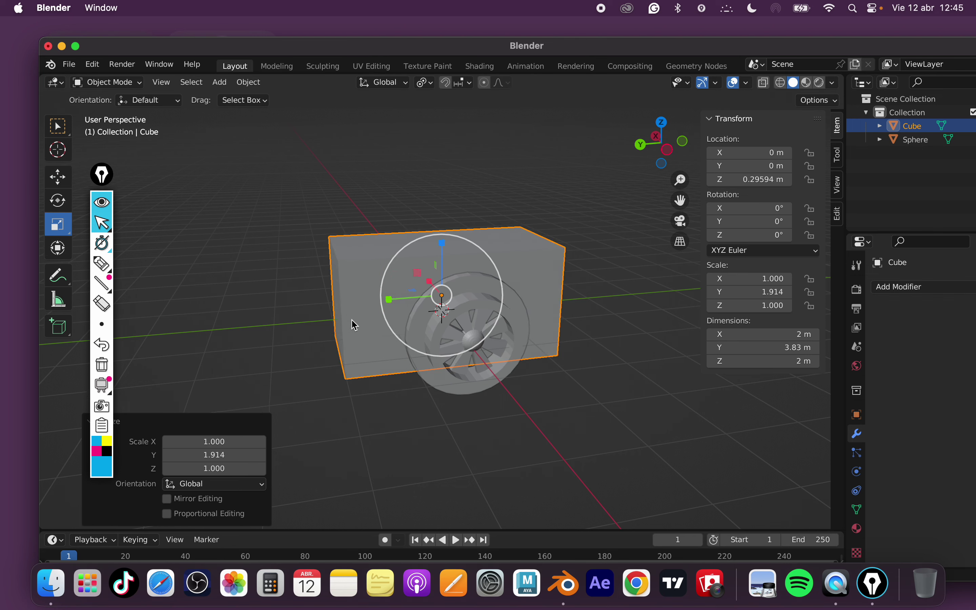
mouse_move(354, 322)
middle_mouse_down()
mouse_move(505, 386)
mouse_move(496, 375)
middle_mouse_up()
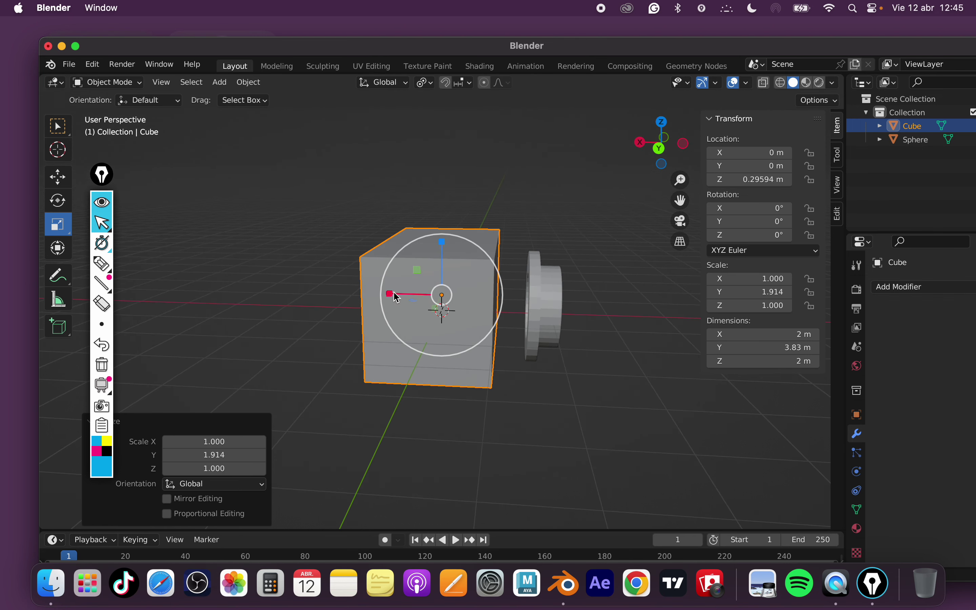
left_click_drag(389, 291, 373, 291)
left_click(566, 394)
mouse_move(566, 394)
middle_mouse_down()
mouse_move(518, 418)
mouse_move(523, 390)
mouse_move(512, 415)
middle_mouse_up()
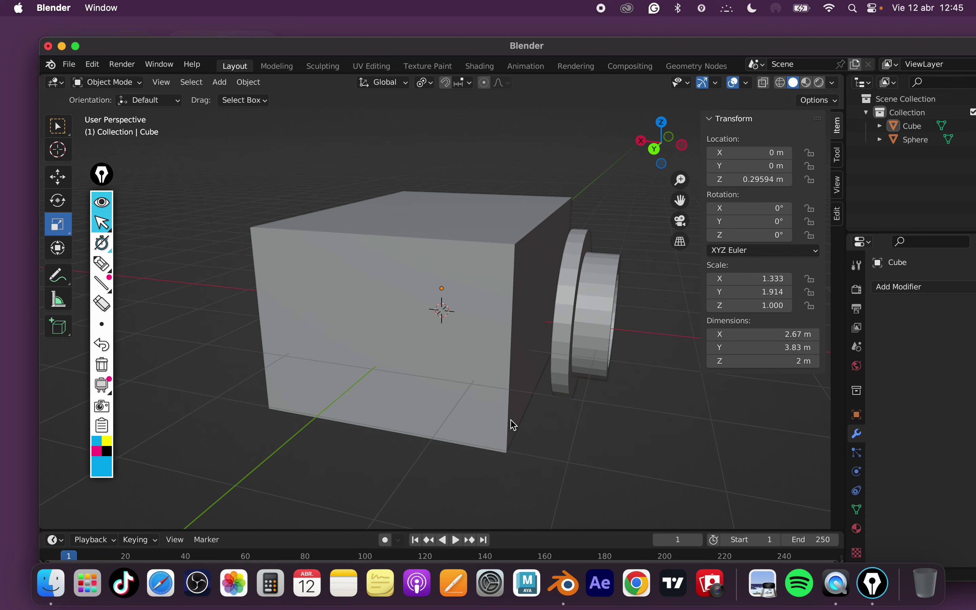
scroll(511, 424, "up", 2)
scroll(521, 427, "down", 1)
middle_click_drag(534, 427, 520, 416)
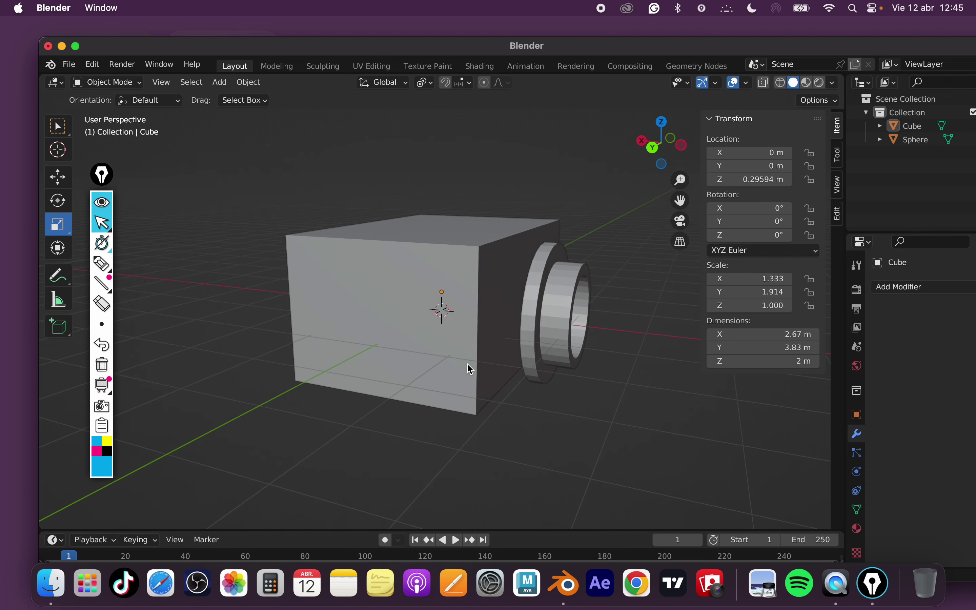
Raise the cube body to Z 0.68564 m, then select the wheel.
left_click(440, 287)
left_click(58, 176)
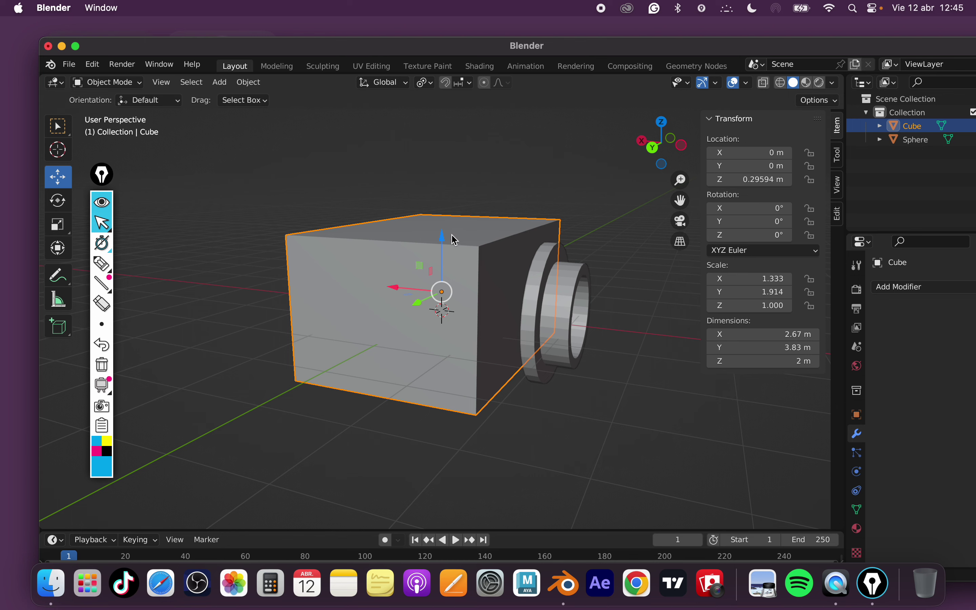
left_click_drag(443, 240, 443, 216)
mouse_move(436, 333)
middle_mouse_down()
mouse_move(462, 320)
mouse_move(442, 316)
middle_mouse_up()
left_click(266, 301)
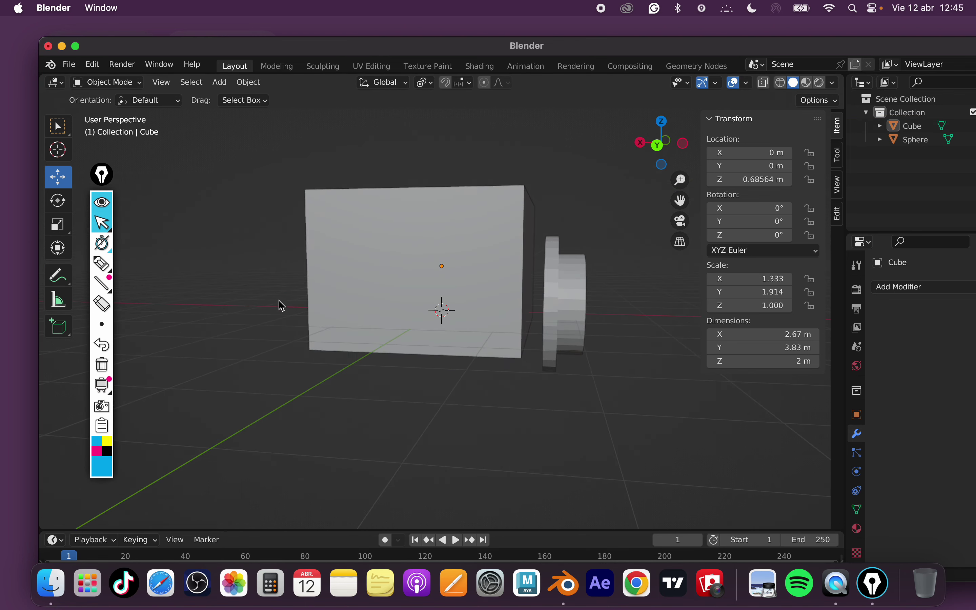
mouse_move(278, 305)
middle_mouse_down()
mouse_move(431, 396)
mouse_move(415, 405)
mouse_move(420, 413)
mouse_move(549, 438)
mouse_move(409, 438)
mouse_move(419, 435)
middle_mouse_up()
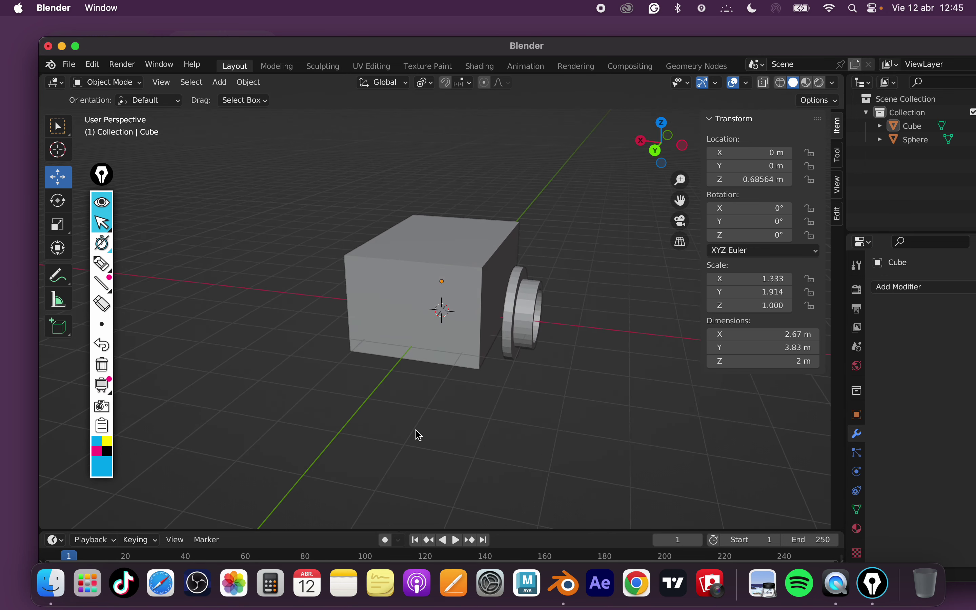
left_click(526, 344)
middle_click_drag(528, 383, 512, 381)
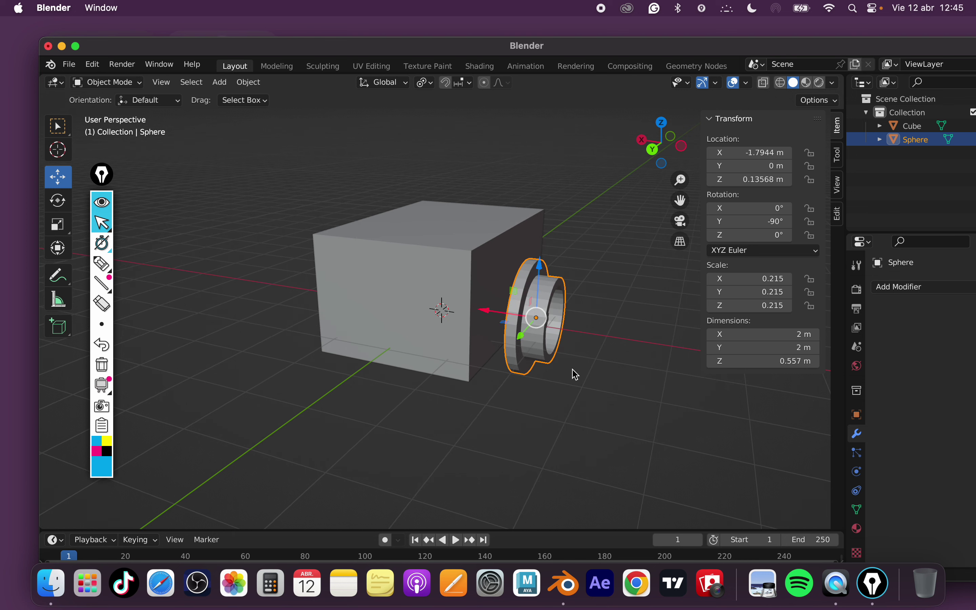
Add a Mirror modifier to the Sphere wheel and maximize the Blender window.
left_click(907, 286)
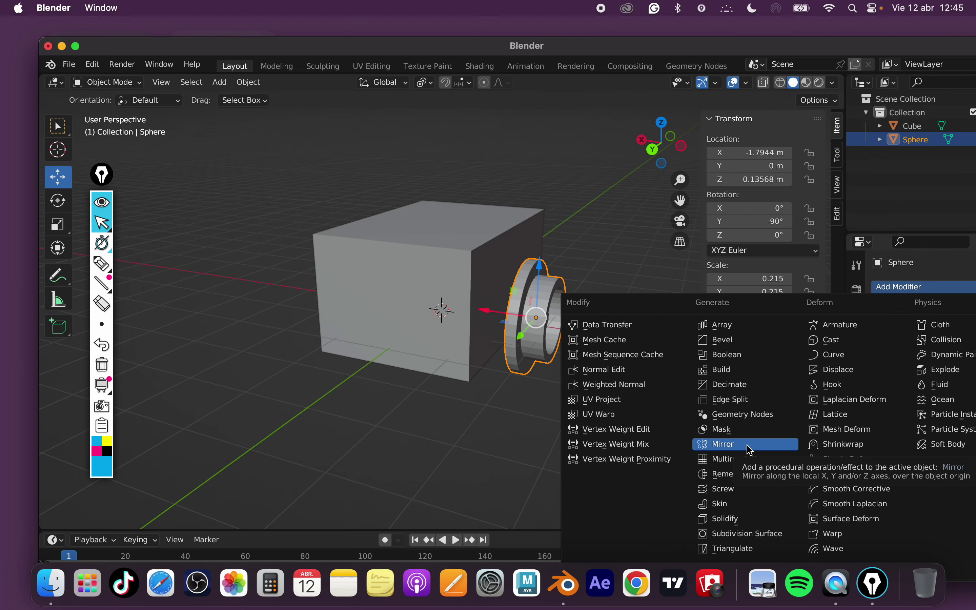
left_click(750, 450)
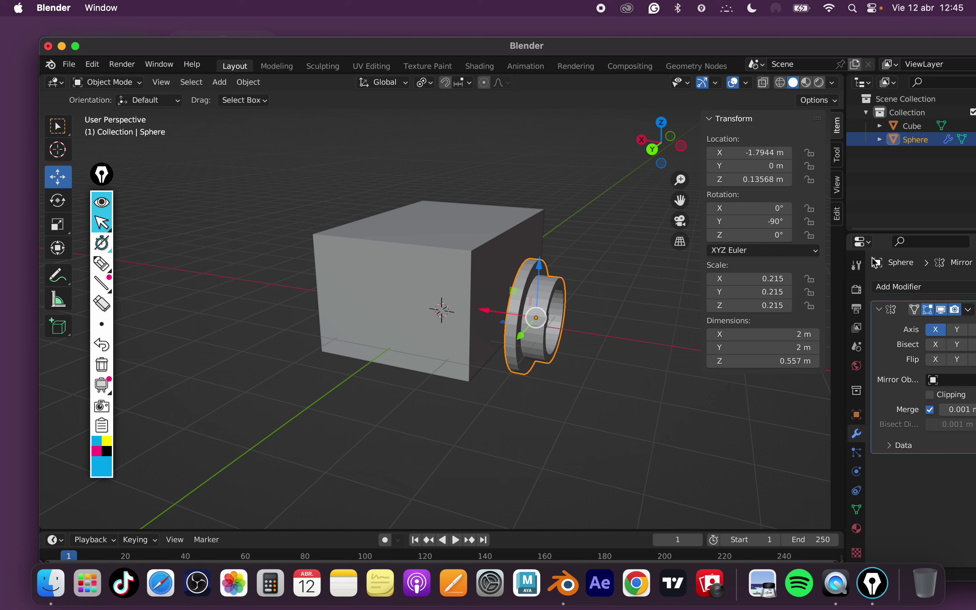
double_click(919, 49)
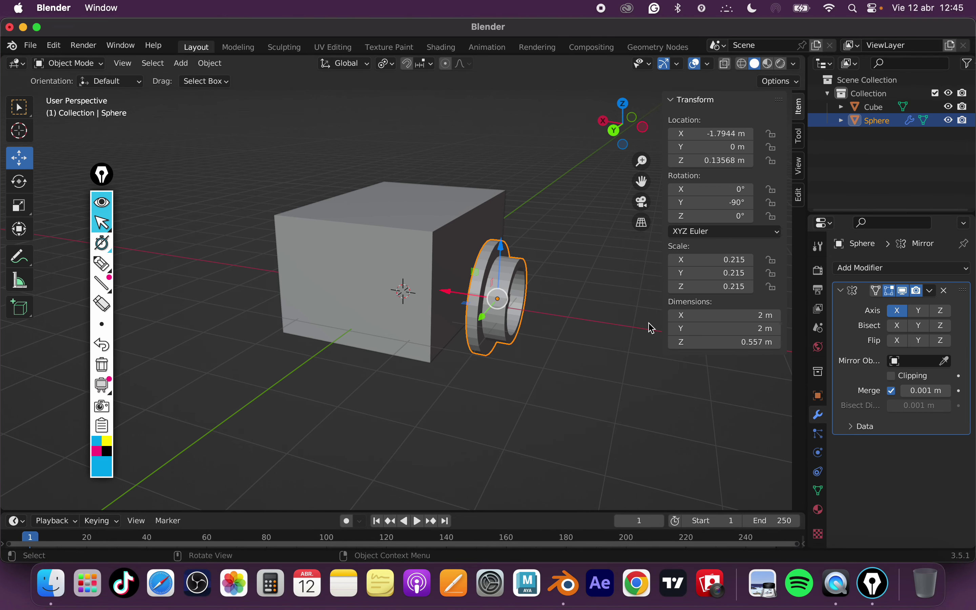
scroll(632, 323, "right", 3)
scroll(632, 323, "right", 3)
scroll(632, 322, "right", 3)
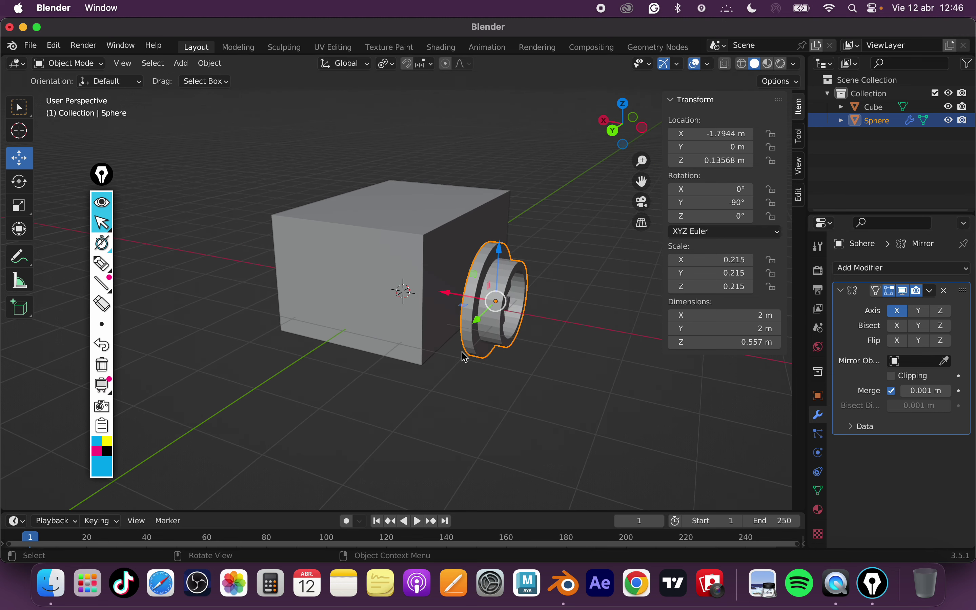
Sketch arrow and arc annotations over the car with Epic Pen.
left_click(103, 266)
mouse_move(327, 333)
left_mouse_down()
mouse_move(236, 365)
mouse_move(273, 405)
left_mouse_up()
mouse_move(536, 184)
left_mouse_down()
mouse_move(272, 218)
mouse_move(250, 399)
left_mouse_up()
left_click_drag(468, 254, 240, 176)
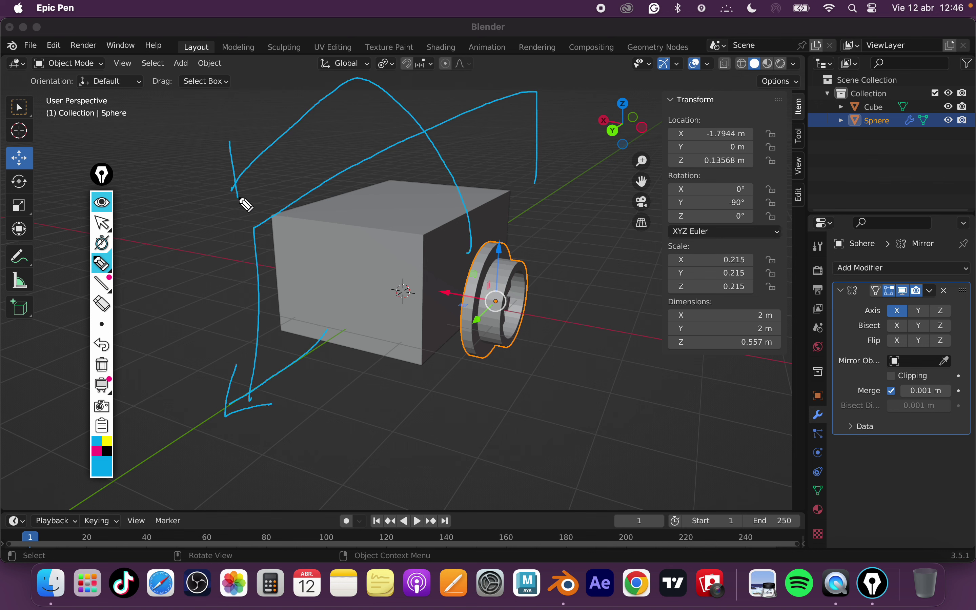
left_click(106, 226)
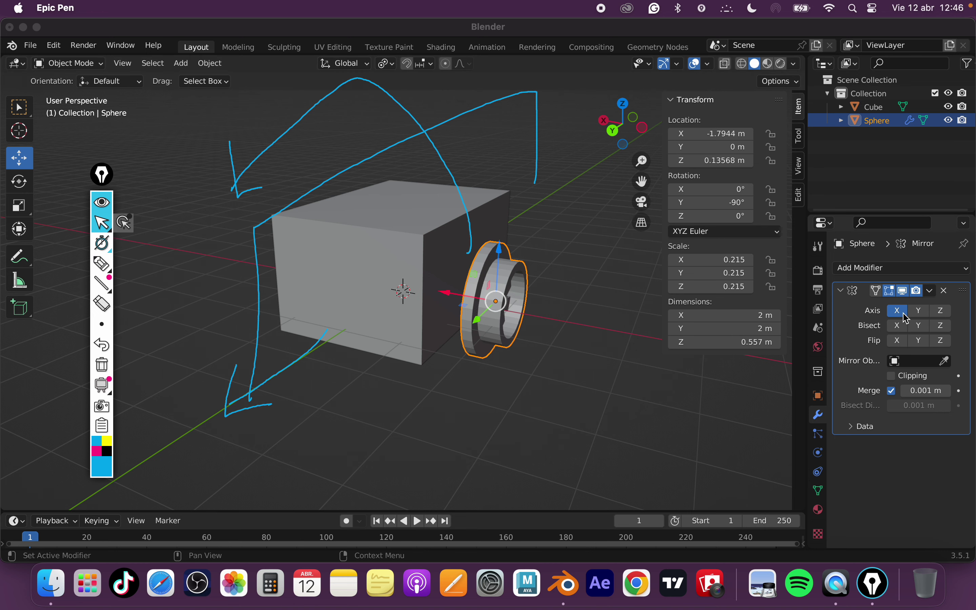
Change the Mirror modifier axis from X to Y and clear the ink.
middle_click_drag(581, 319, 603, 316)
left_click(923, 317)
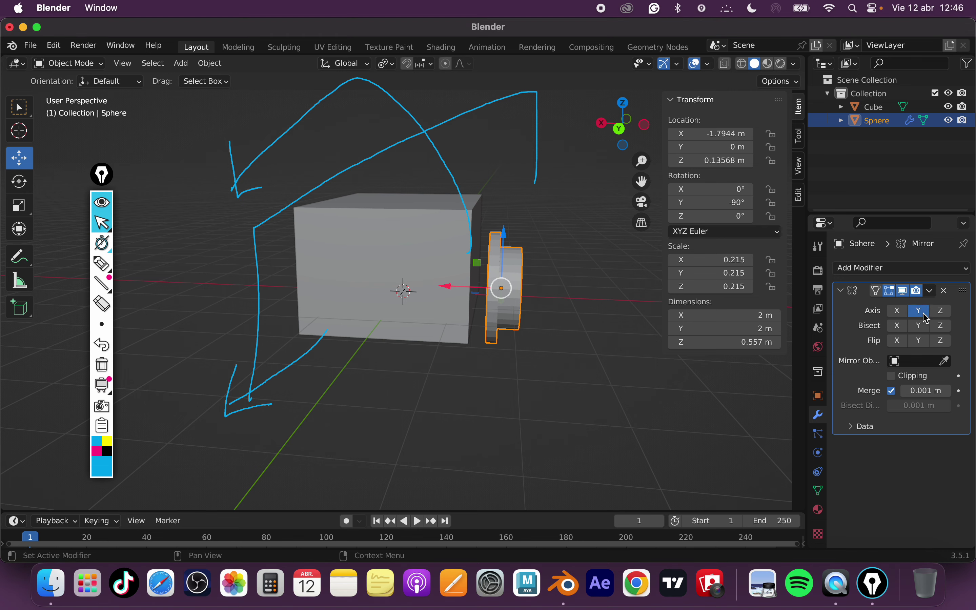
middle_click_drag(647, 375, 625, 397)
left_click(104, 370)
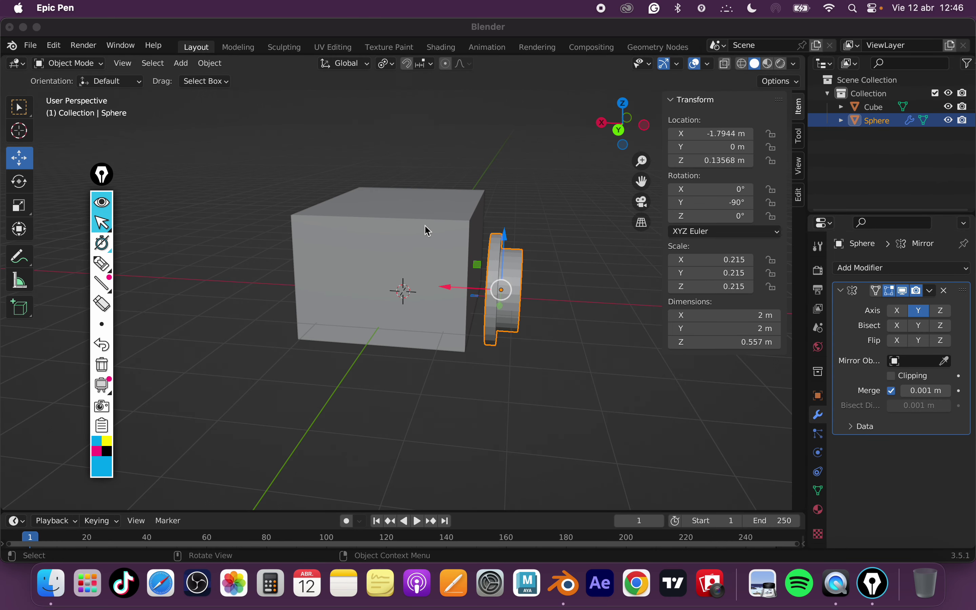
middle_click_drag(435, 309, 458, 260)
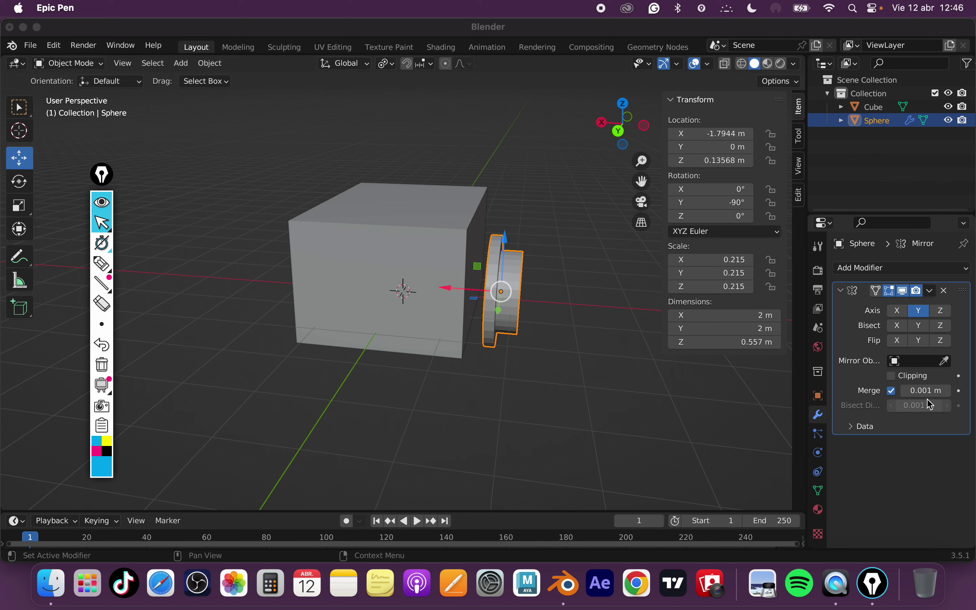
left_click(909, 361)
Set Cube as the Mirror Object and switch the mirror axis from Y to X.
left_click(853, 382)
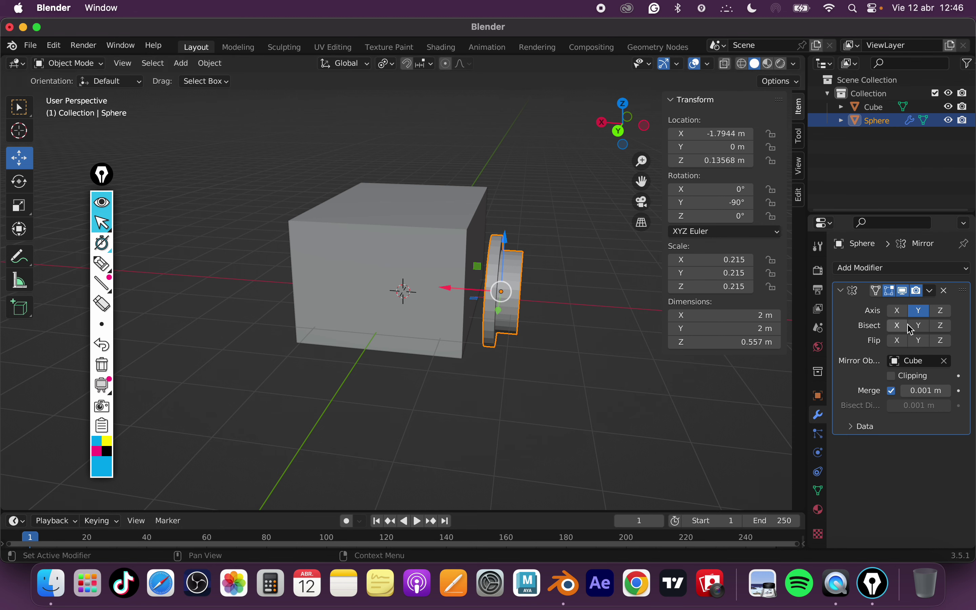
left_click(922, 312)
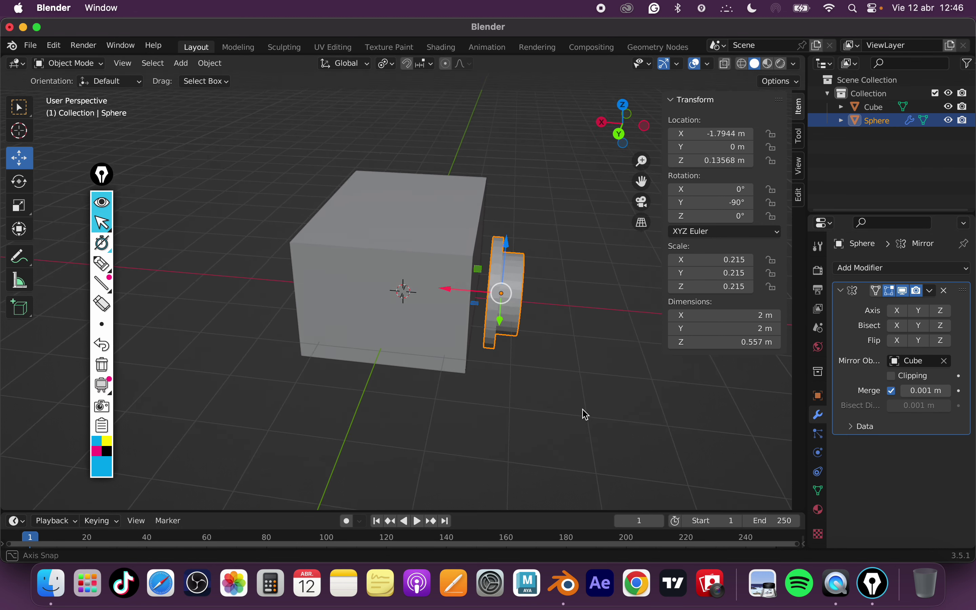
scroll(581, 416, "down", 5)
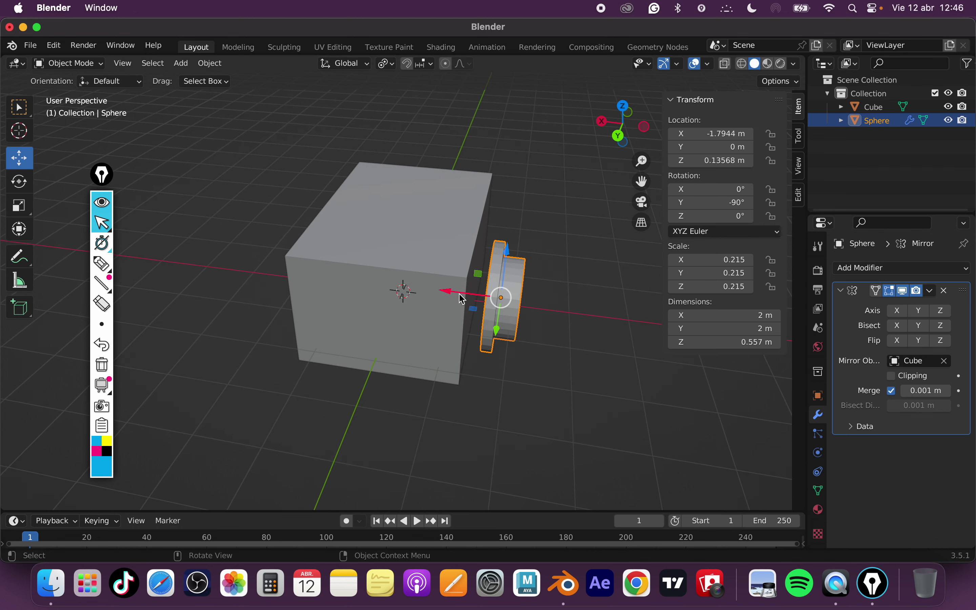
left_click(899, 311)
mouse_move(560, 412)
middle_mouse_down()
mouse_move(574, 424)
mouse_move(546, 423)
middle_mouse_up()
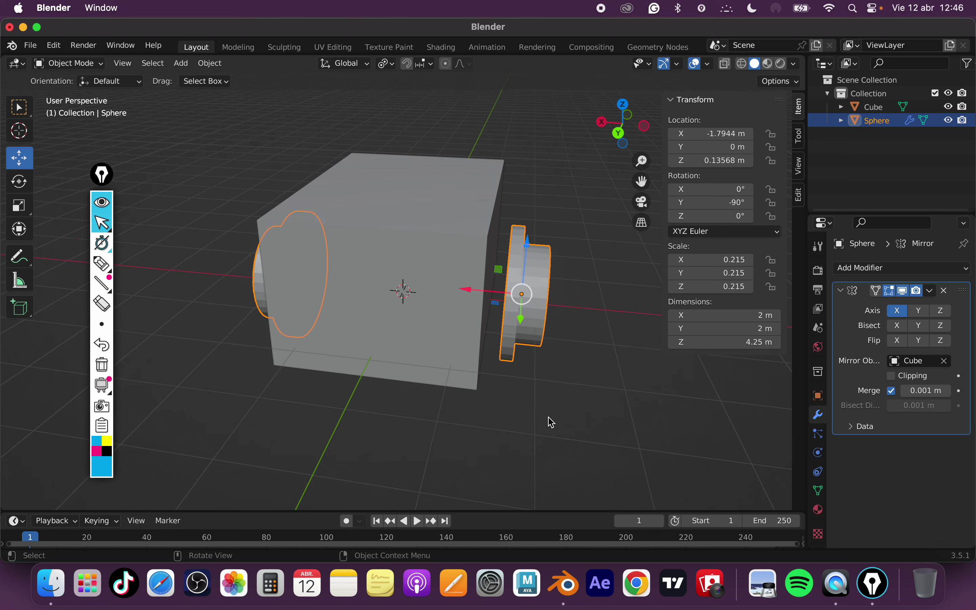
left_click(102, 265)
Draw a double-headed arrow along the car, then try mirror axis Z instead of X.
left_click_drag(609, 312, 164, 288)
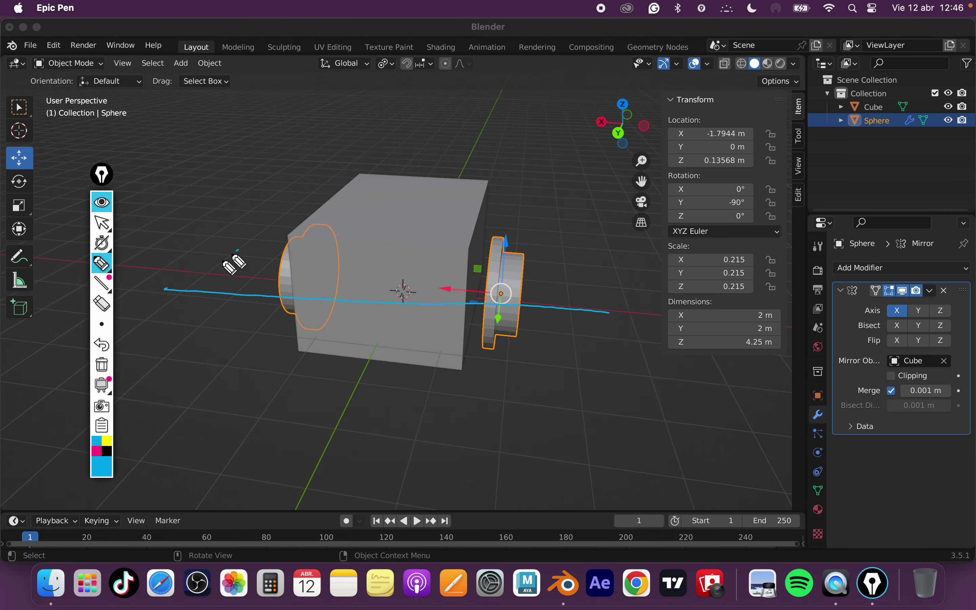
left_click_drag(238, 250, 310, 358)
mouse_move(578, 274)
left_mouse_down()
mouse_move(639, 340)
mouse_move(573, 381)
left_mouse_up()
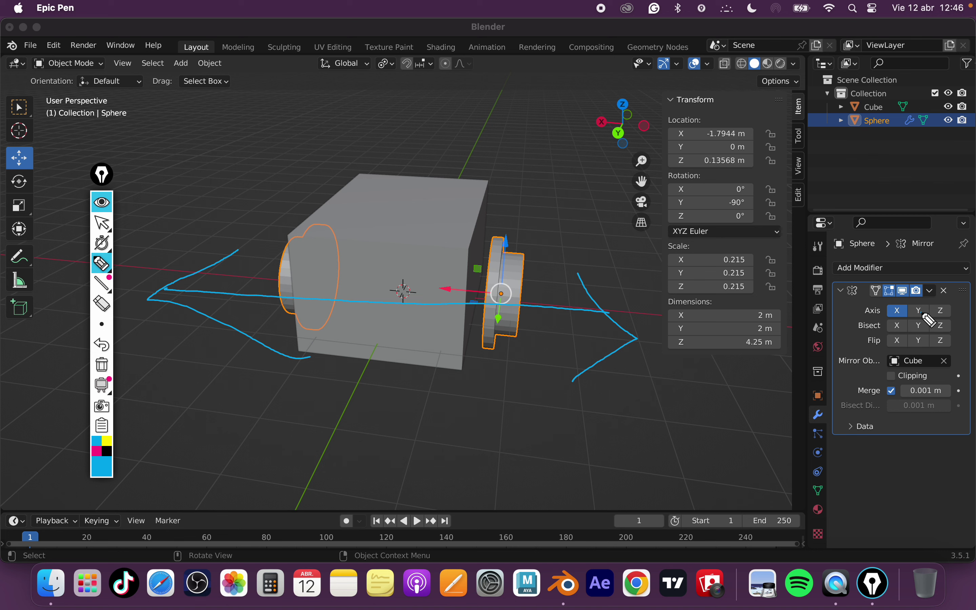
left_click(102, 222)
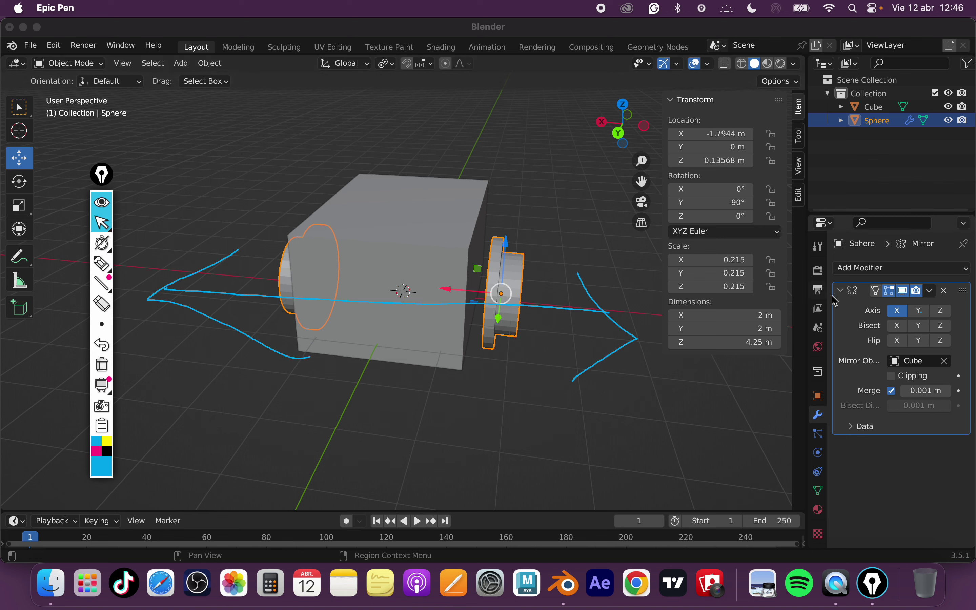
left_click(942, 312)
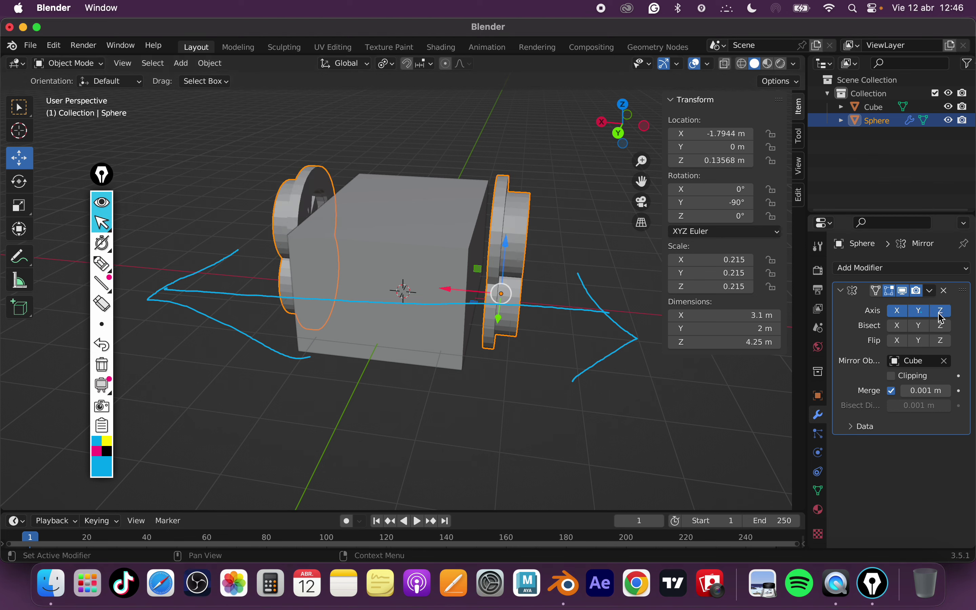
left_click(899, 313)
middle_click_drag(598, 375, 553, 353)
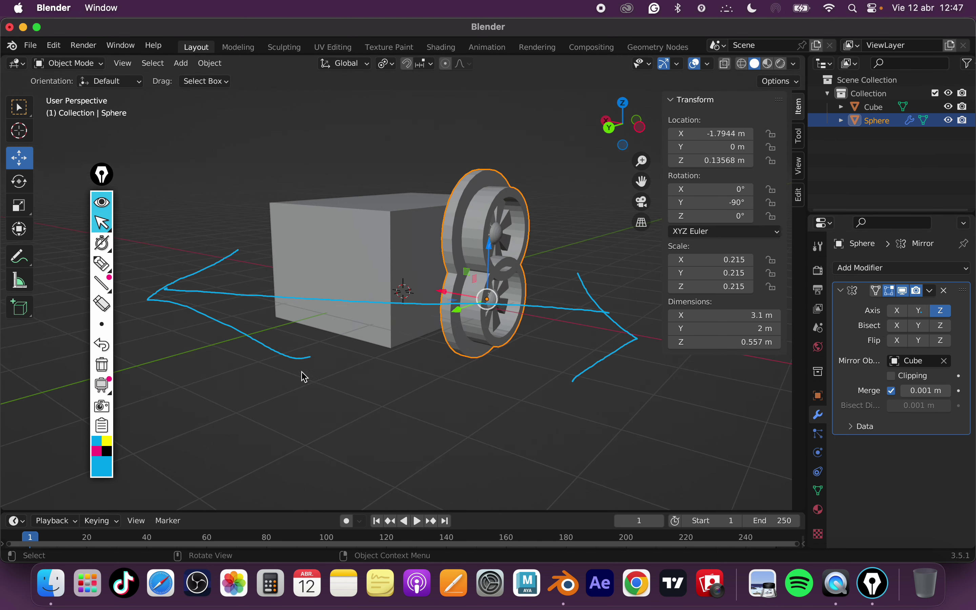
Draw a vertical line through the cube, restore mirror axis X, and clear the ink.
left_click(112, 267)
left_click_drag(380, 381, 391, 173)
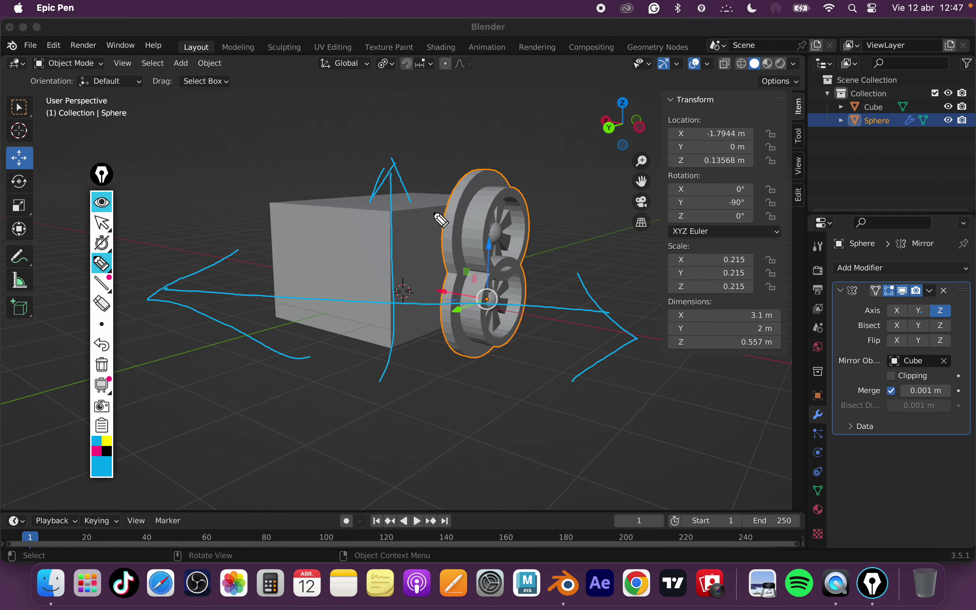
left_click(102, 222)
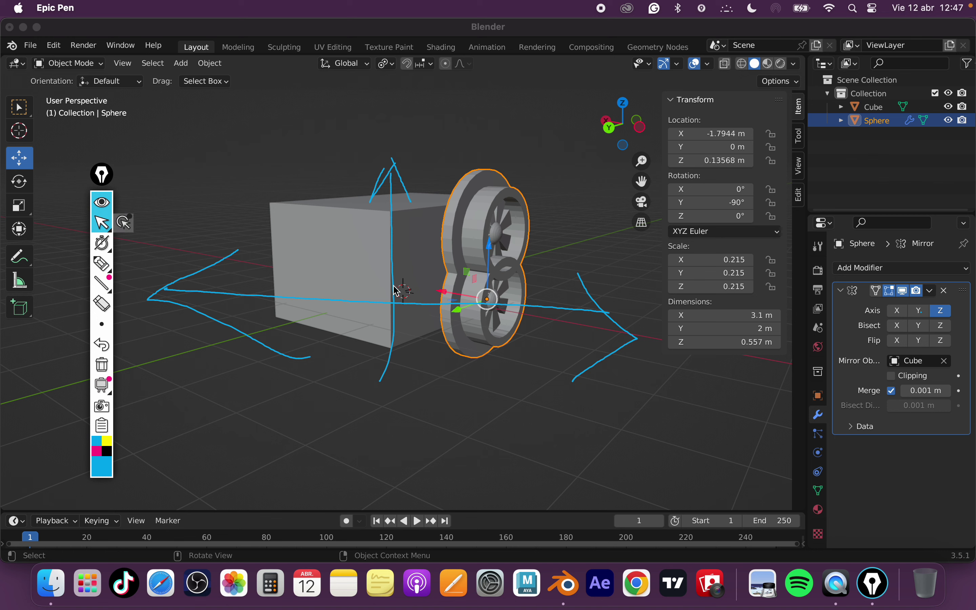
left_click(898, 310)
left_click(948, 314)
middle_click_drag(566, 407, 653, 420)
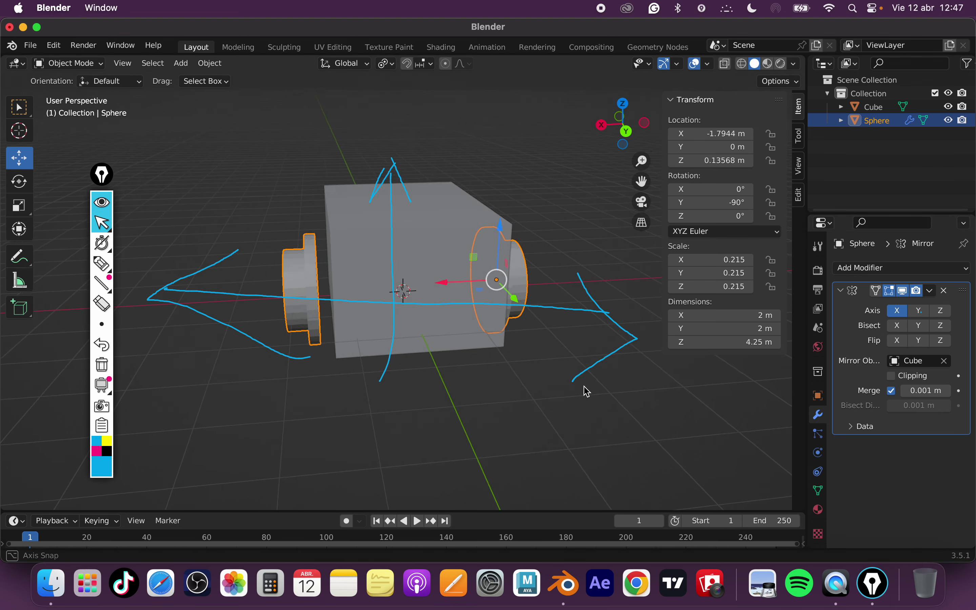
middle_click_drag(583, 387, 549, 392)
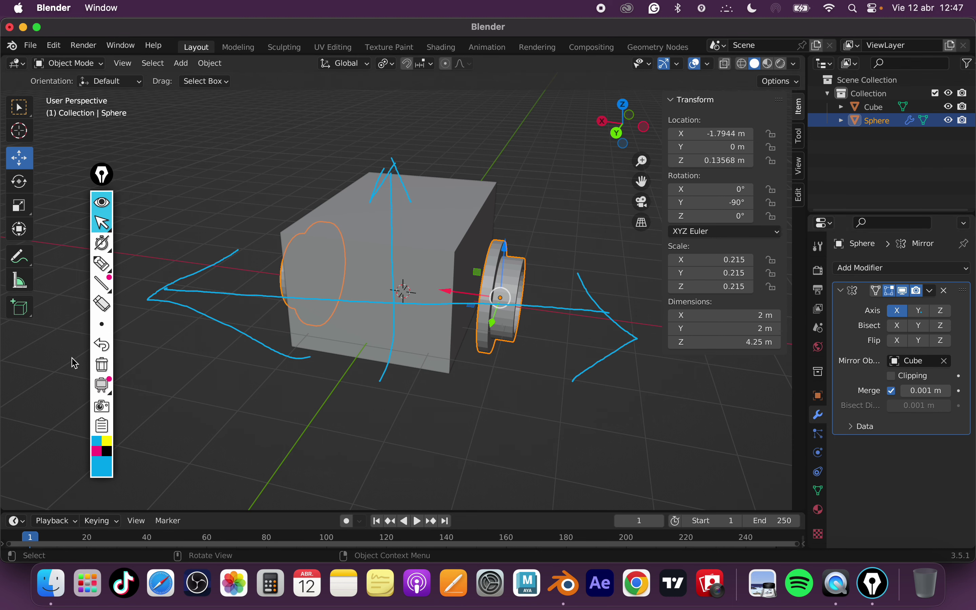
left_click(103, 368)
Move the wheel along X to -1.9831 m.
mouse_move(511, 408)
middle_mouse_down()
mouse_move(433, 403)
mouse_move(530, 408)
mouse_move(475, 344)
mouse_move(507, 353)
middle_mouse_up()
left_click(537, 411)
scroll(478, 354, "up", 2)
left_click(498, 325)
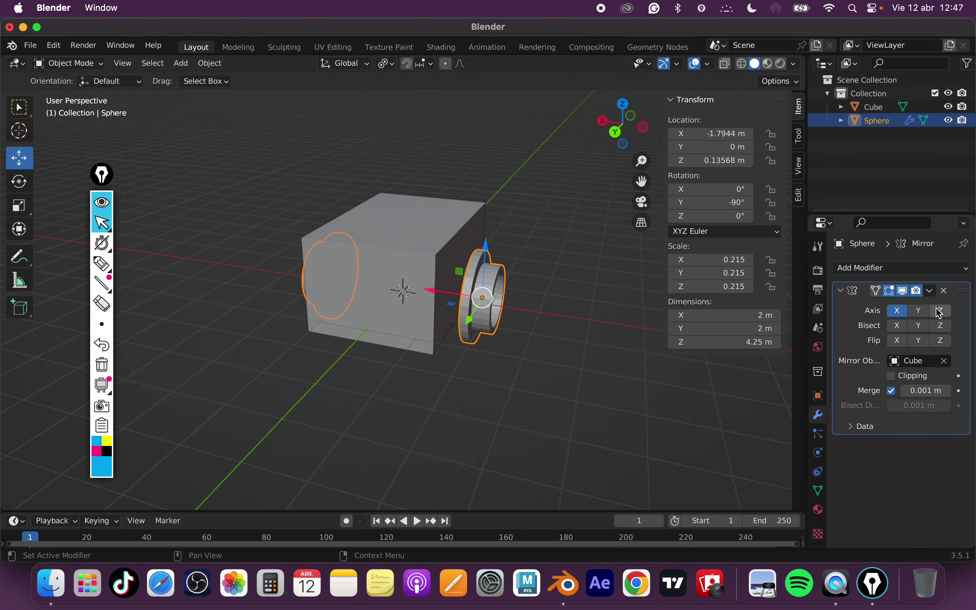
mouse_move(548, 386)
middle_mouse_down()
mouse_move(555, 375)
mouse_move(543, 376)
middle_mouse_up()
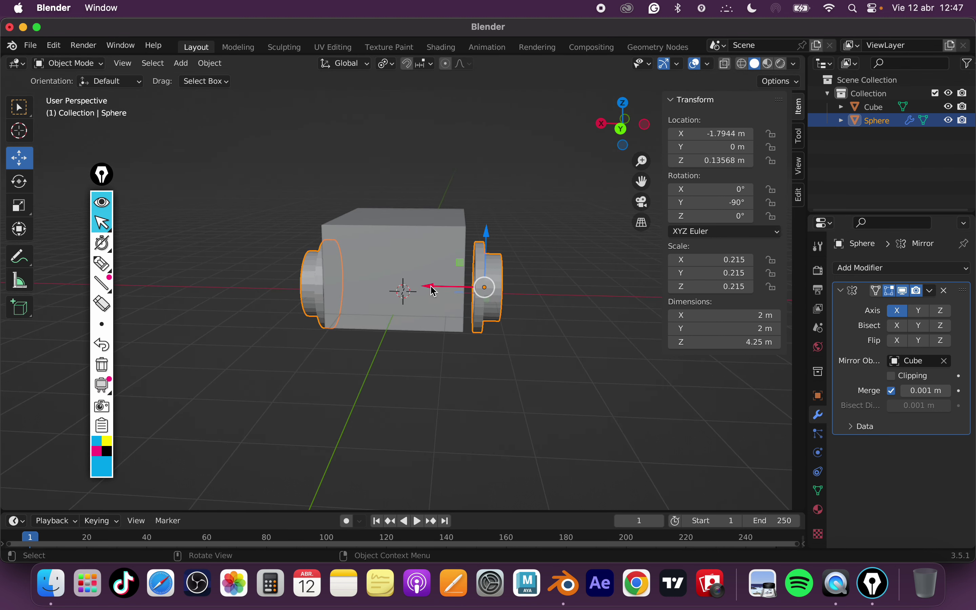
left_click_drag(435, 291, 479, 365)
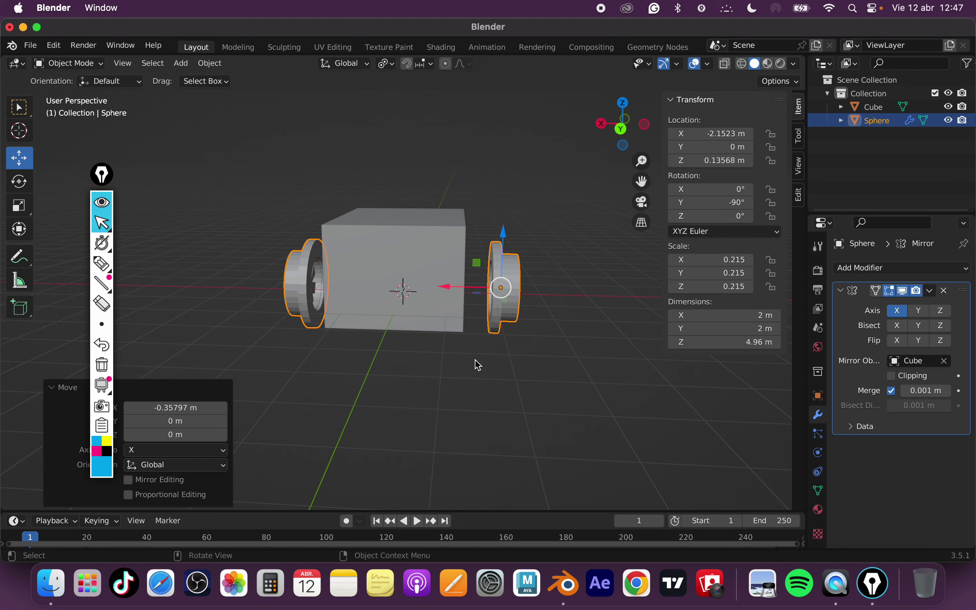
scroll(479, 365, "up", 2)
left_click_drag(487, 296, 501, 312)
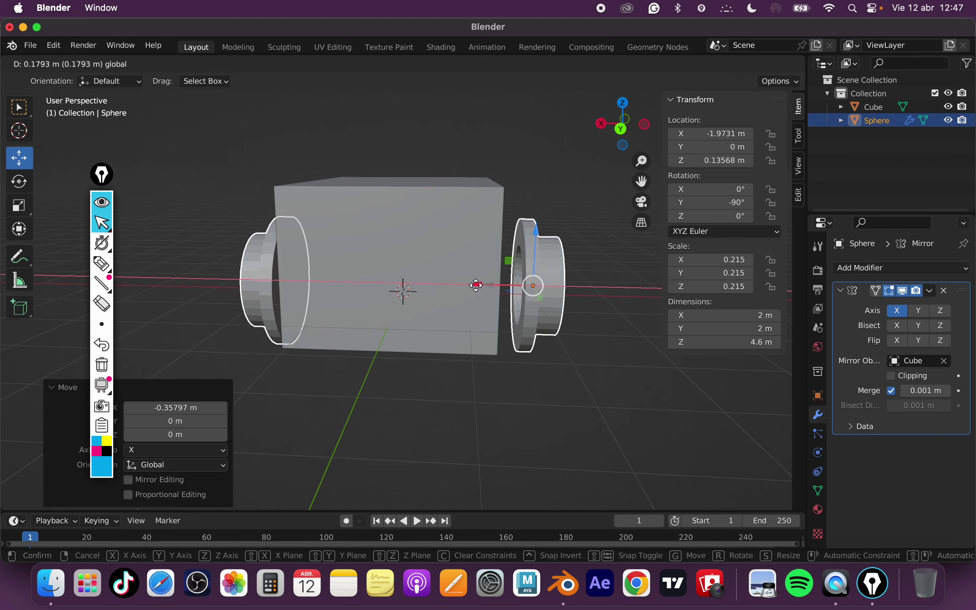
middle_click_drag(501, 311, 451, 385)
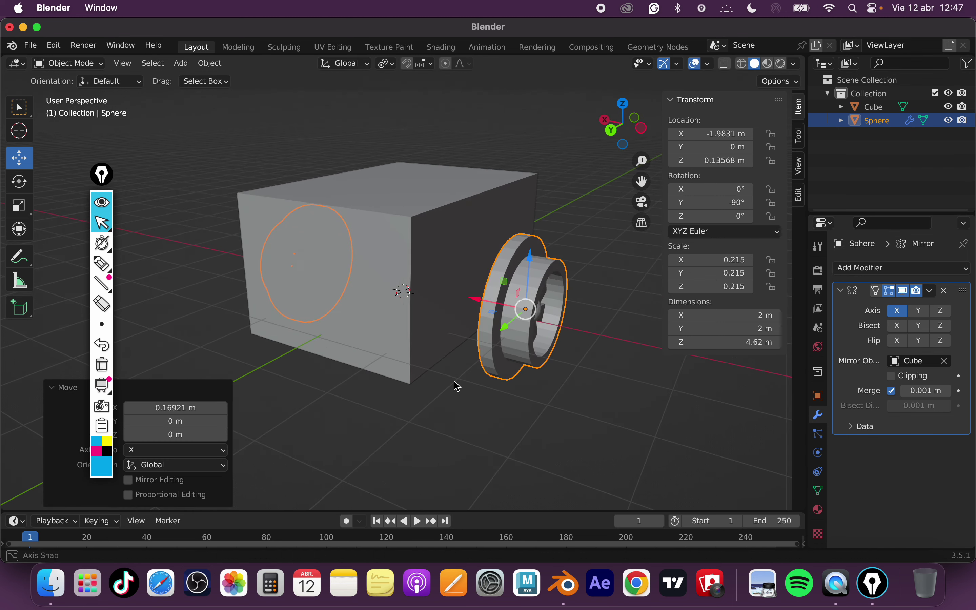
Try applying the wheel's Mirror modifier, then undo to restore it.
left_click(931, 291)
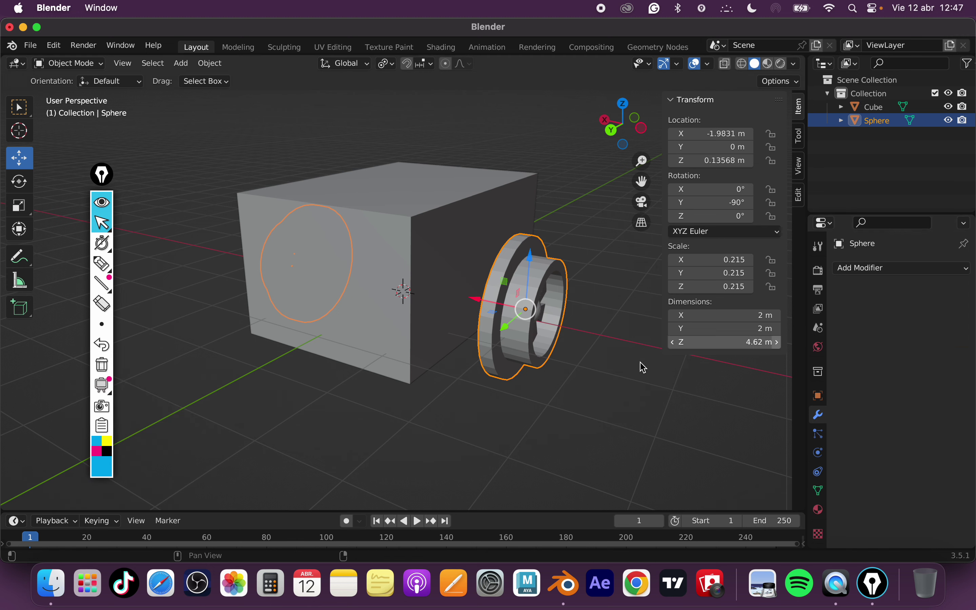
middle_click_drag(641, 366, 549, 393)
left_click(549, 392)
left_click(557, 260)
left_click(405, 327)
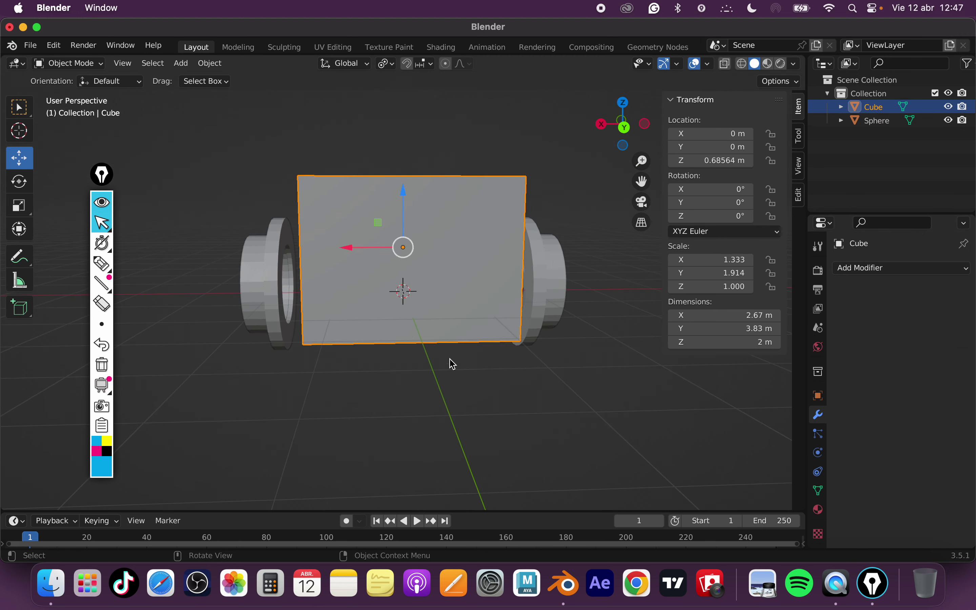
middle_click_drag(453, 364, 435, 376)
mouse_move(507, 382)
middle_mouse_down()
mouse_move(560, 305)
mouse_move(649, 342)
mouse_move(522, 390)
mouse_move(544, 381)
middle_mouse_up()
left_click(560, 305)
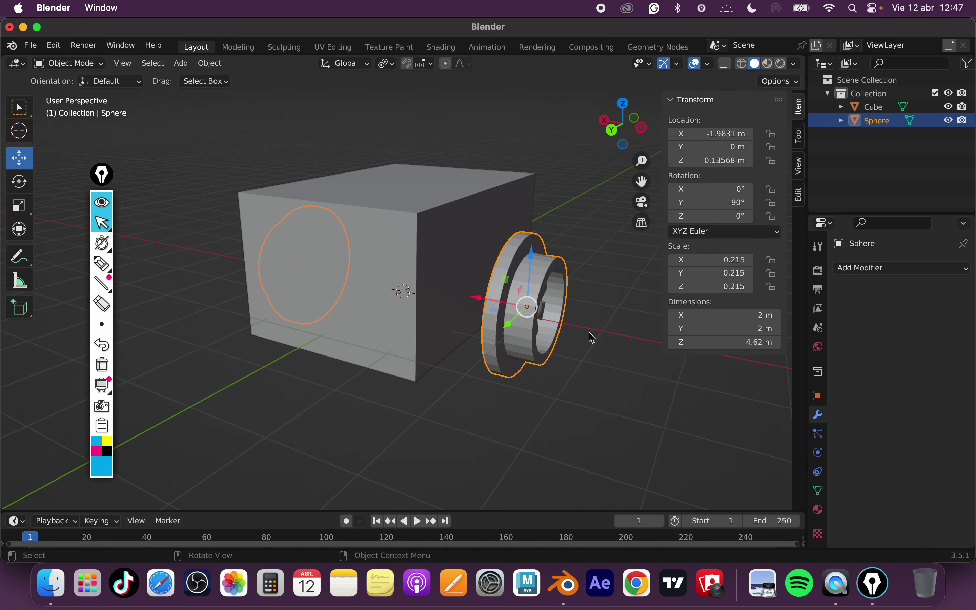
middle_click_drag(593, 338, 627, 330)
key("ctrl+z")
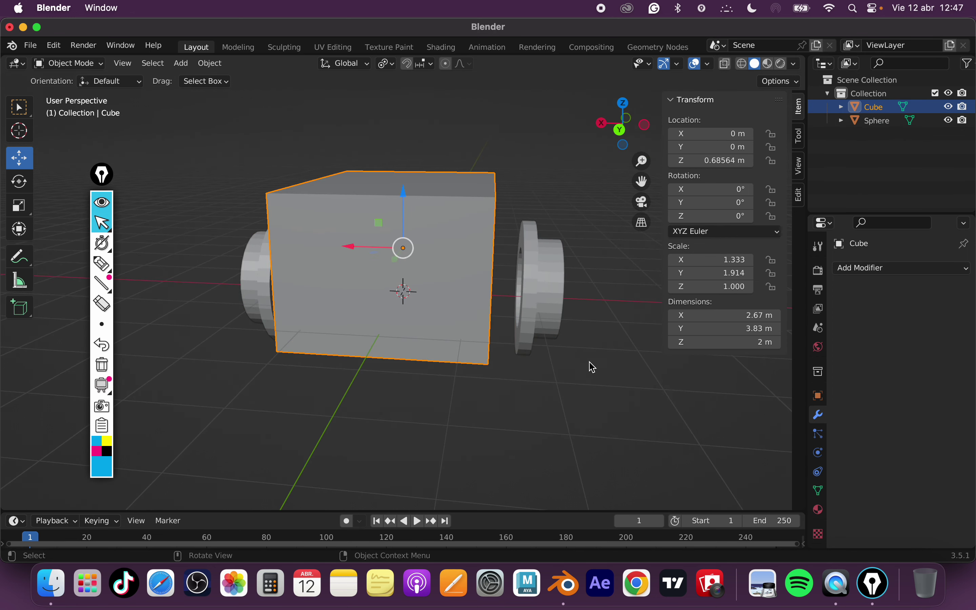
left_click(552, 308)
key("ctrl+z")
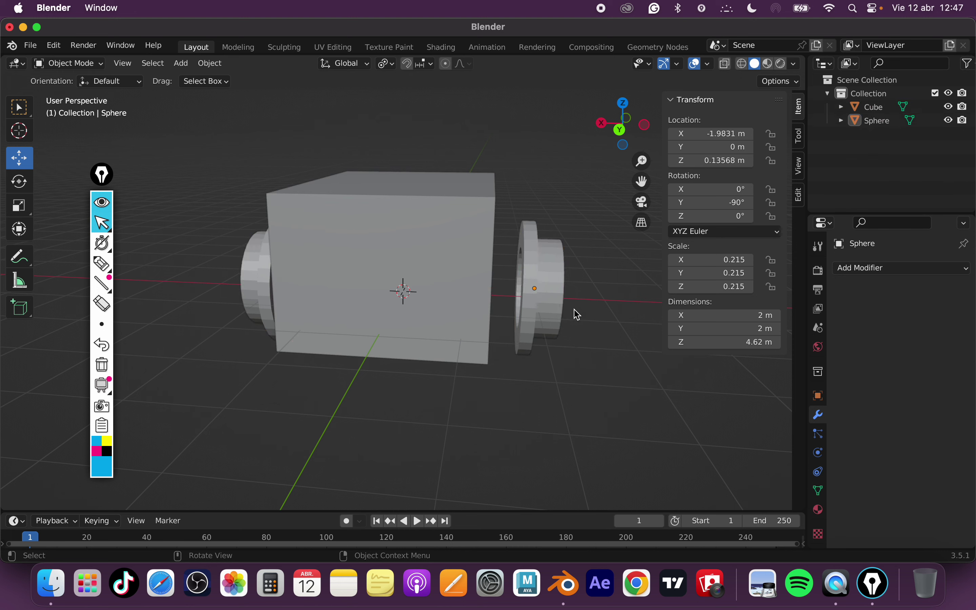
key("ctrl+shift+z")
key("ctrl+shift+z")
key("ctrl+shift+z")
Move the box body, then undo to put it back.
left_click(443, 265)
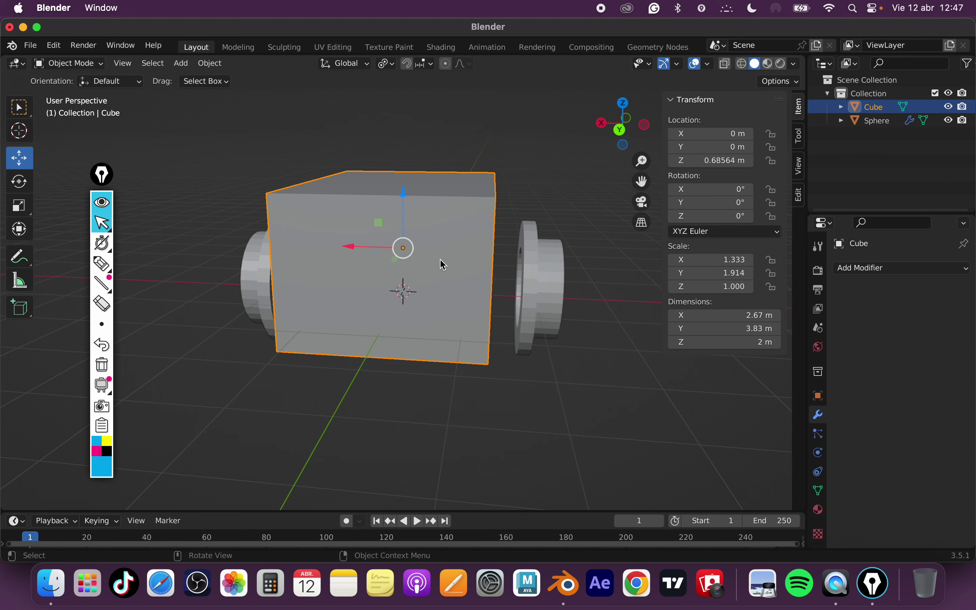
mouse_move(399, 248)
left_mouse_down()
mouse_move(346, 221)
mouse_move(381, 227)
left_mouse_up()
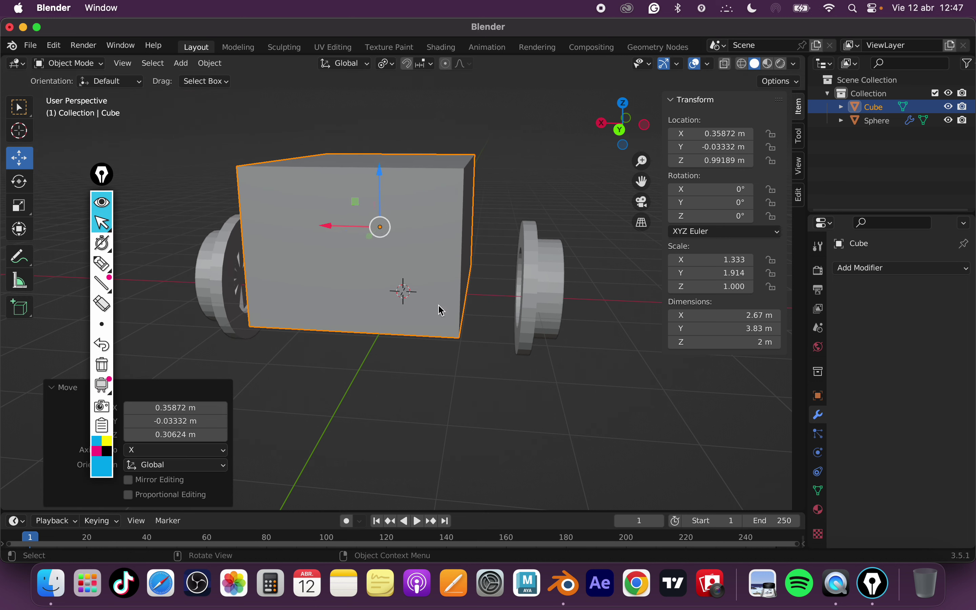
key("ctrl+z")
left_click(520, 412)
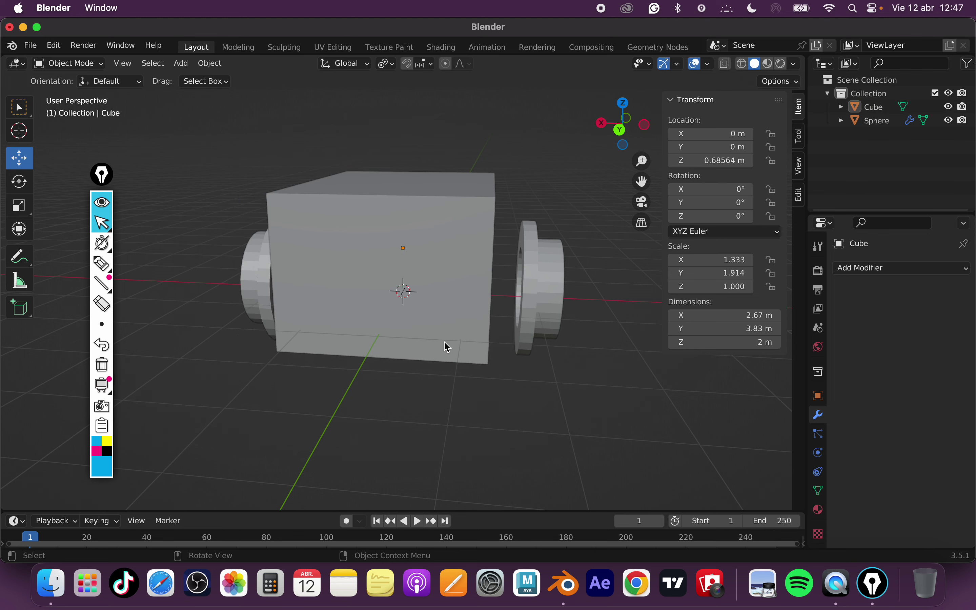
Apply the wheel's Mirror modifier and delete the Cube body.
left_click(516, 317)
left_click(934, 289)
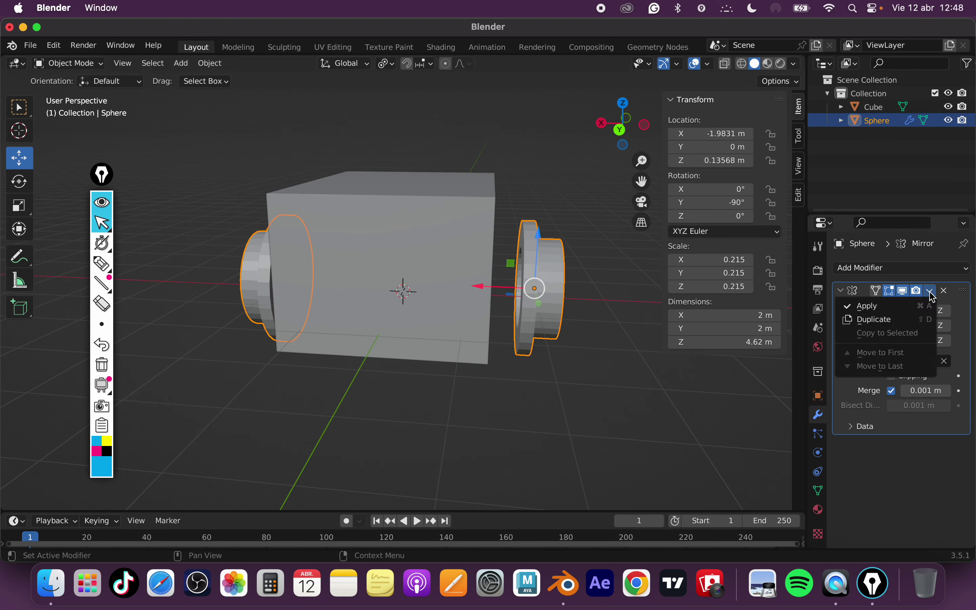
left_click(923, 306)
left_click(458, 318)
key("x")
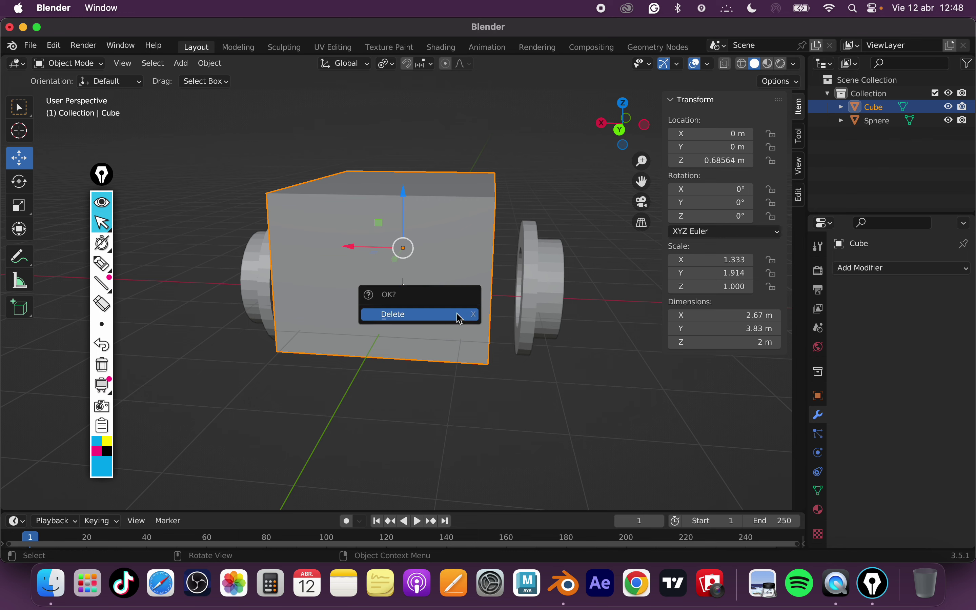
left_click(457, 318)
mouse_move(458, 317)
middle_mouse_down()
mouse_move(494, 341)
mouse_move(449, 370)
mouse_move(422, 359)
mouse_move(447, 342)
middle_mouse_up()
Separate the Sphere mesh by loose parts into Sphere through Sphere.007, back in Object Mode.
left_click(297, 313)
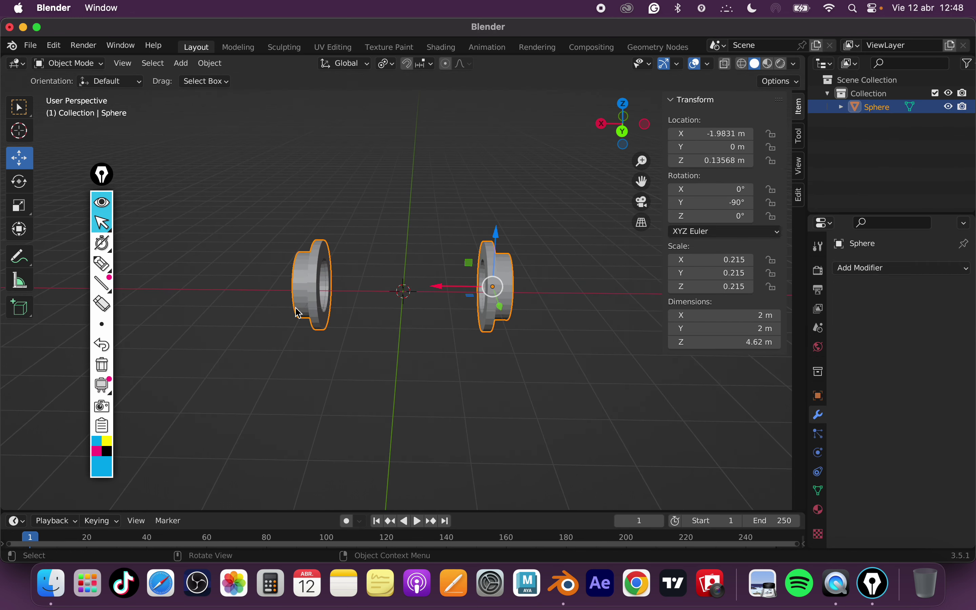
left_click(96, 64)
left_click(74, 94)
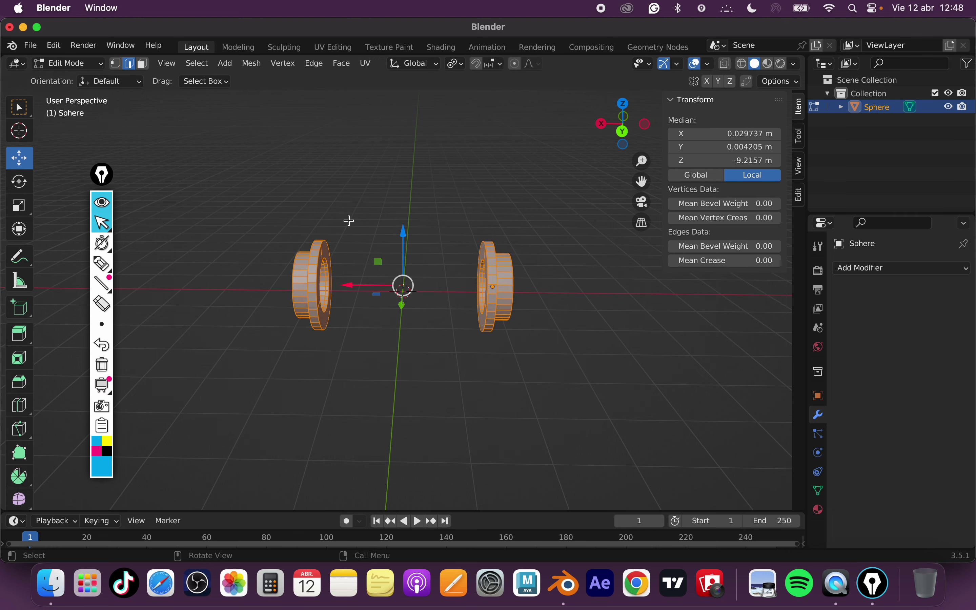
scroll(365, 225, "up", 1)
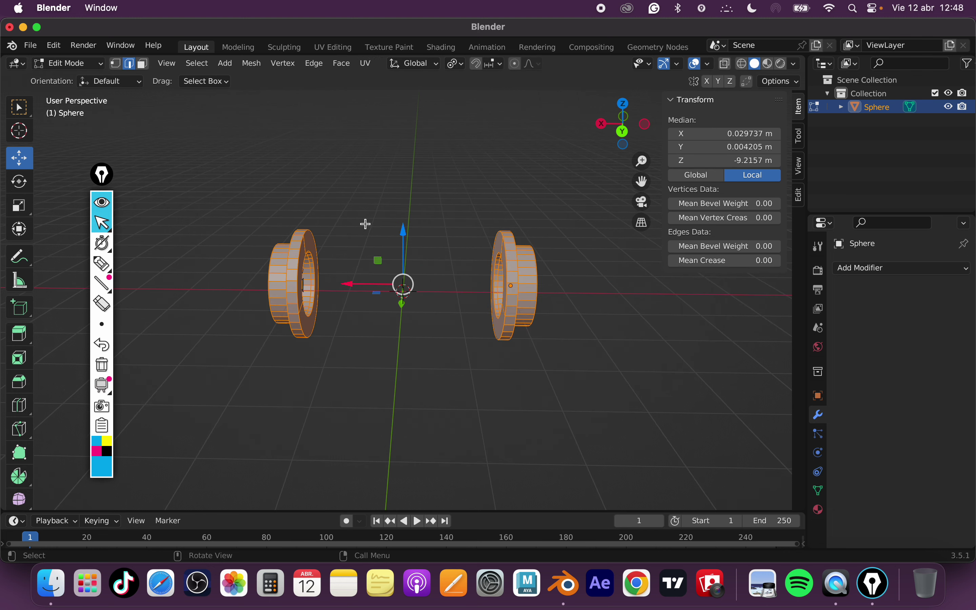
right_click(362, 201)
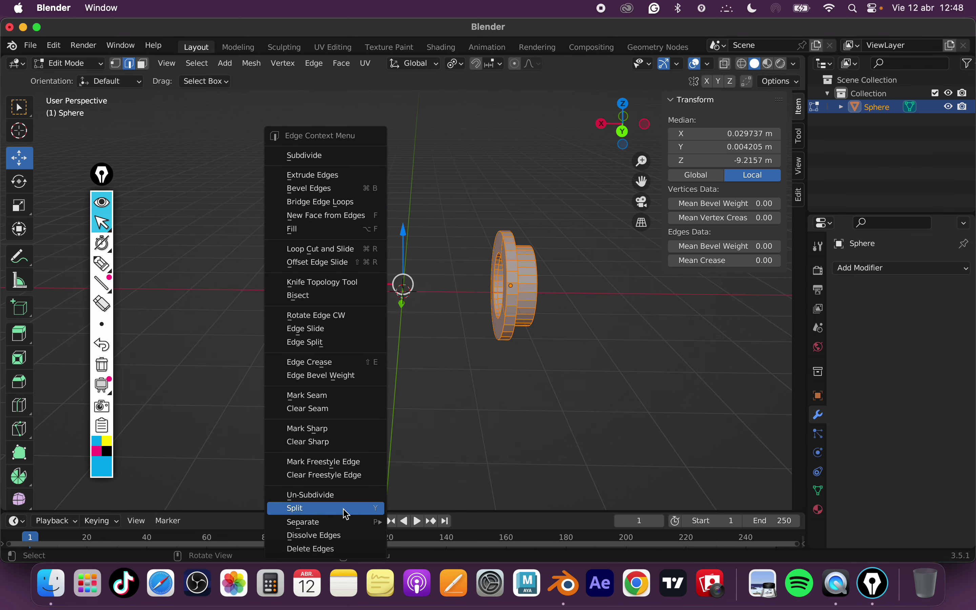
mouse_move(320, 521)
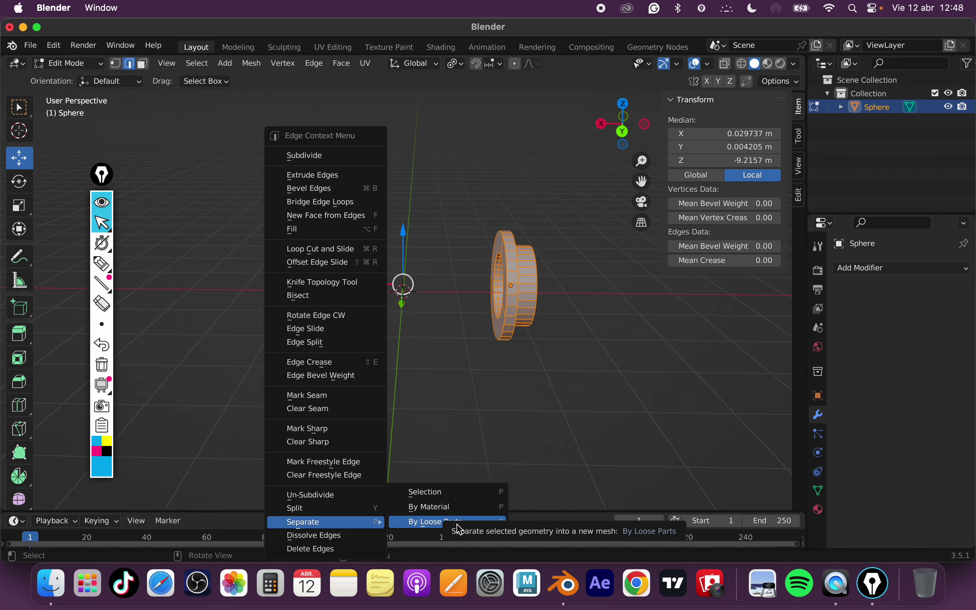
left_click(463, 526)
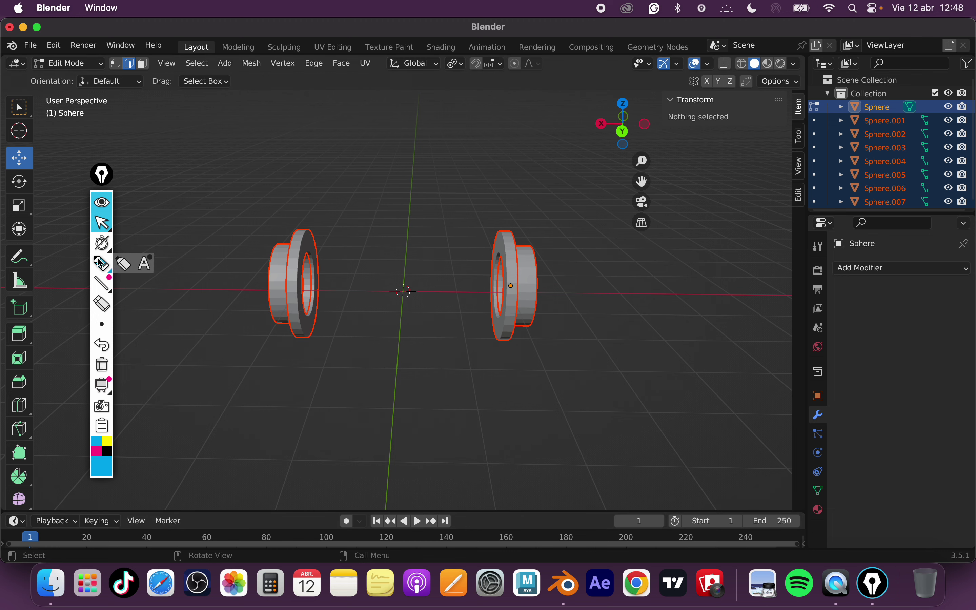
mouse_move(101, 243)
left_click(90, 71)
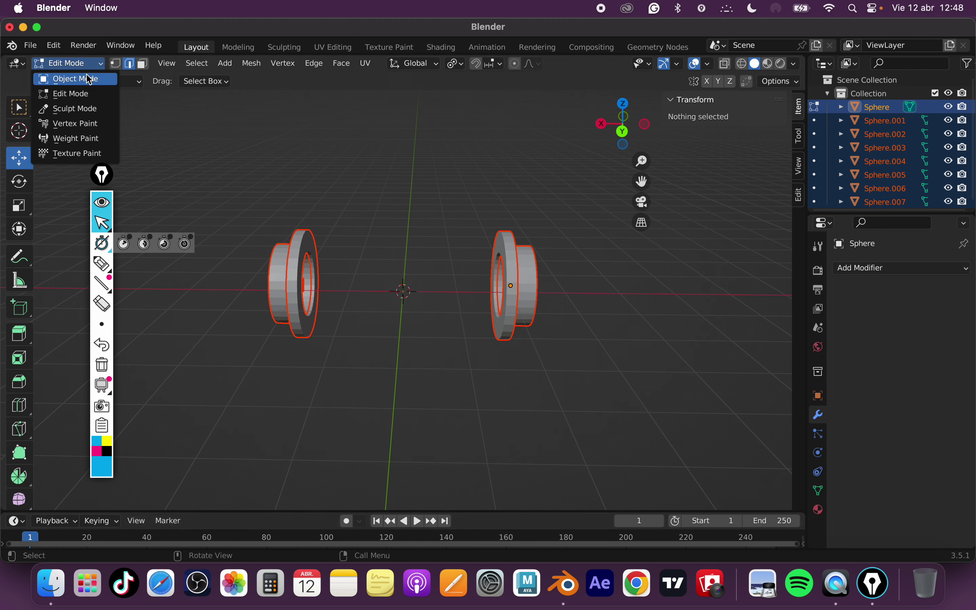
left_click(297, 291)
Join the left wheel's pieces into Sphere.006 and set its origin to geometry.
middle_click_drag(311, 344, 461, 313)
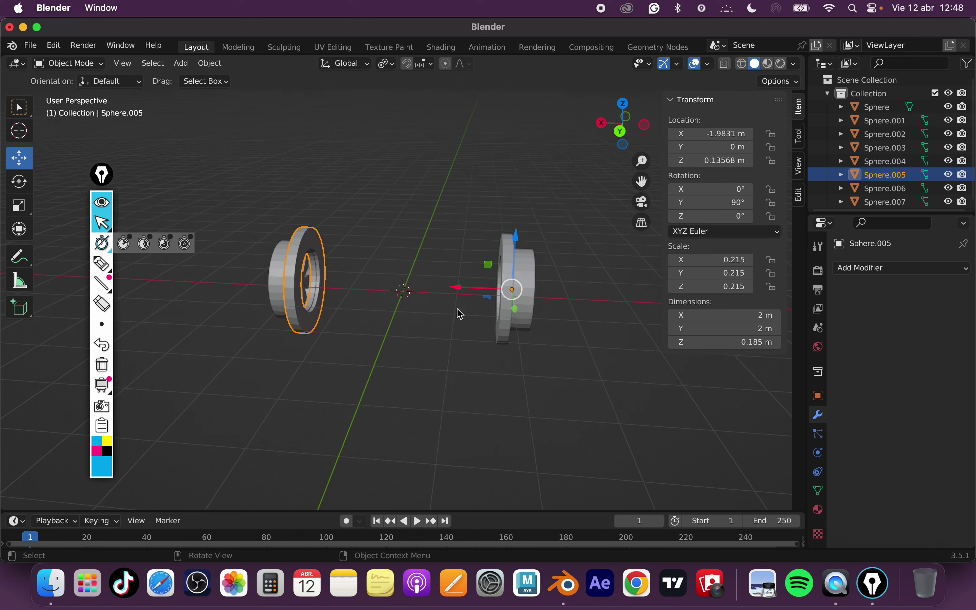
mouse_move(274, 291)
middle_mouse_down()
mouse_move(387, 353)
mouse_move(307, 278)
middle_mouse_up()
left_click(333, 339)
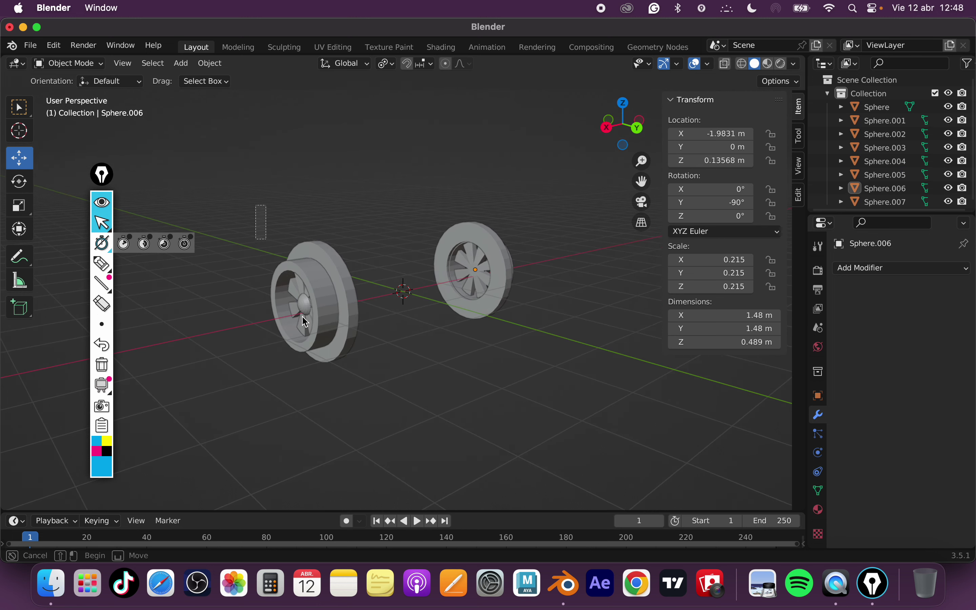
left_click_drag(256, 205, 383, 424)
right_click(339, 305)
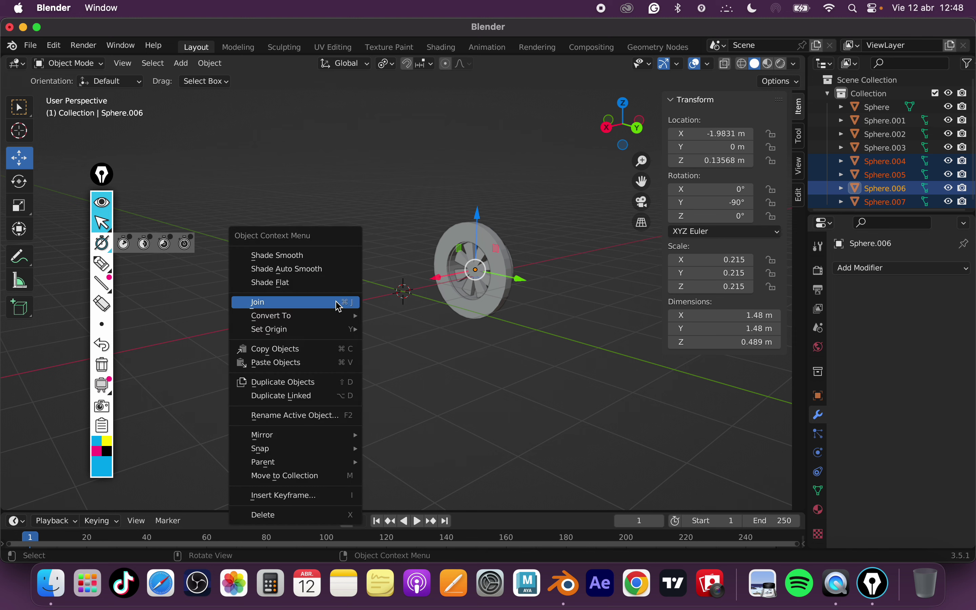
left_click(339, 306)
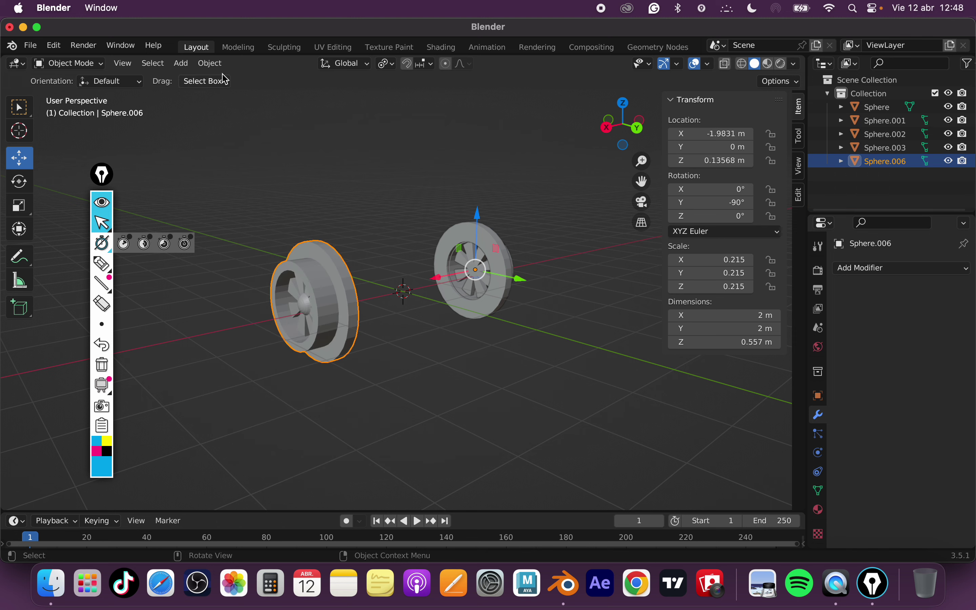
left_click(211, 63)
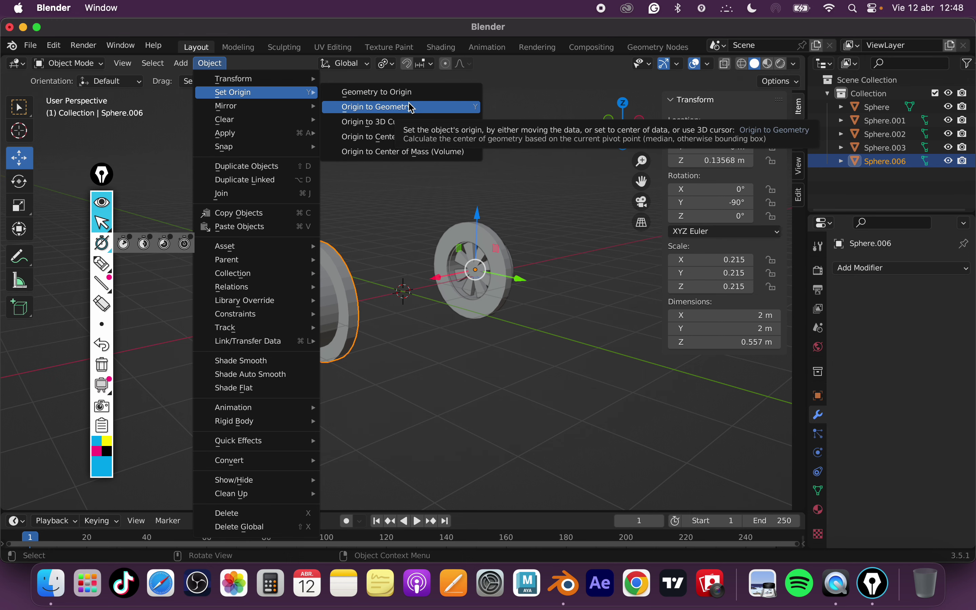
left_click(411, 108)
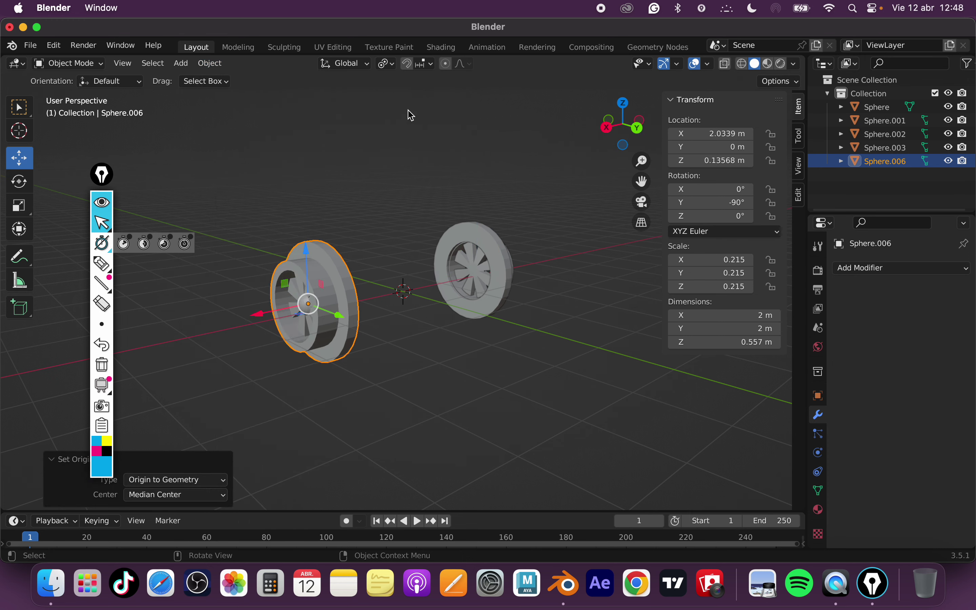
Join the right wheel's pieces into Sphere.001 and centre its origin on its geometry.
mouse_move(407, 234)
middle_mouse_down()
mouse_move(365, 235)
mouse_move(383, 246)
mouse_move(435, 335)
mouse_move(405, 346)
mouse_move(606, 364)
mouse_move(567, 355)
mouse_move(509, 261)
middle_mouse_up()
left_click(456, 160)
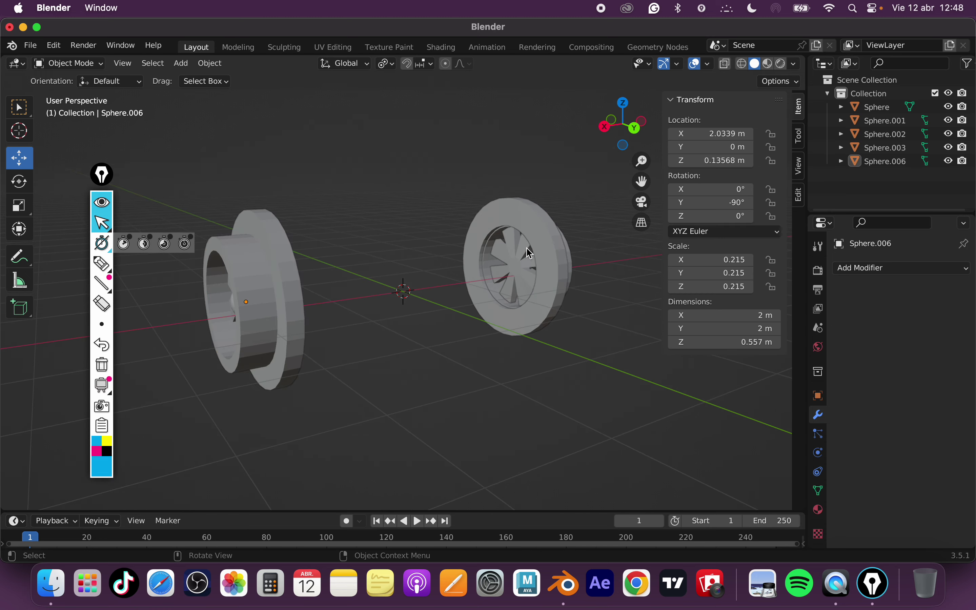
left_click(550, 258)
left_click(577, 337)
left_click_drag(454, 150, 600, 393)
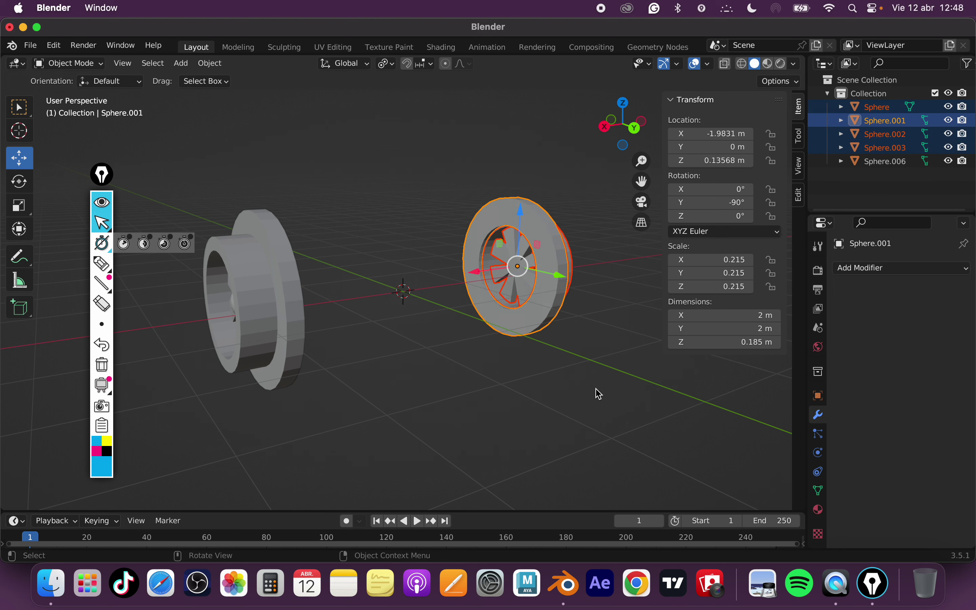
right_click(341, 174)
left_click(353, 176)
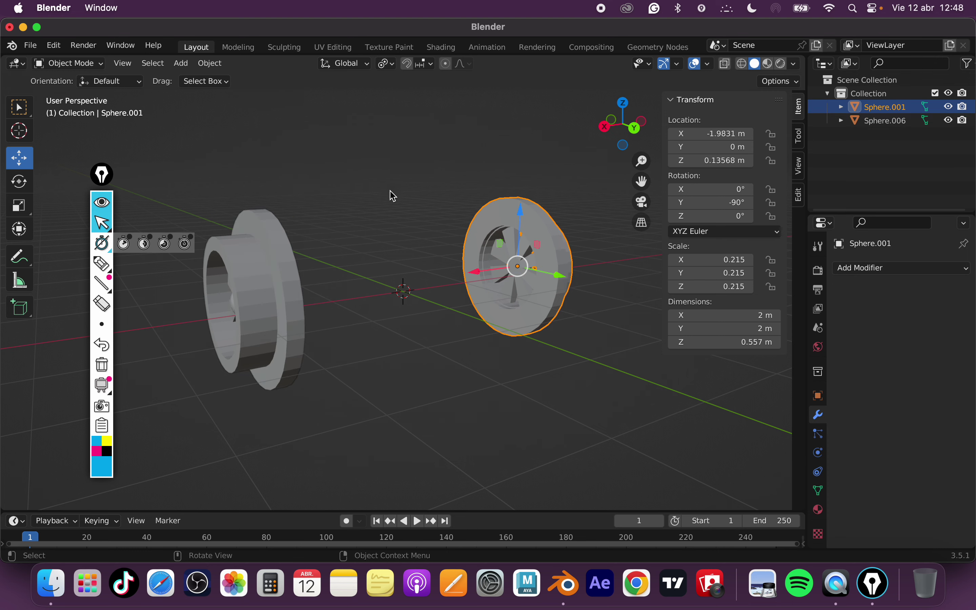
left_click(210, 64)
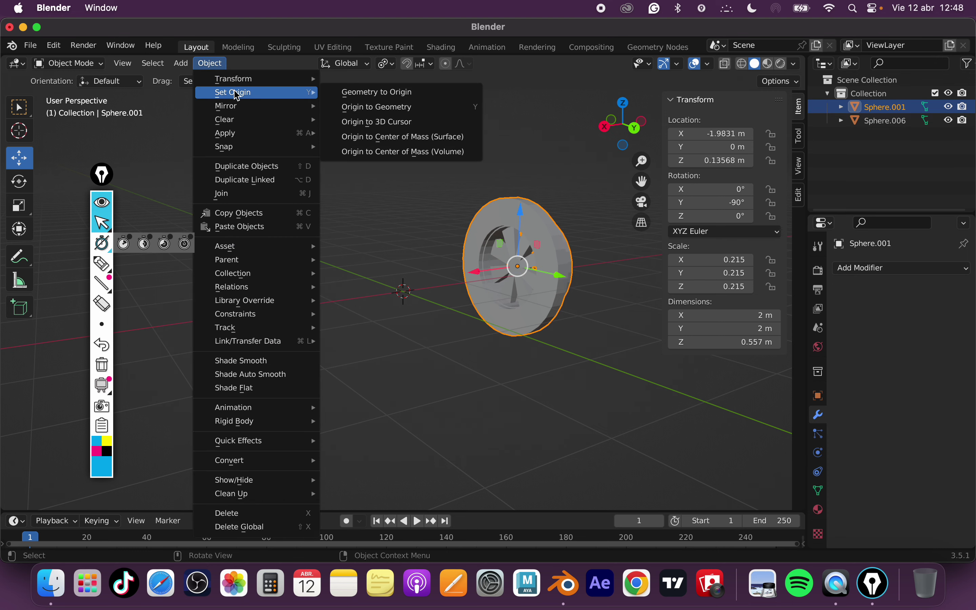
left_click(377, 103)
Select the left wheel, then wheel Sphere.001, and orbit to a side-on view.
mouse_move(446, 312)
middle_mouse_down()
mouse_move(357, 344)
mouse_move(398, 359)
middle_mouse_up()
left_click(355, 265)
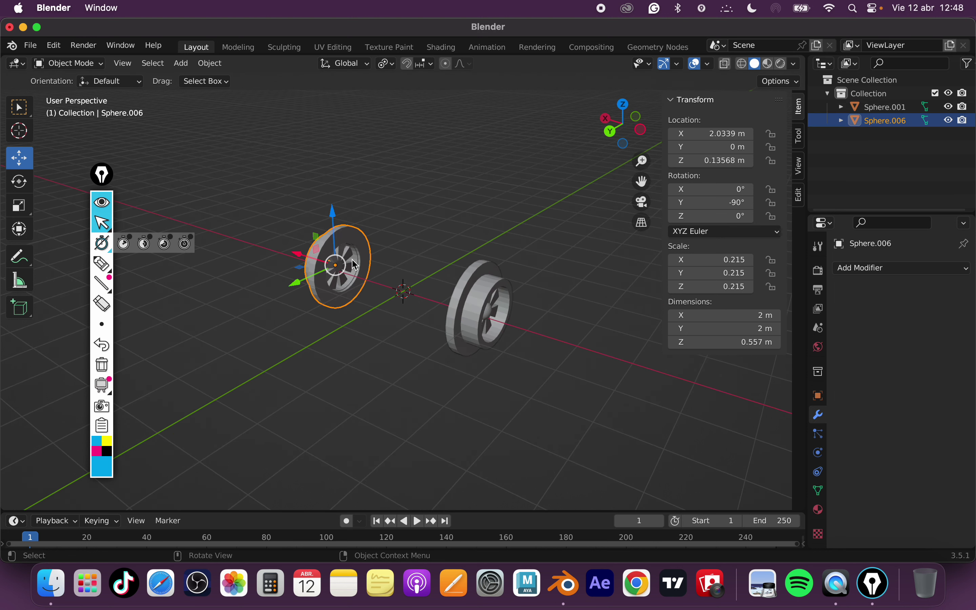
left_click(492, 329)
mouse_move(490, 387)
middle_mouse_down()
mouse_move(555, 360)
mouse_move(404, 322)
mouse_move(417, 324)
middle_mouse_up()
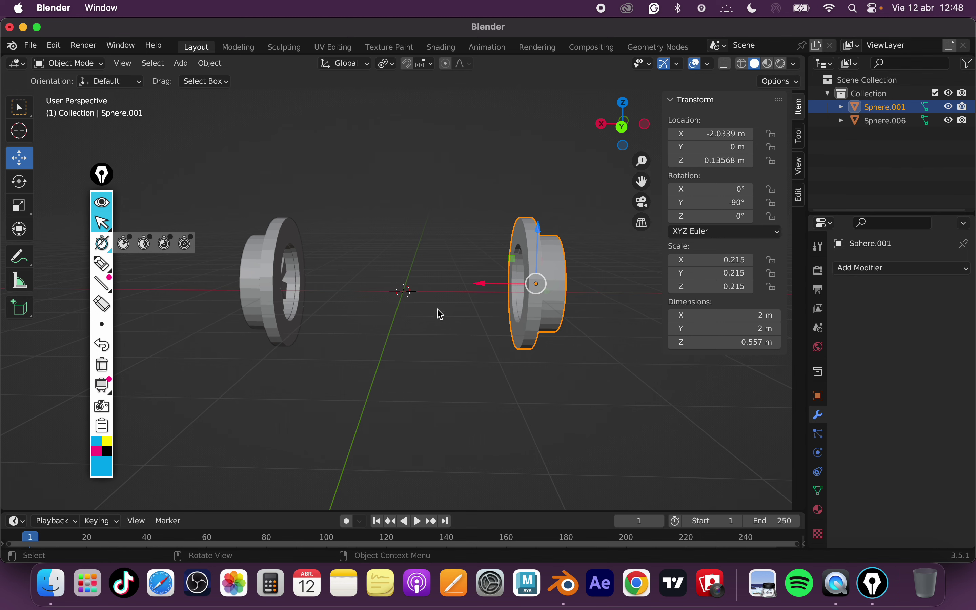
Give wheel Sphere.001 an Array modifier with count 2 and relative offset X 1.0.
middle_click_drag(462, 392, 376, 390)
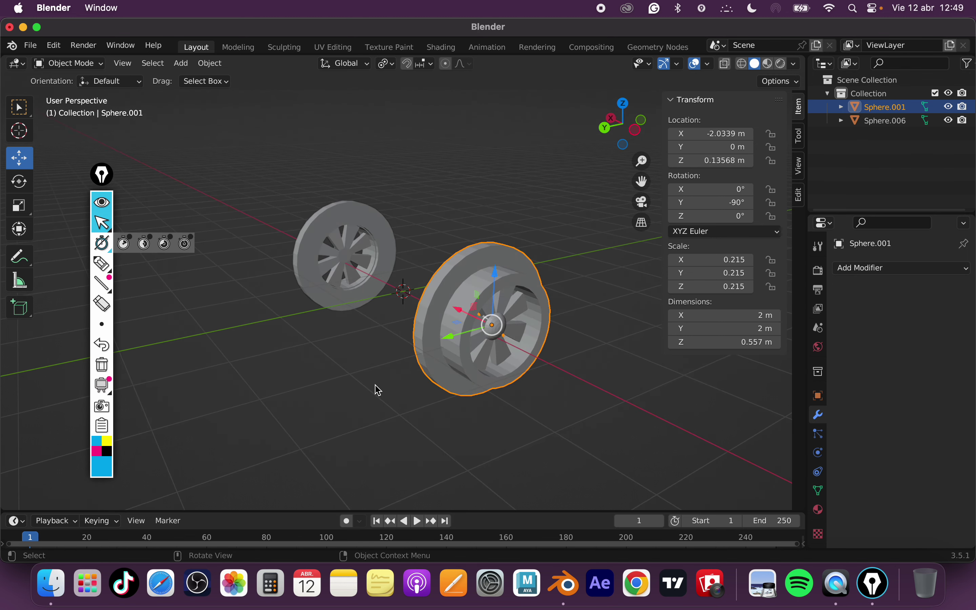
middle_click_drag(450, 383, 383, 381, "shift")
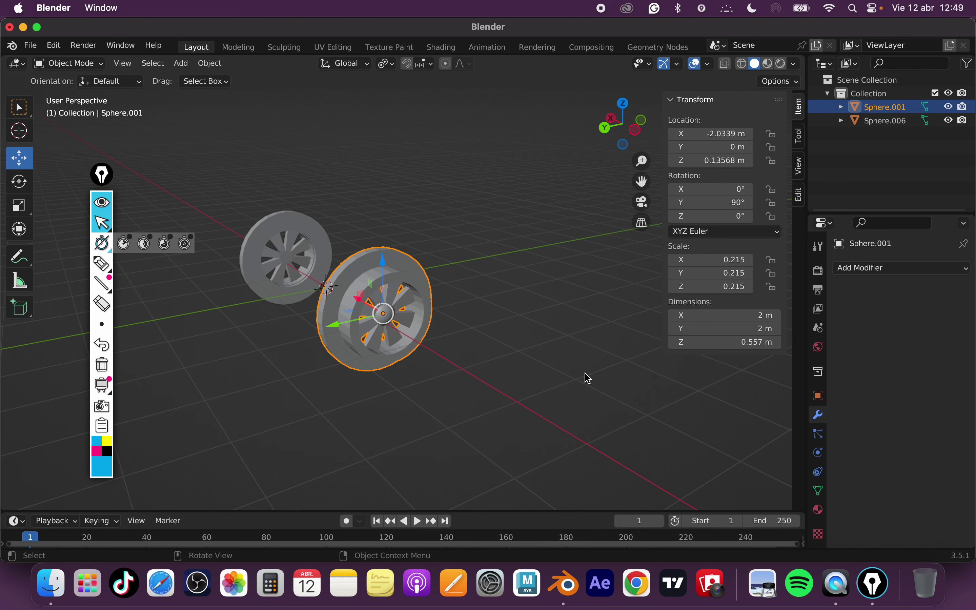
middle_click_drag(588, 378, 541, 371)
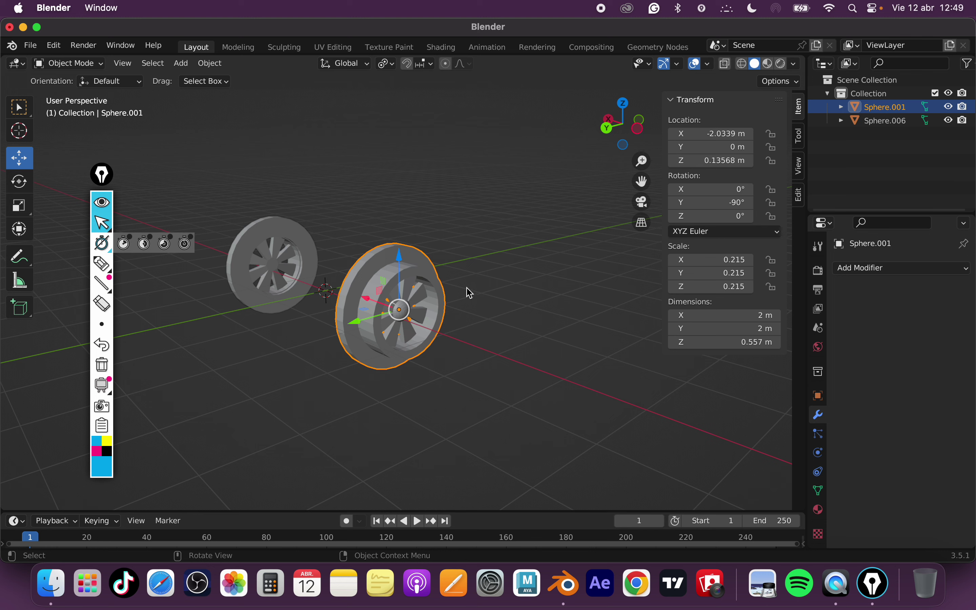
left_click(866, 275)
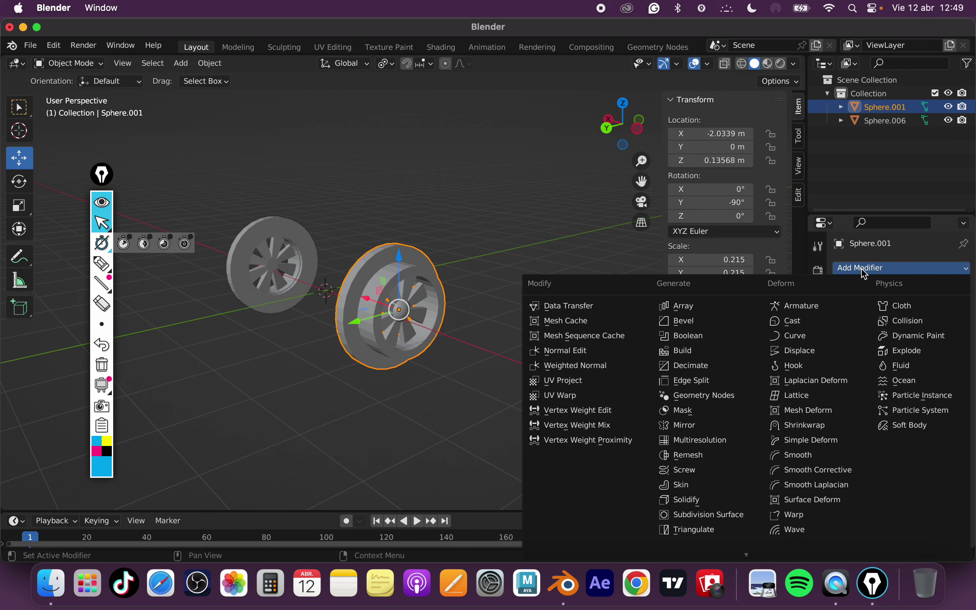
left_click(708, 308)
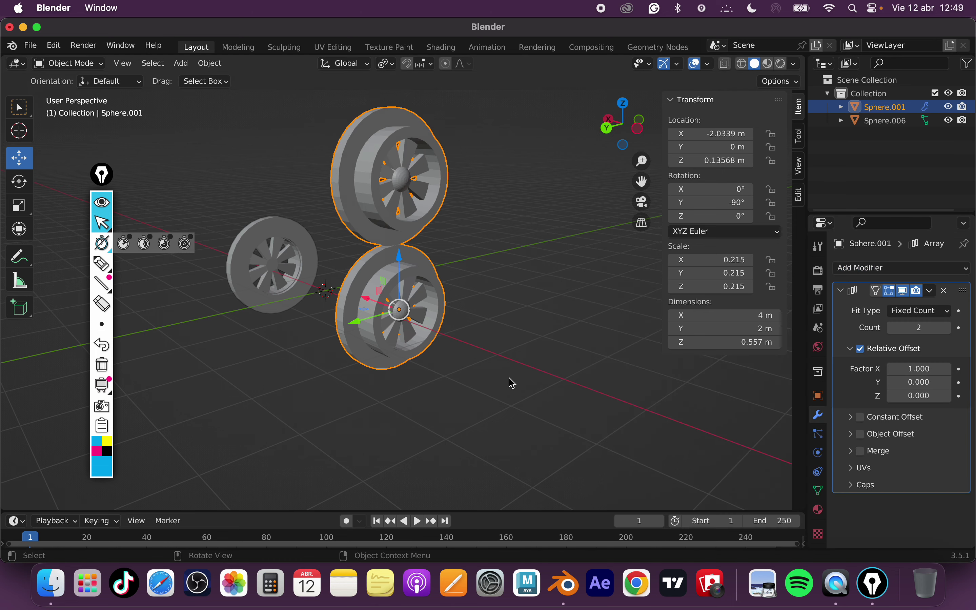
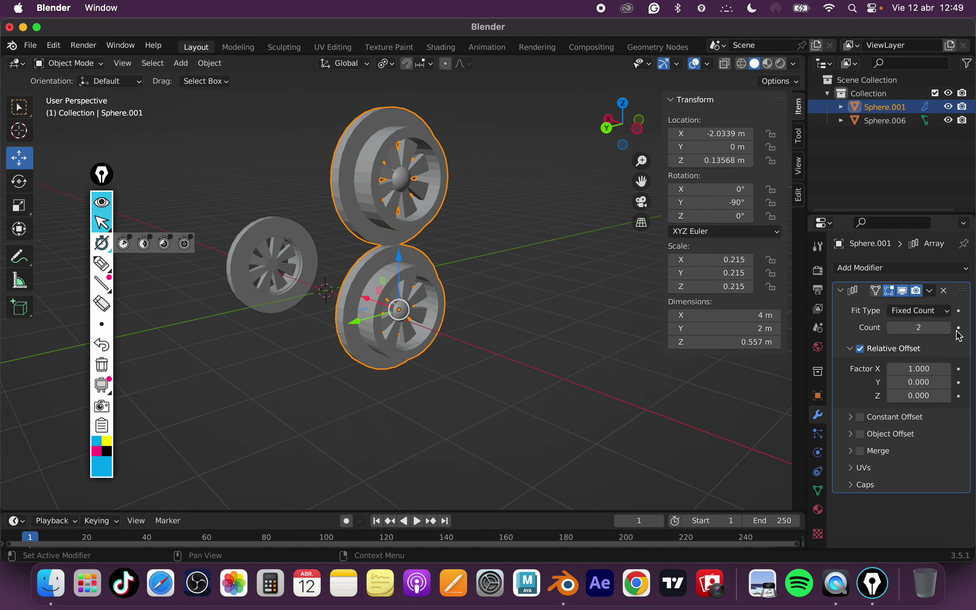
Set the wheel array's Count to 5.
left_click(921, 327)
type("5")
key("Return")
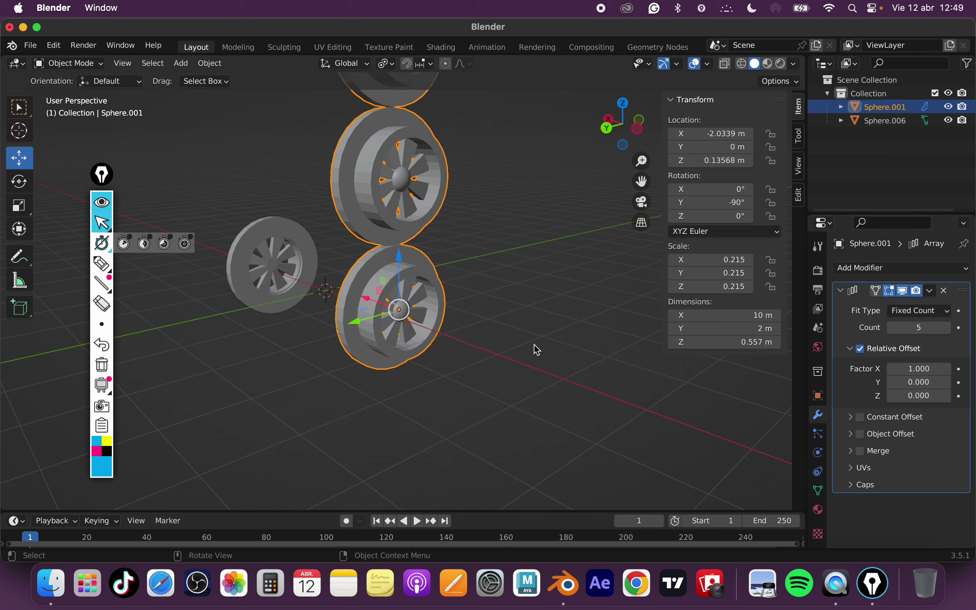
Draw annotation strokes across the viewport over the wheels, then exit annotation mode.
left_click(102, 264)
mouse_move(209, 358)
left_mouse_down()
mouse_move(545, 290)
mouse_move(571, 276)
left_mouse_up()
mouse_move(534, 267)
left_mouse_down()
mouse_move(589, 269)
mouse_move(579, 310)
left_mouse_up()
mouse_move(269, 313)
left_mouse_down()
mouse_move(206, 357)
mouse_move(290, 367)
left_mouse_up()
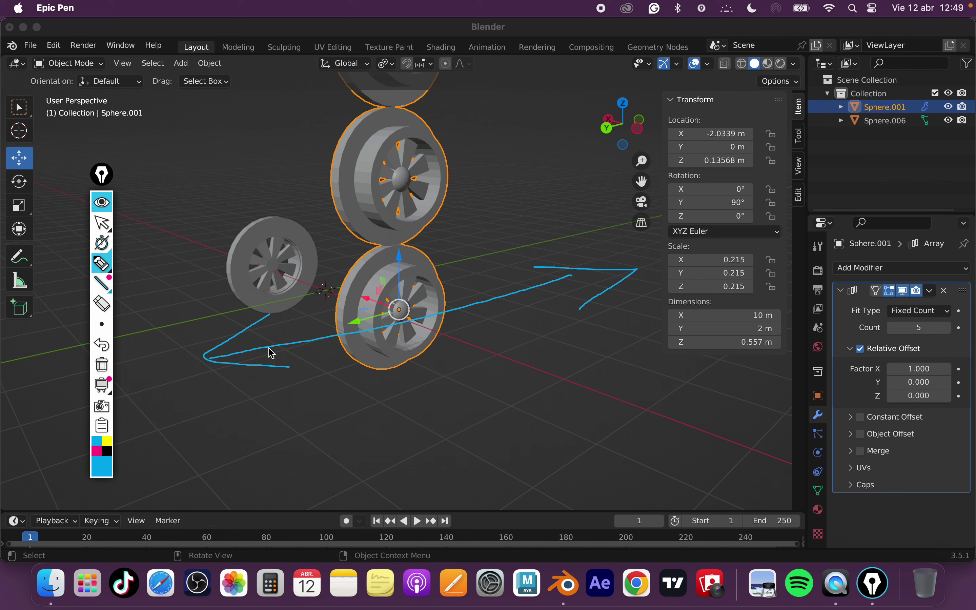
left_click(106, 231)
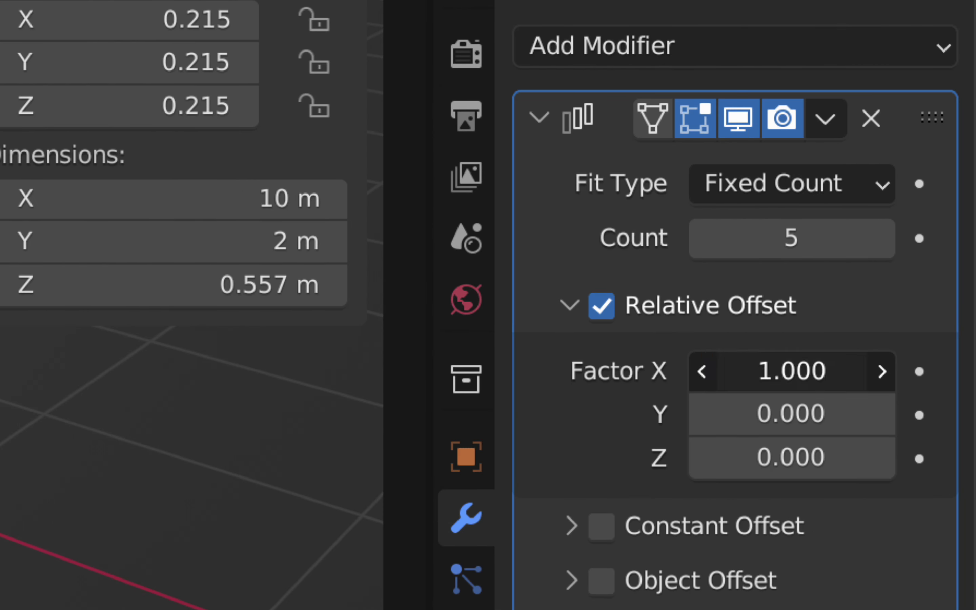
Set the Relative Offset Factor X to 0 and Y to 1 so copies run along Y.
left_click(939, 368)
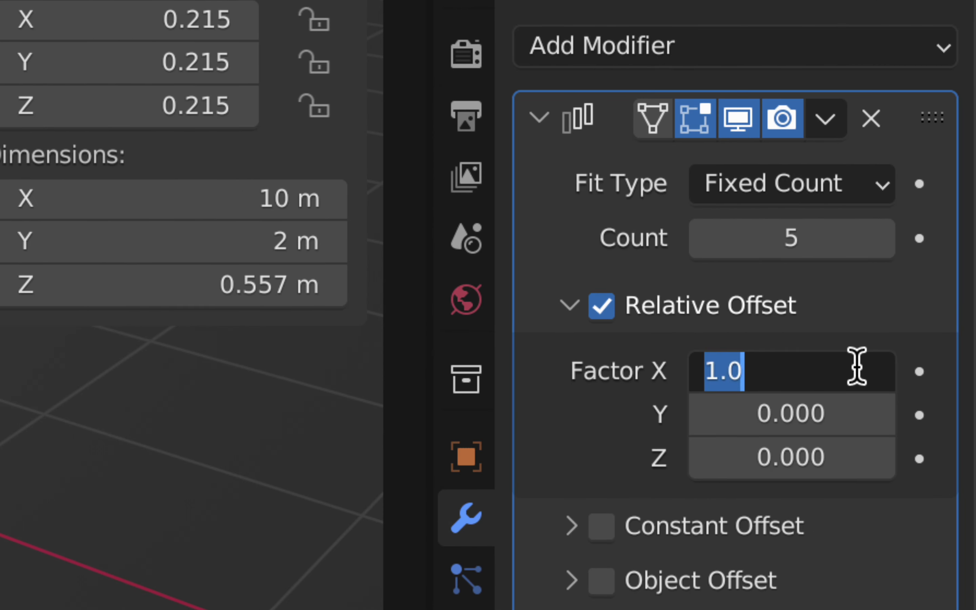
type("0")
key("Return")
left_click(845, 413)
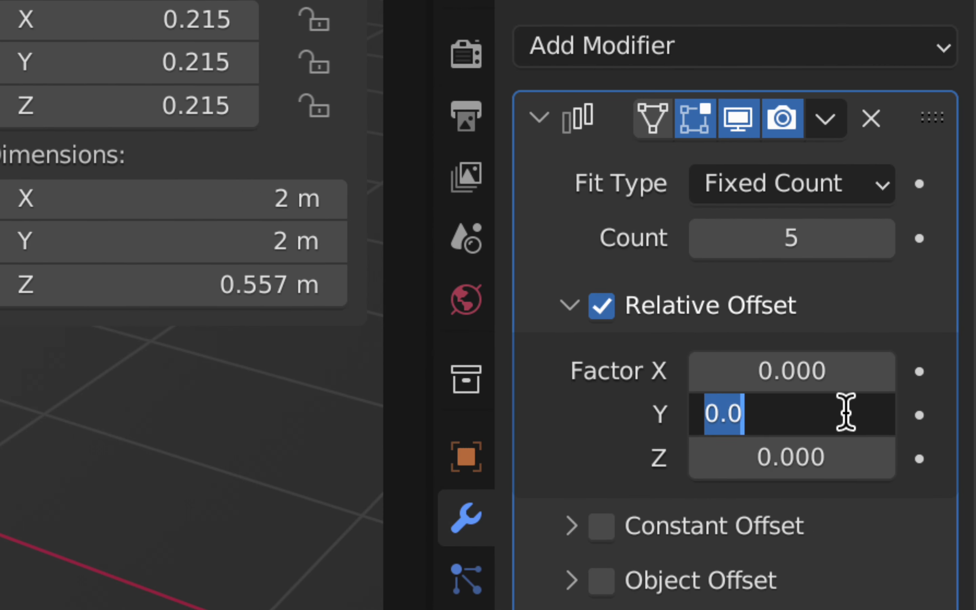
type("1")
key("Return")
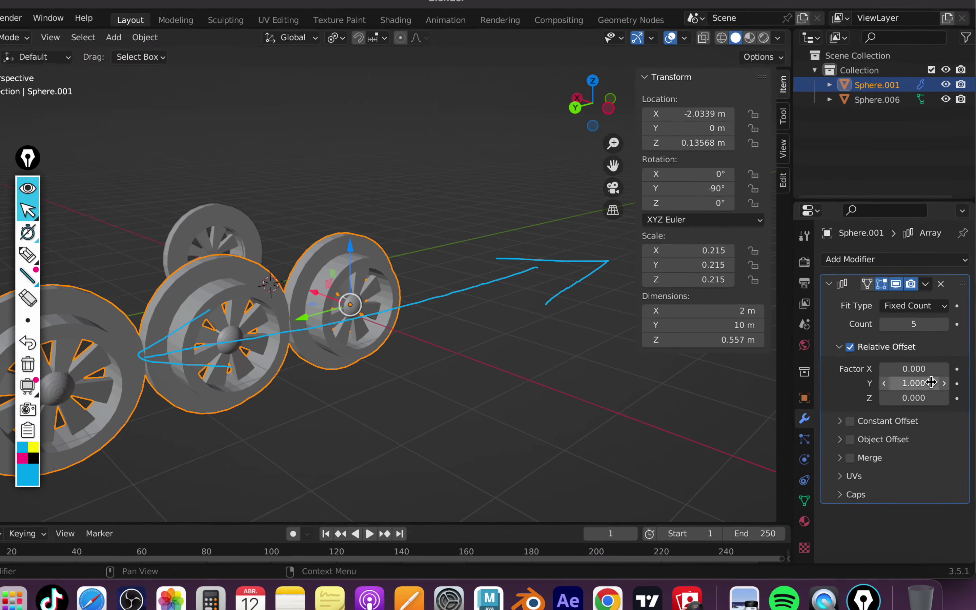
scroll(474, 412, "down", 3)
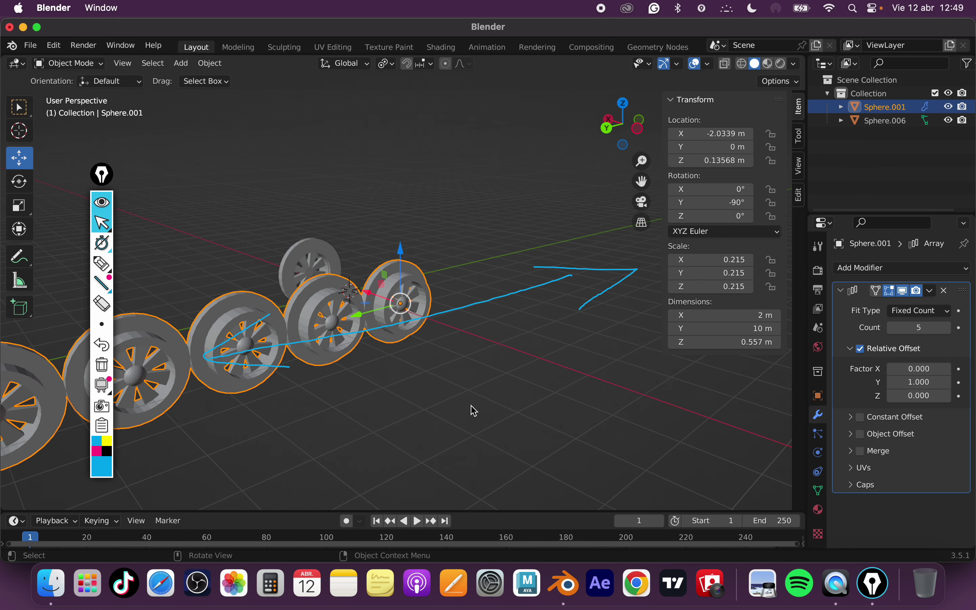
scroll(474, 411, "down", 1)
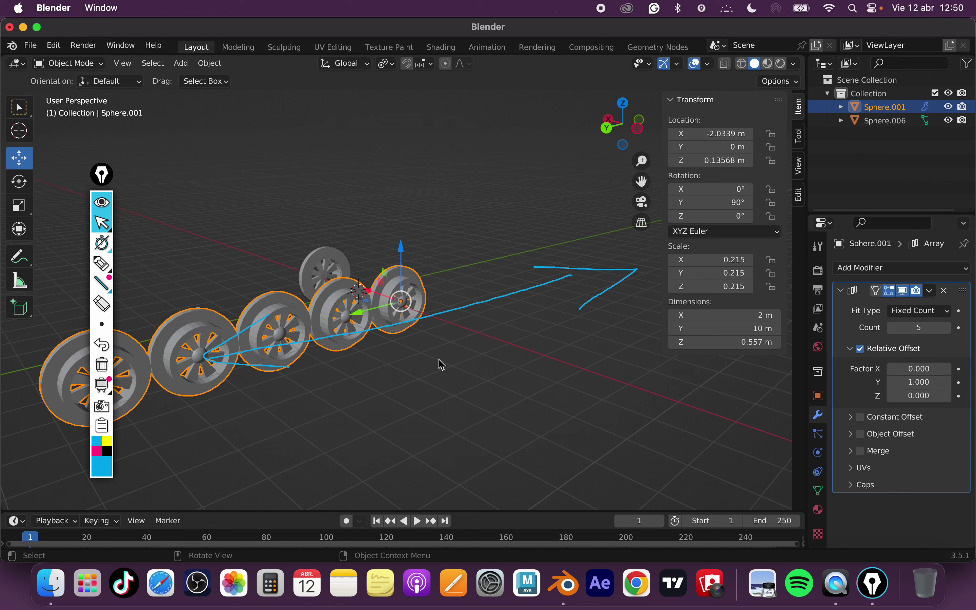
left_click(931, 380)
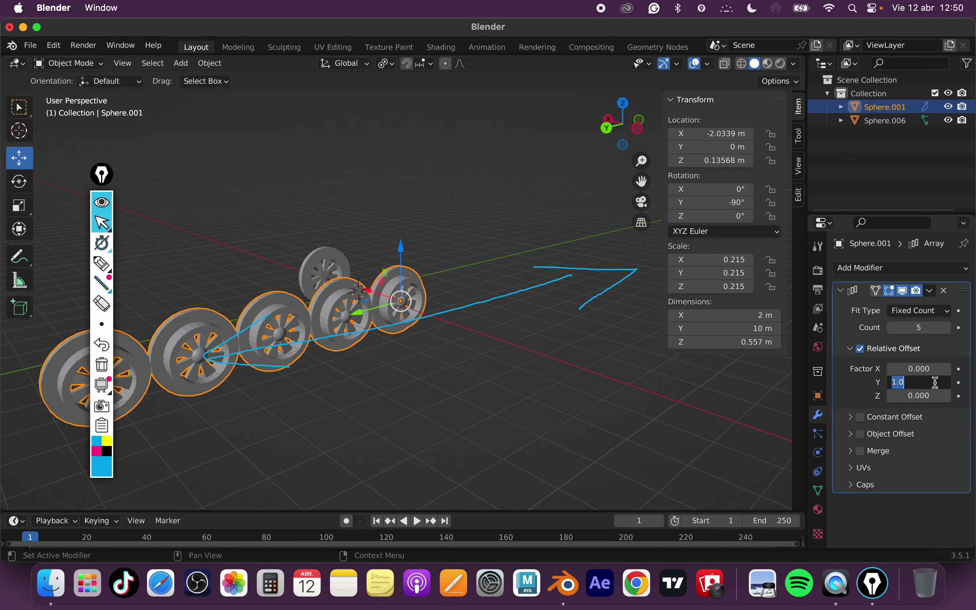
Recommit the Y offset of 1 and keep the copy count at 5.
type("1")
key("Return")
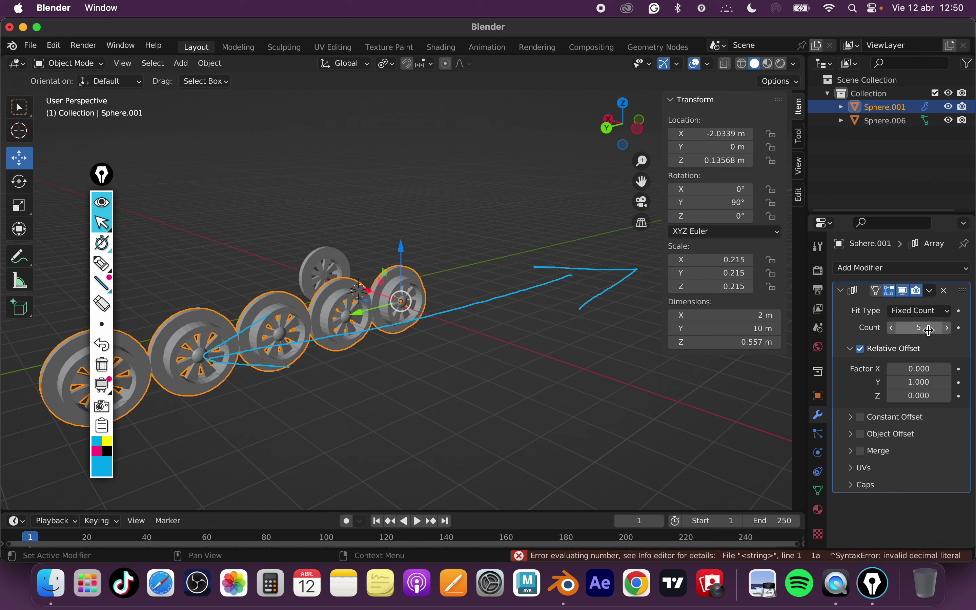
left_click(929, 328)
key("Return")
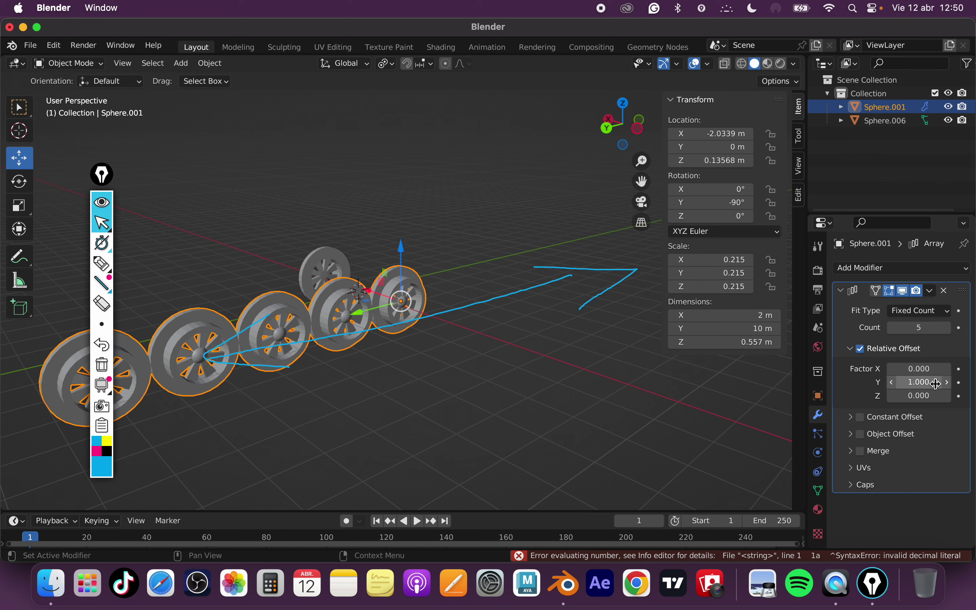
Try a Y offset of -1 to flip the row, then clear the annotation strokes.
left_click(937, 382)
left_click_drag(935, 381, 870, 378)
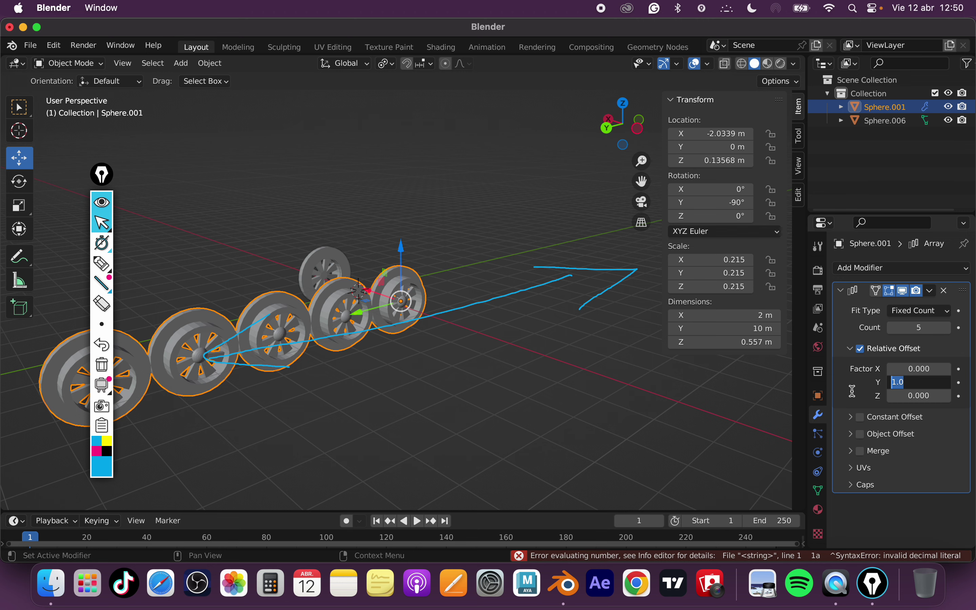
type("-1")
key("Return")
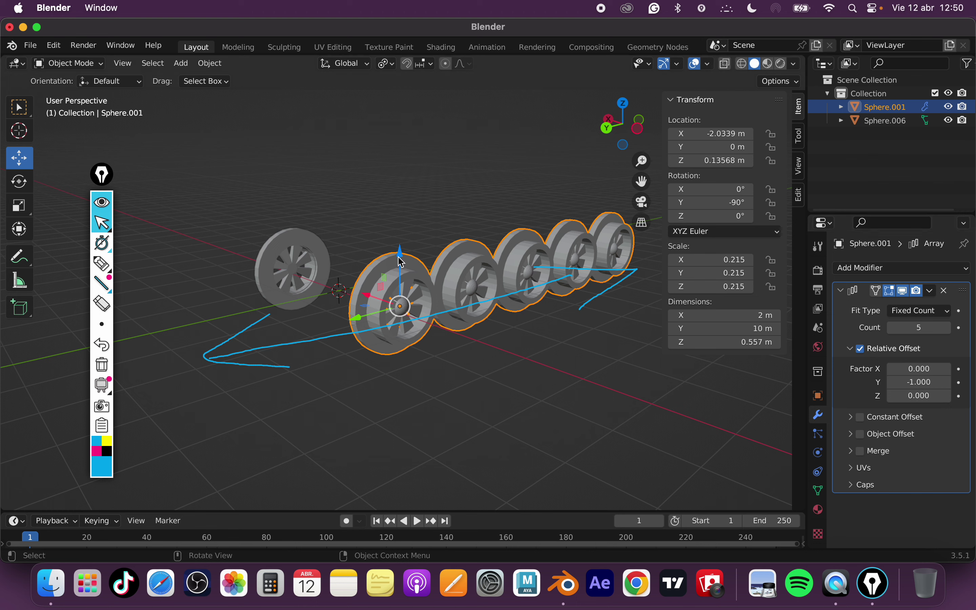
left_click(102, 364)
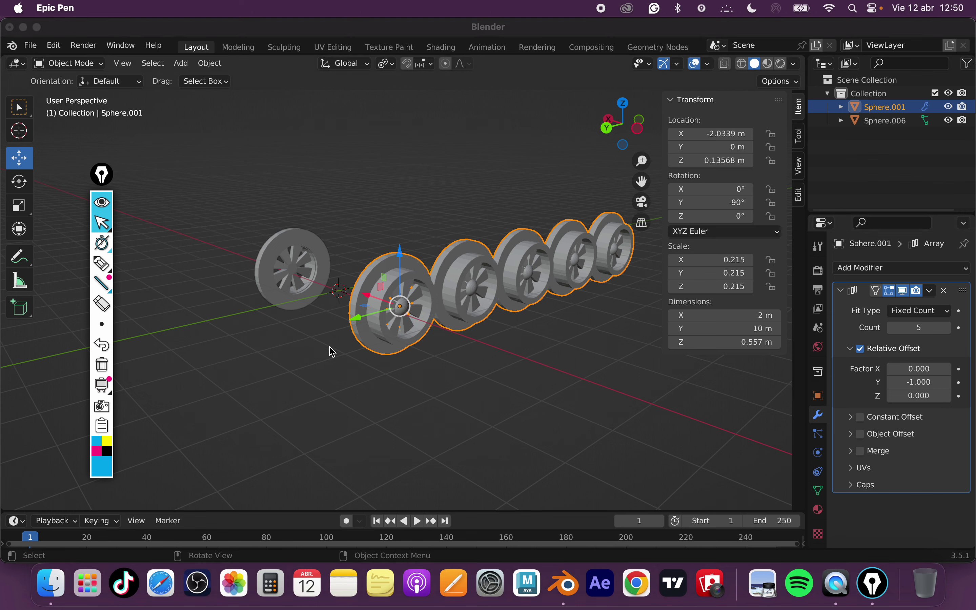
Restore the Y offset to 1 and orbit to see the whole row.
double_click(939, 383)
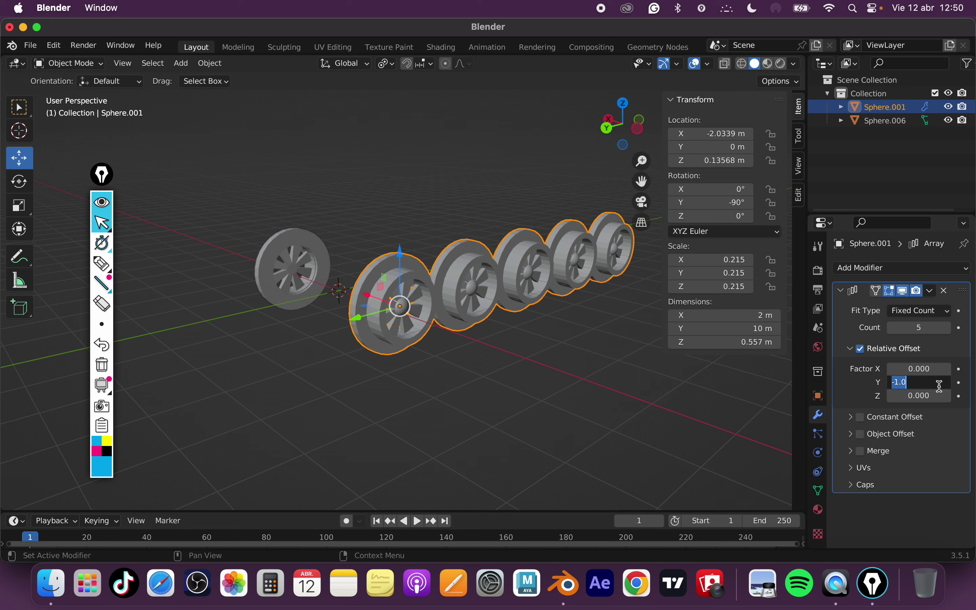
type("1")
key("Return")
mouse_move(444, 430)
middle_mouse_down()
mouse_move(739, 431)
mouse_move(566, 379)
mouse_move(453, 396)
mouse_move(461, 394)
middle_mouse_up()
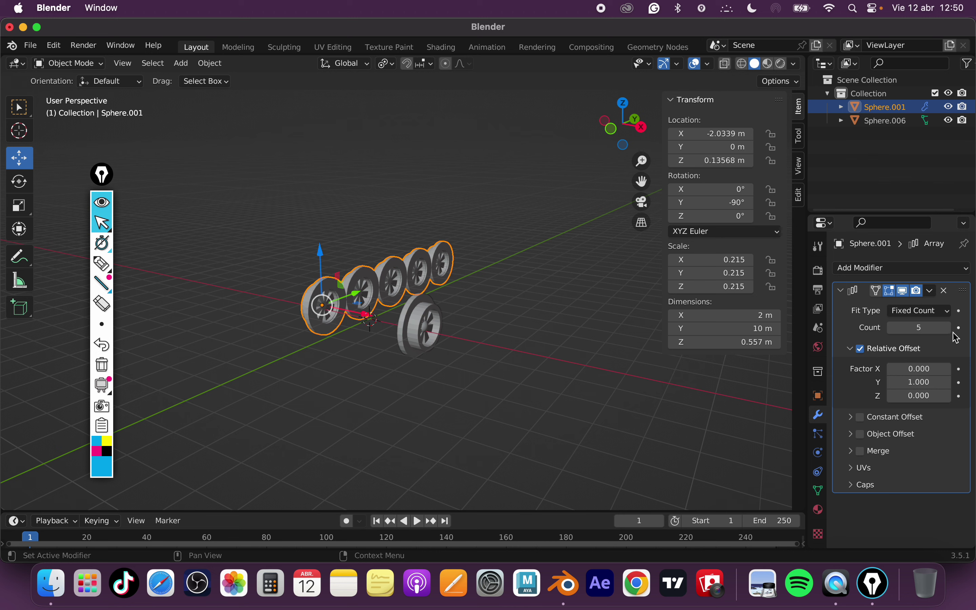
Try a wider Y offset of 3, drag it lower, and deselect the wheels.
left_click(921, 382)
type("3")
key("Return")
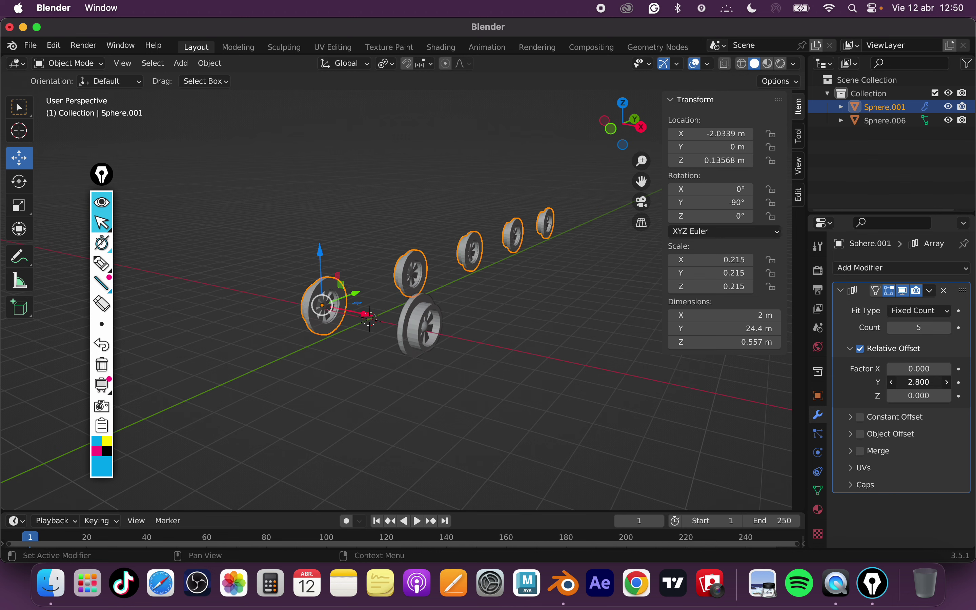
mouse_move(919, 382)
left_mouse_down()
mouse_move(899, 382)
mouse_move(915, 382)
left_mouse_up()
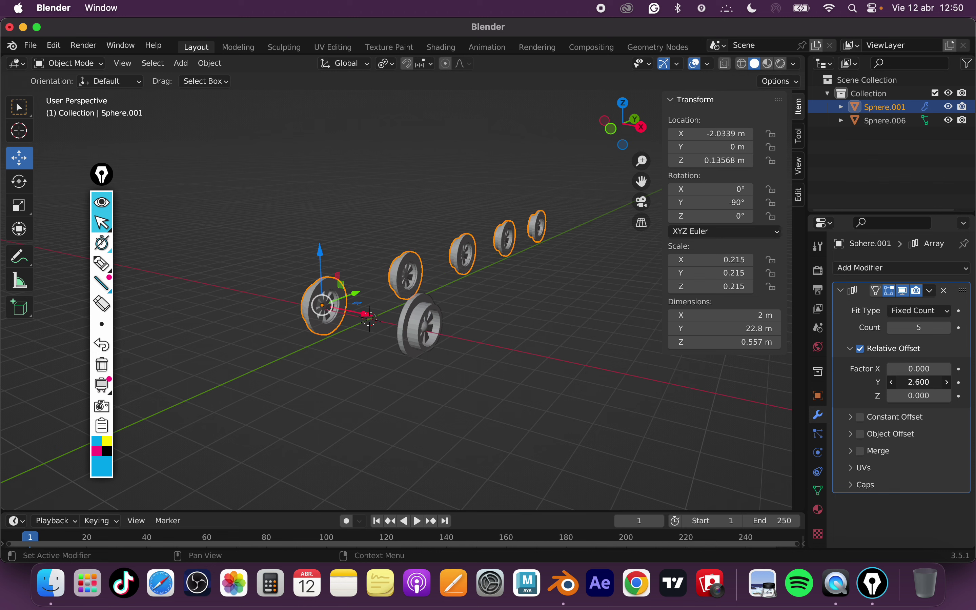
left_click(585, 424)
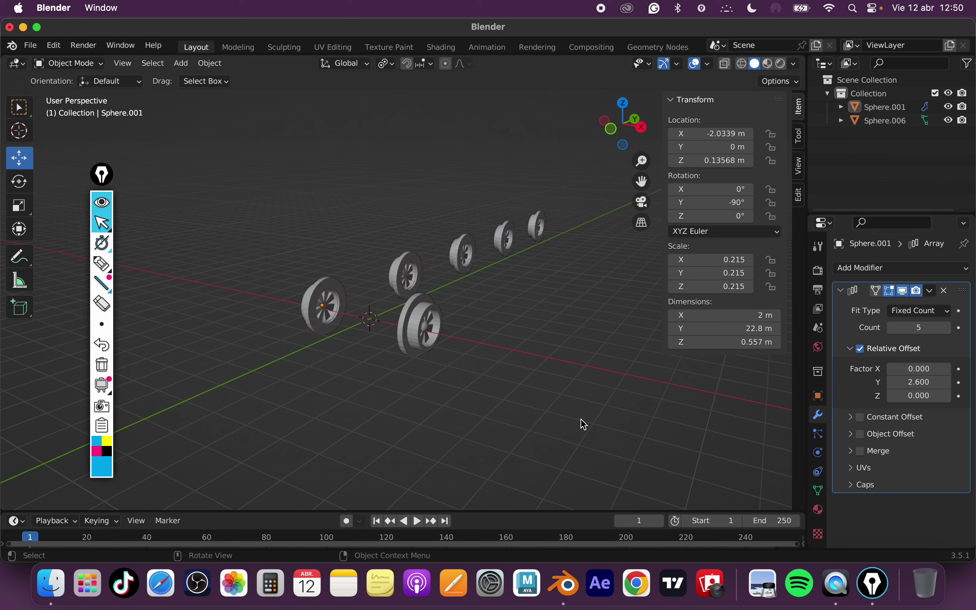
Set the first row's relative Y offset to 2 and select Sphere.006.
left_click(927, 383)
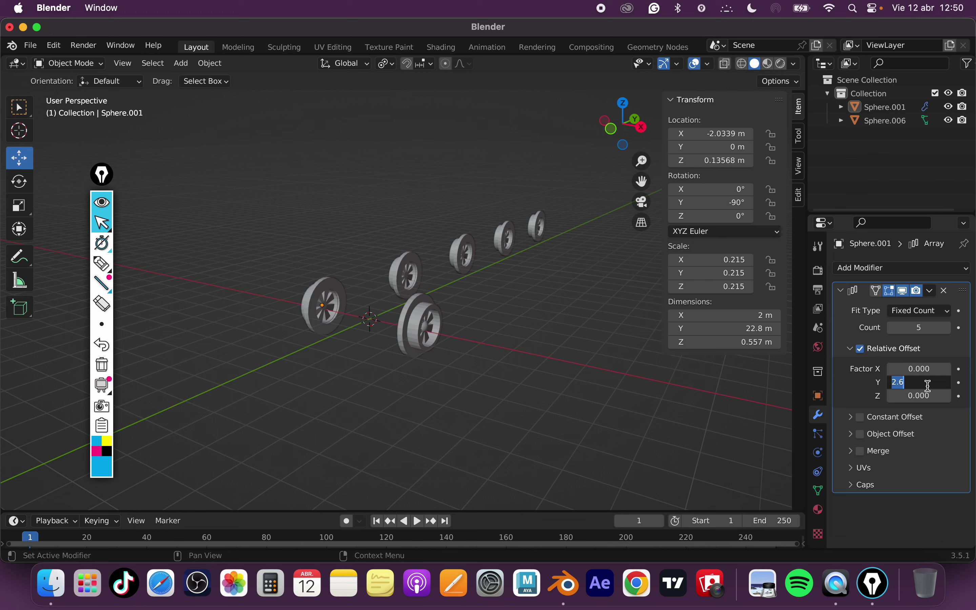
type("2")
key("Return")
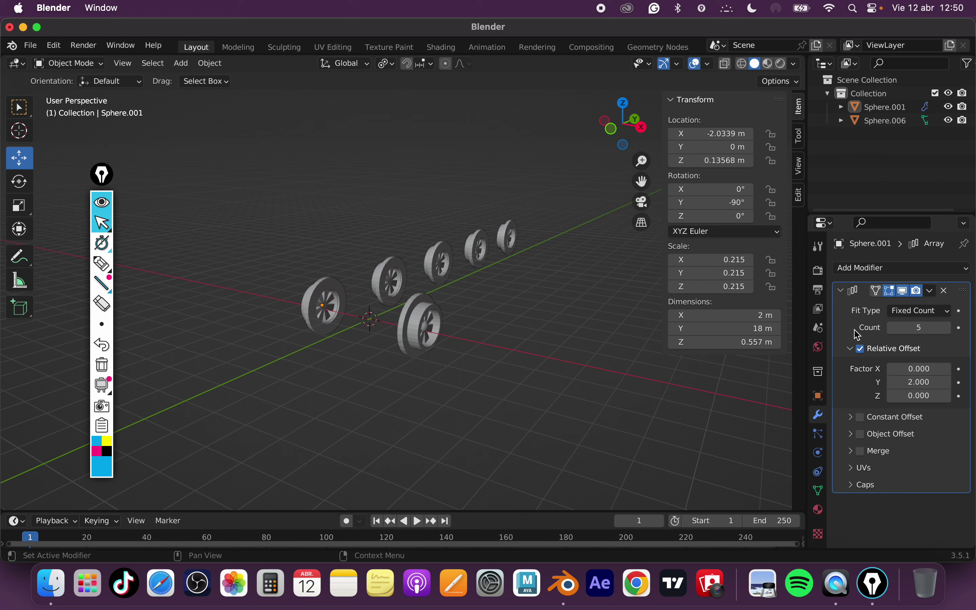
left_click(423, 348)
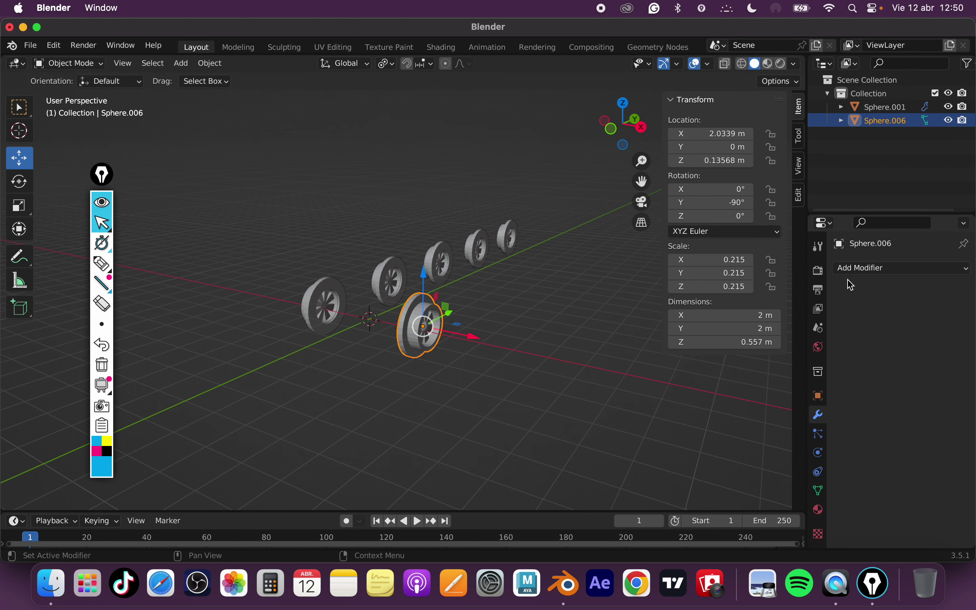
Add an Array modifier to Sphere.006 with Count 5.
left_click(861, 269)
left_click(744, 310)
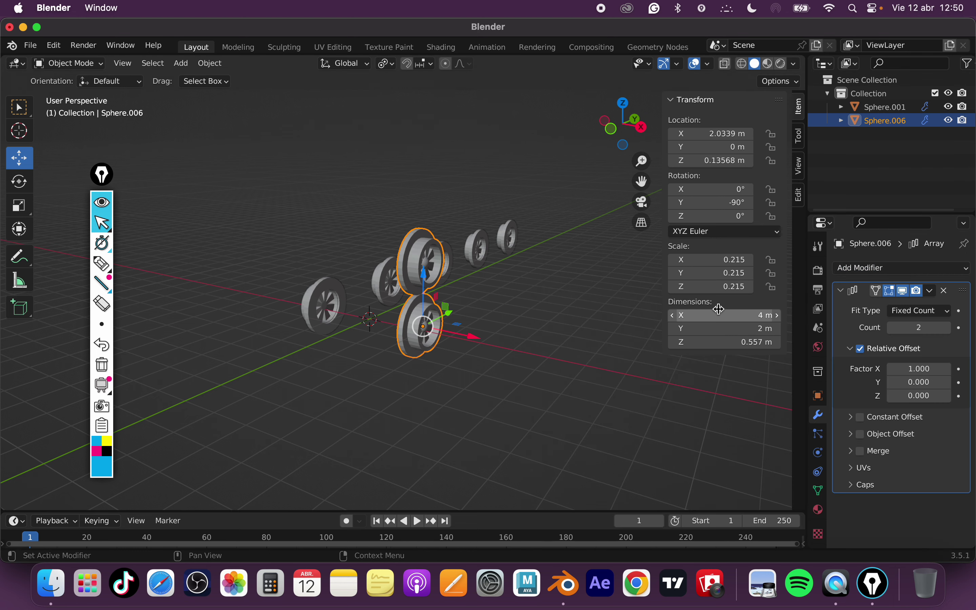
left_click(925, 329)
type("5")
key("Return")
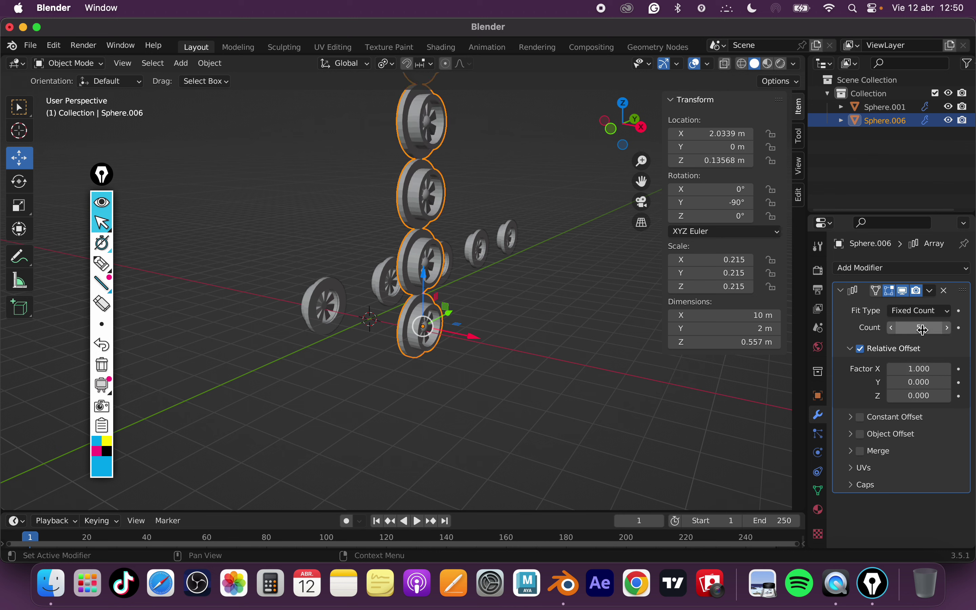
Set the array's Relative Offset Factor X to 0 and Y to 2.
left_click(927, 369)
type("0")
key("Return")
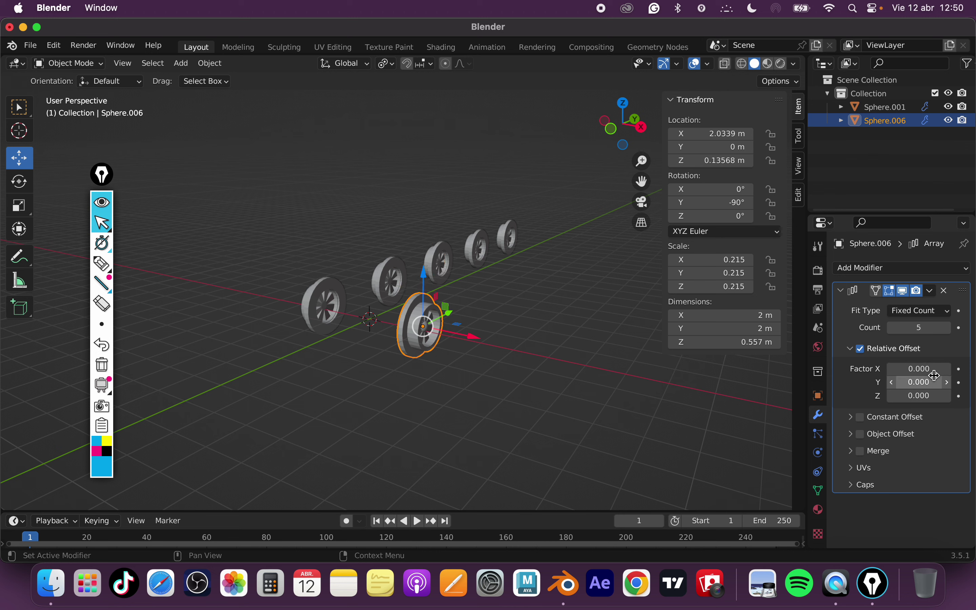
left_click(934, 382)
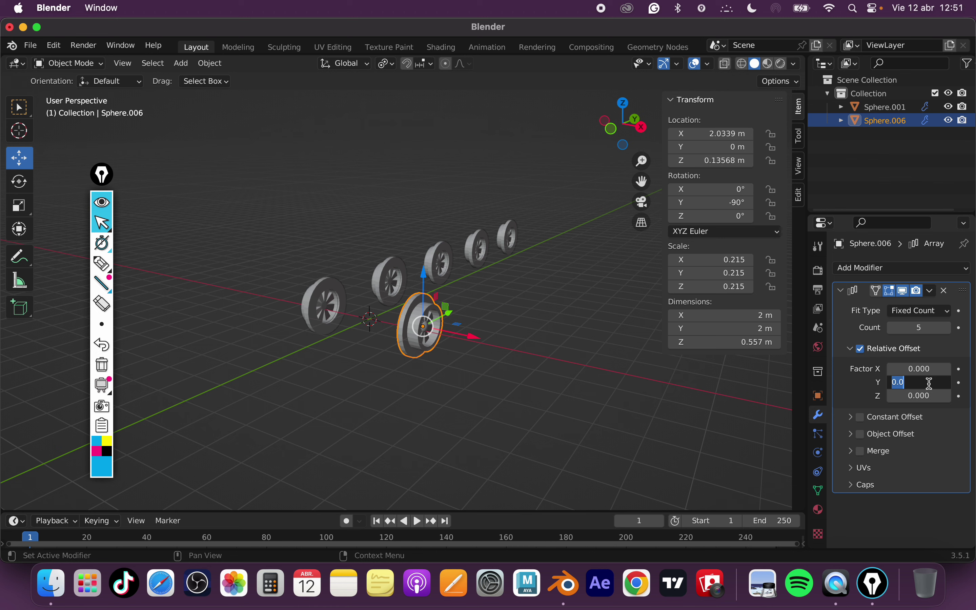
type("2")
key("Return")
Orbit and zoom to compare the two parallel wheel rows, selecting each in turn.
left_click(583, 403)
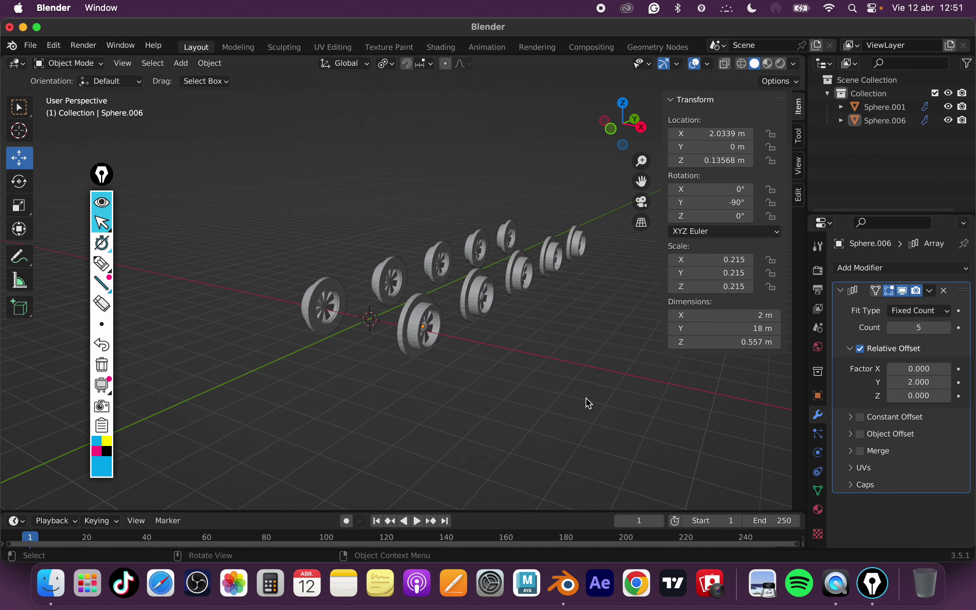
mouse_move(584, 402)
middle_mouse_down()
mouse_move(704, 399)
mouse_move(303, 403)
middle_mouse_up()
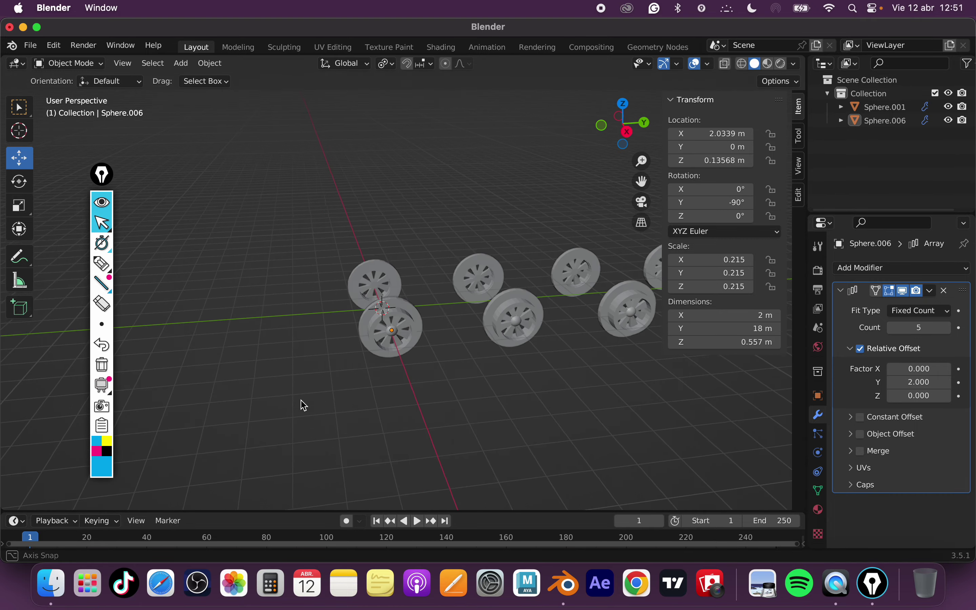
left_click(513, 334)
mouse_move(513, 334)
middle_mouse_down()
mouse_move(513, 379)
mouse_move(538, 379)
mouse_move(446, 425)
mouse_move(519, 357)
middle_mouse_up()
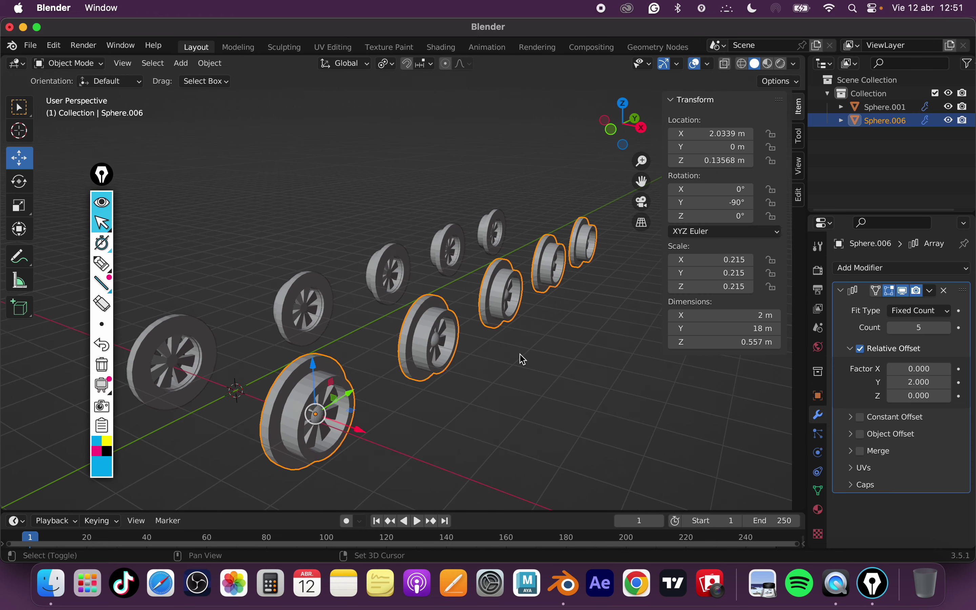
left_click(208, 330)
scroll(428, 369, "down", 2)
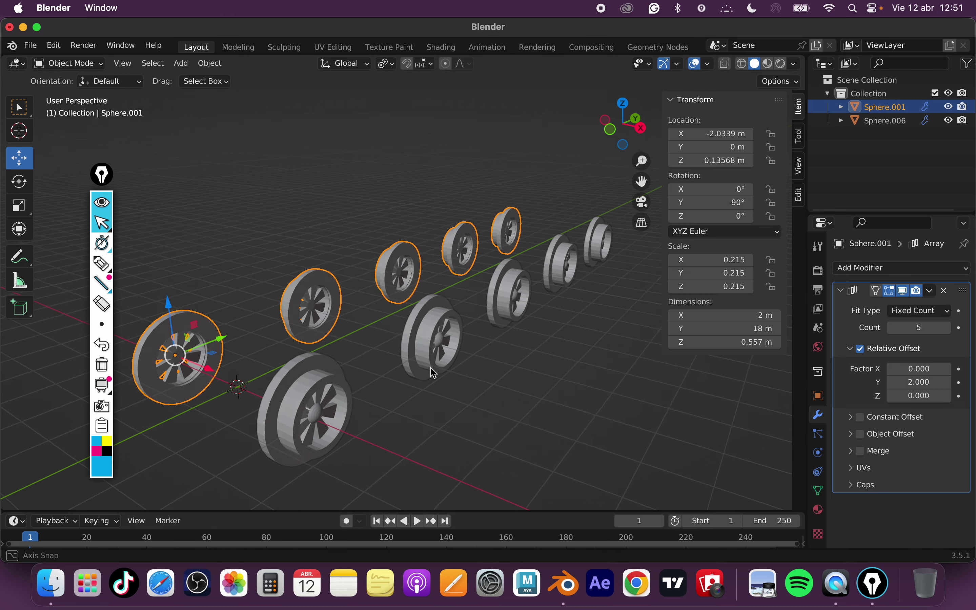
scroll(419, 427, "down", 2)
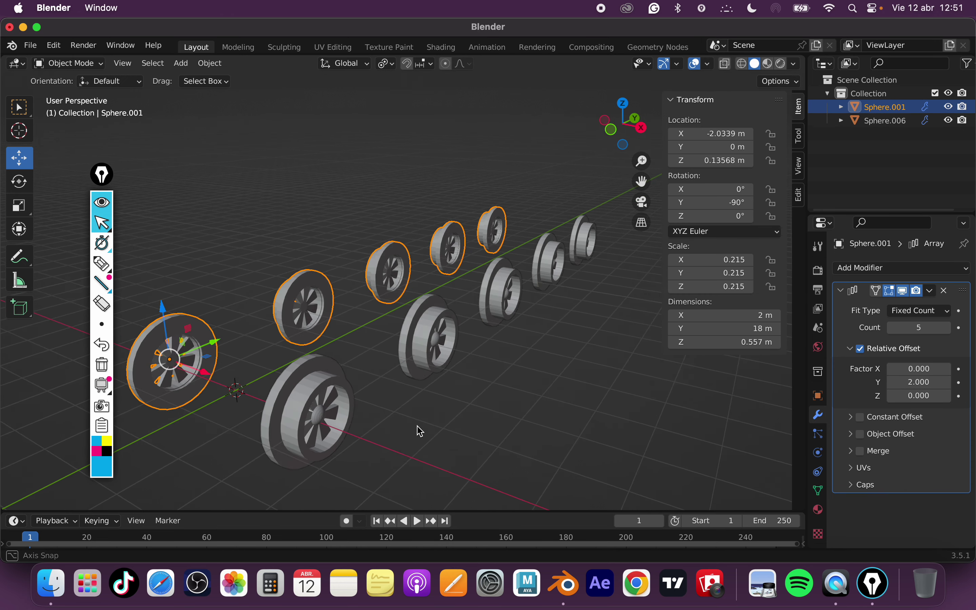
left_click(326, 383)
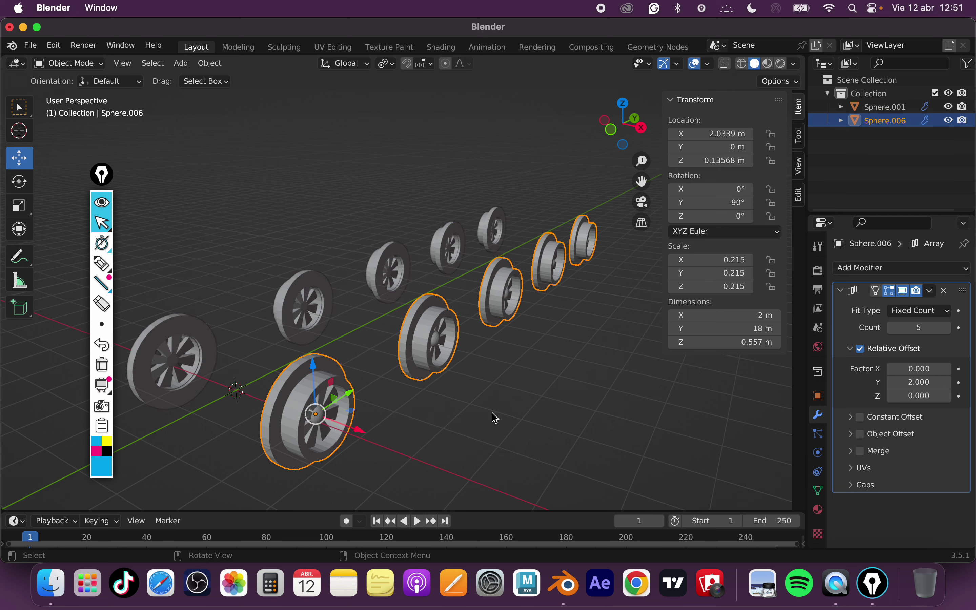
scroll(493, 419, "down", 2)
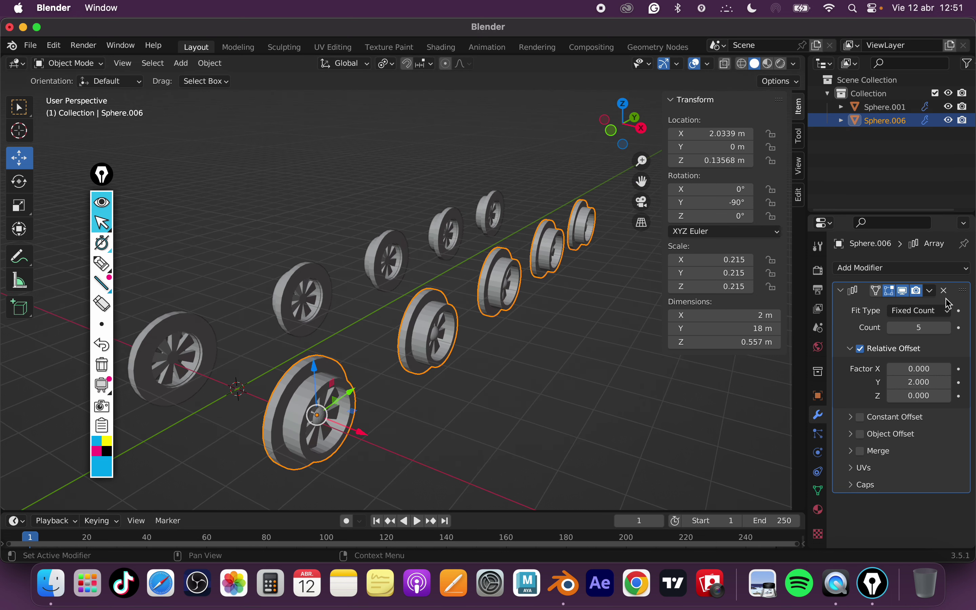
Apply the Array modifier on Sphere.006, then on Sphere.001.
left_click(933, 292)
left_click(887, 306)
left_click(888, 107)
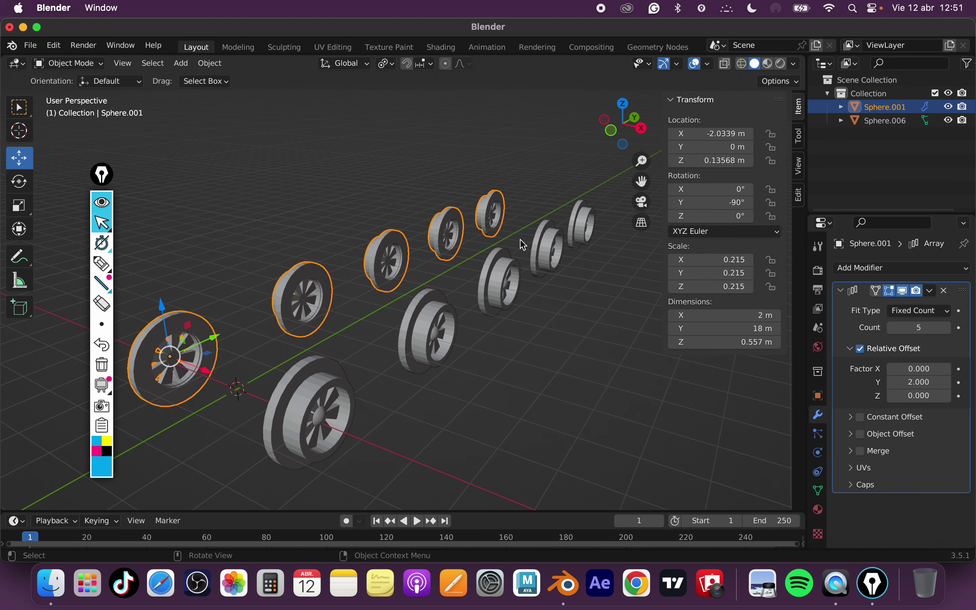
left_click(932, 292)
left_click(887, 307)
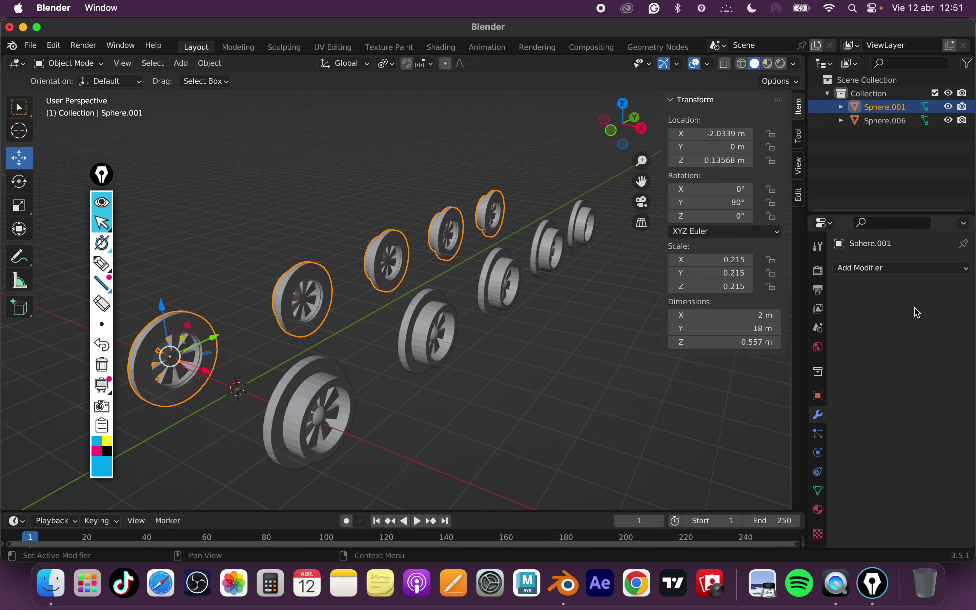
Deselect everything and orbit and zoom to inspect the ten finished wheels.
left_click(416, 377)
middle_click_drag(416, 377, 493, 398)
scroll(492, 405, "up", 2)
scroll(492, 405, "down", 3)
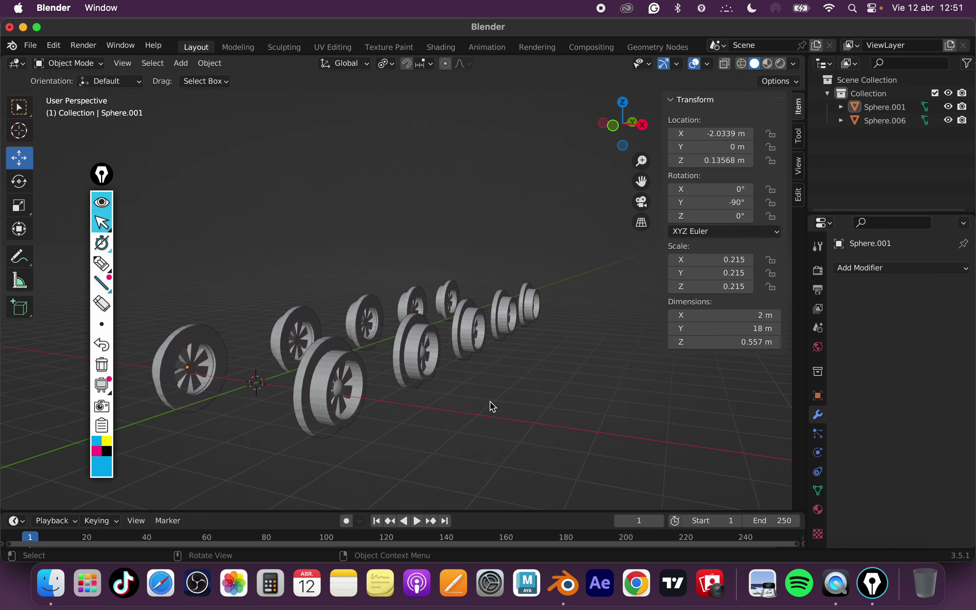
scroll(485, 430, "down", 2)
scroll(488, 427, "up", 2)
scroll(490, 423, "up", 2)
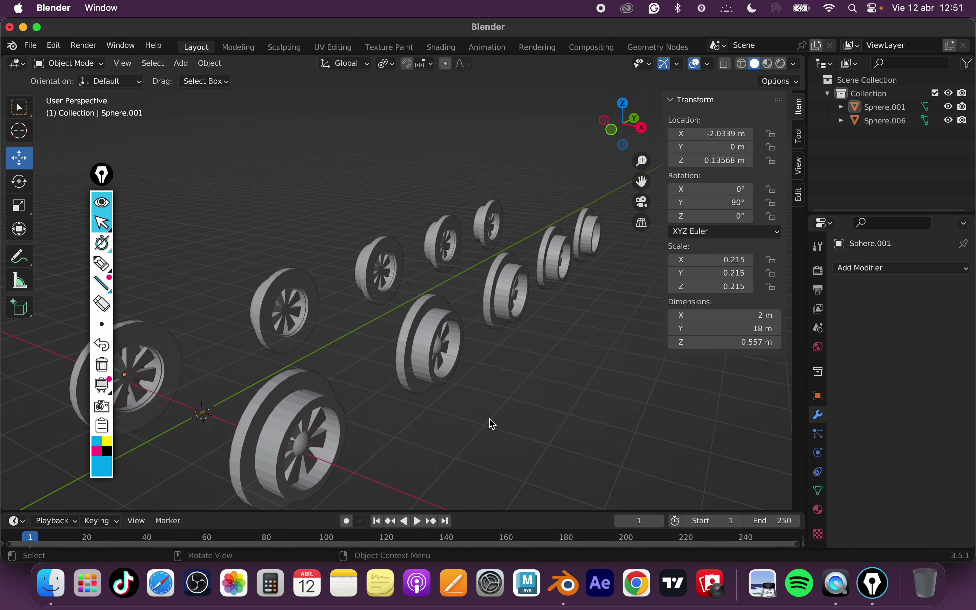
scroll(508, 400, "up", 2)
scroll(528, 383, "down", 2)
scroll(529, 385, "up", 2)
mouse_move(529, 386)
middle_mouse_down()
mouse_move(545, 390)
mouse_move(588, 359)
mouse_move(598, 368)
middle_mouse_up()
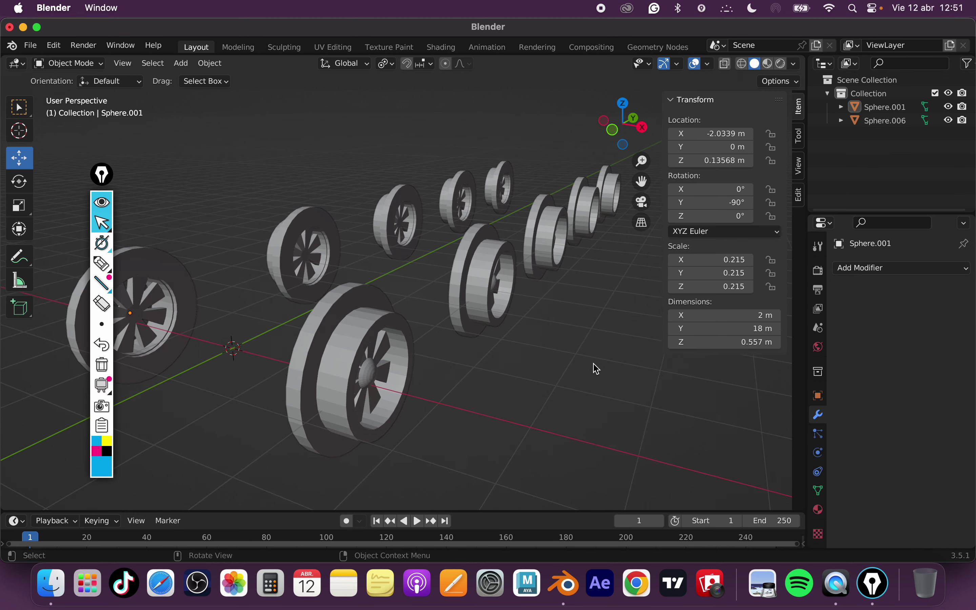